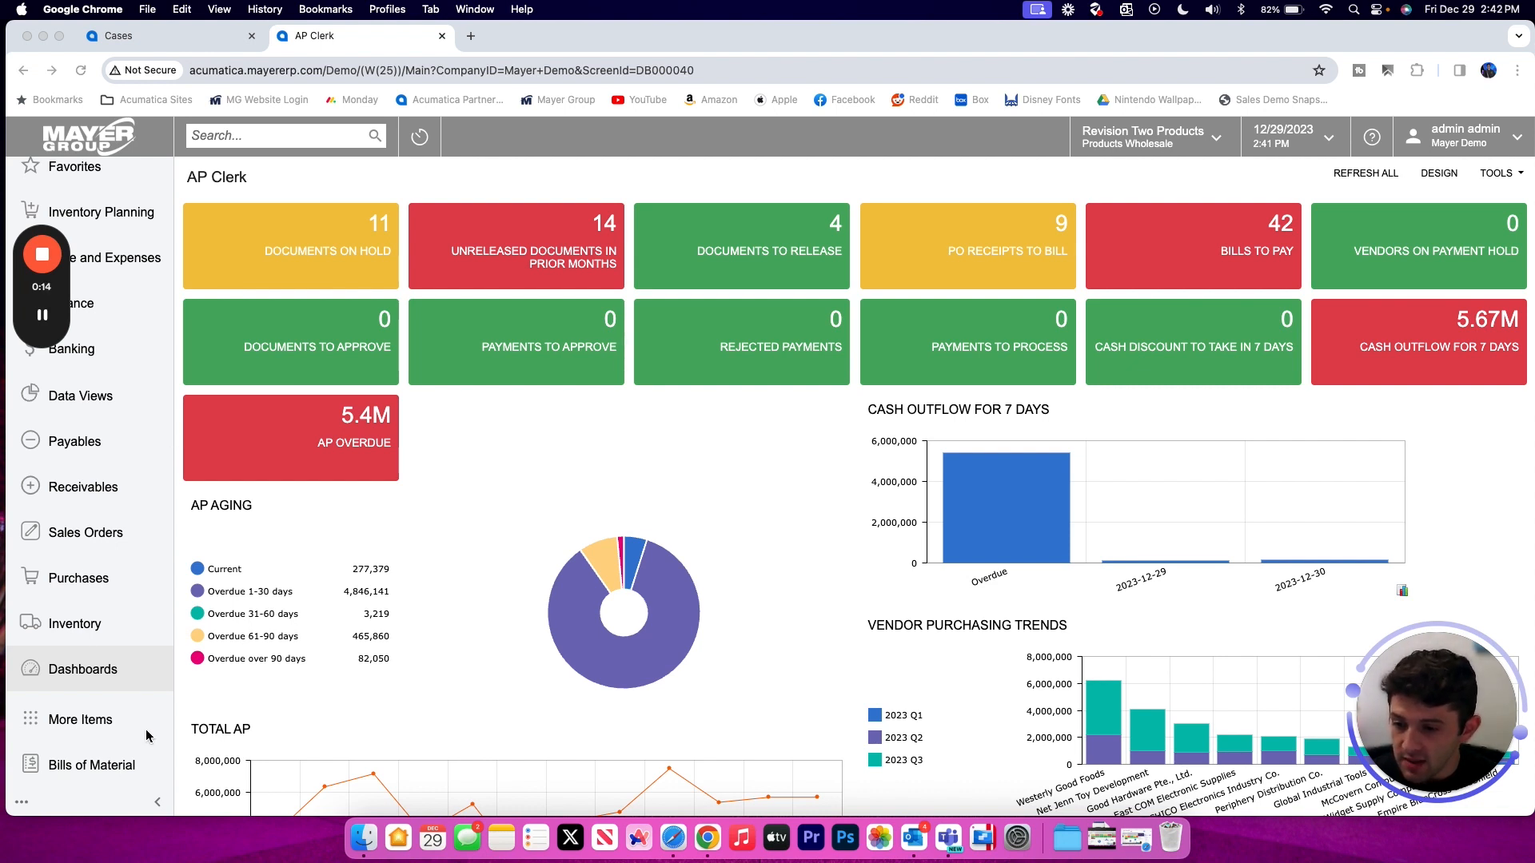
# Open the Bill of Material records list from the fully expanded Bills of Material workspace.
pyautogui.click(93, 768)
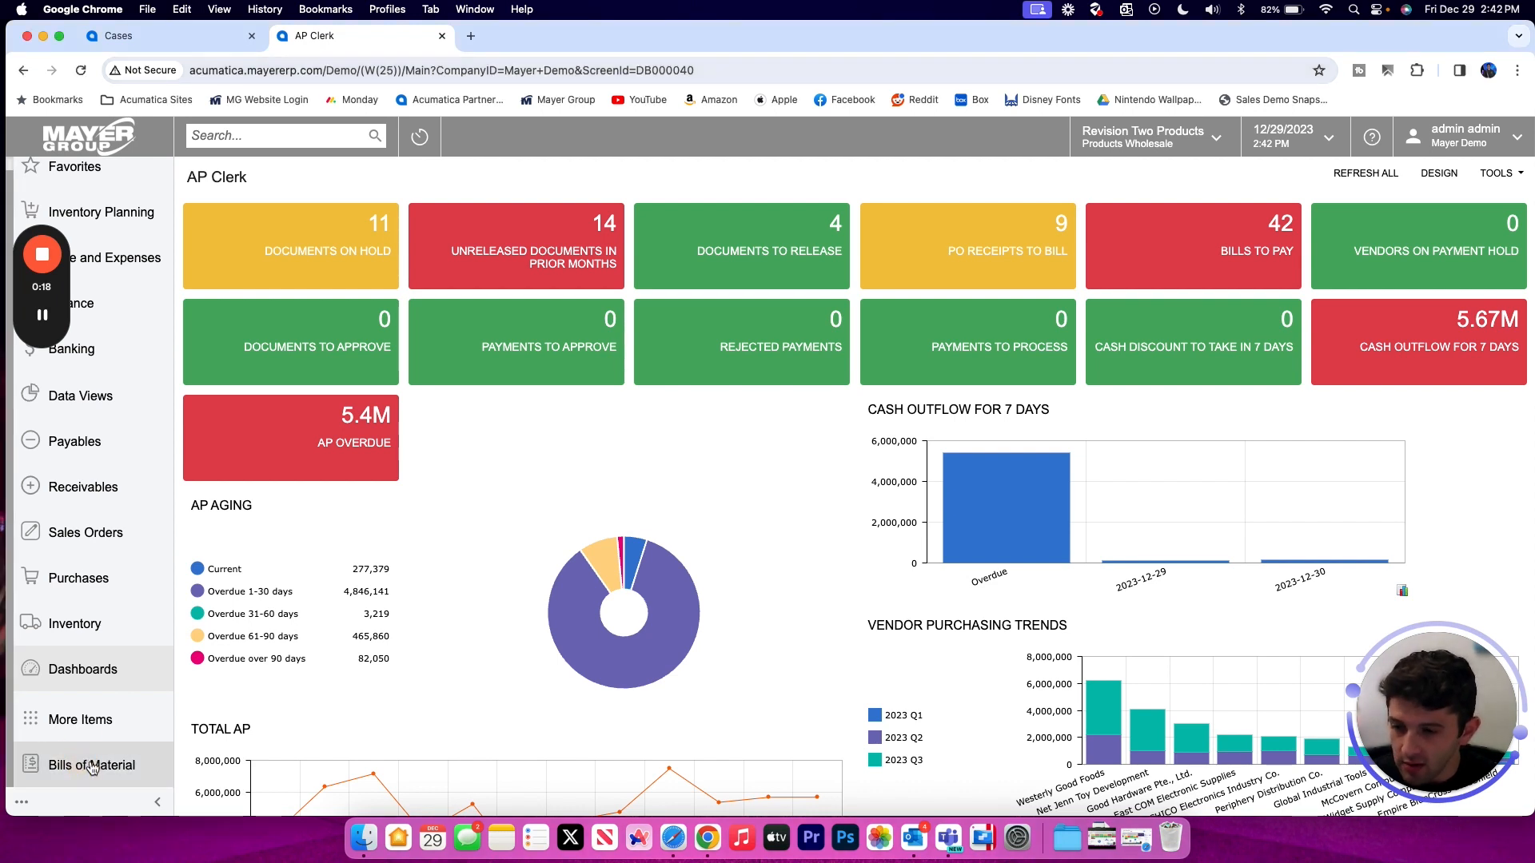
pyautogui.click(85, 736)
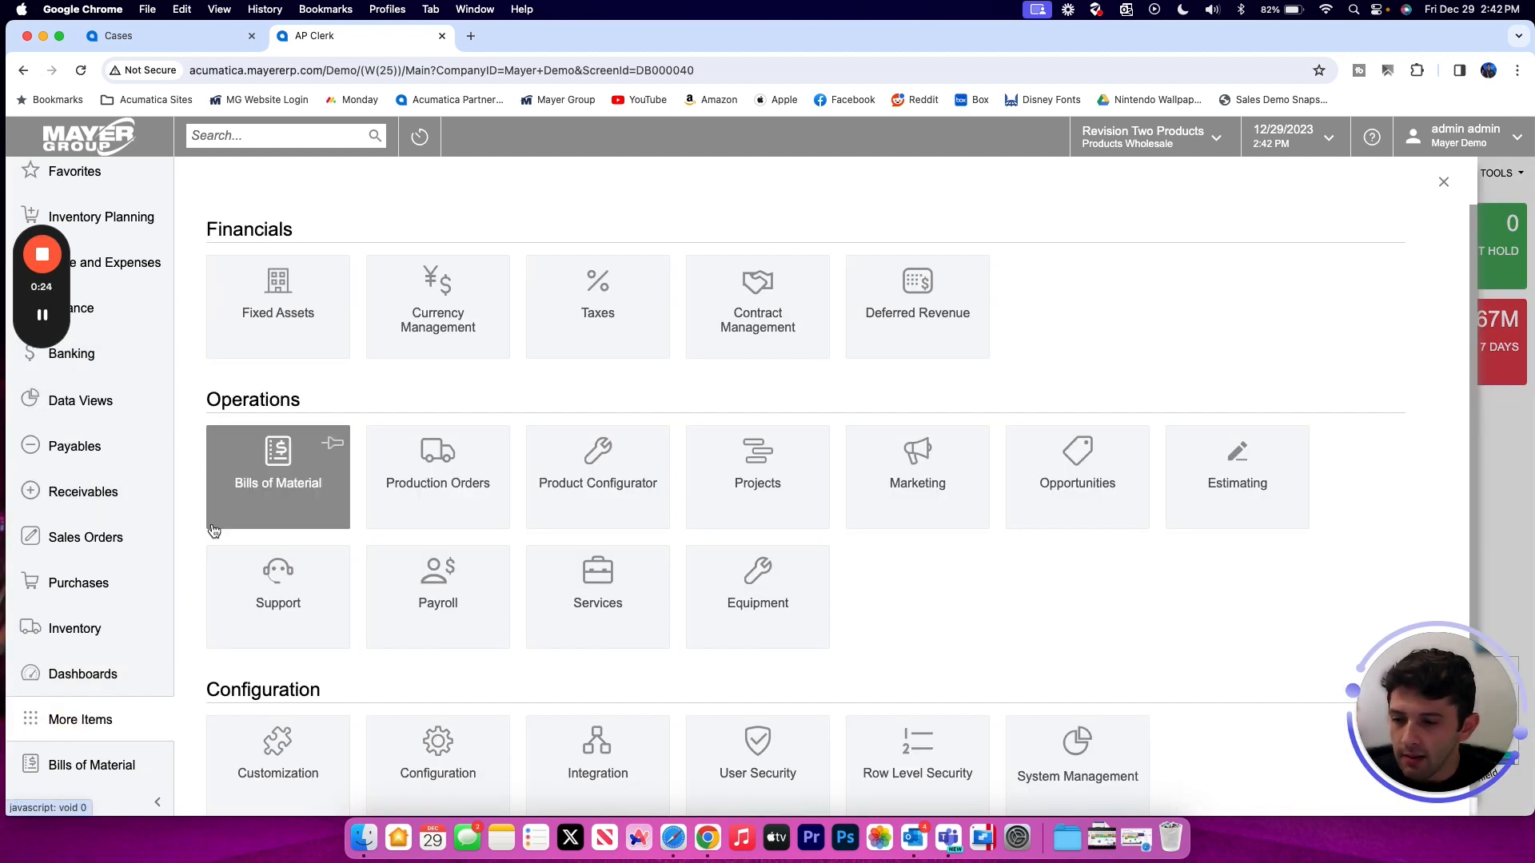
pyautogui.scroll(-1, 350, 708)
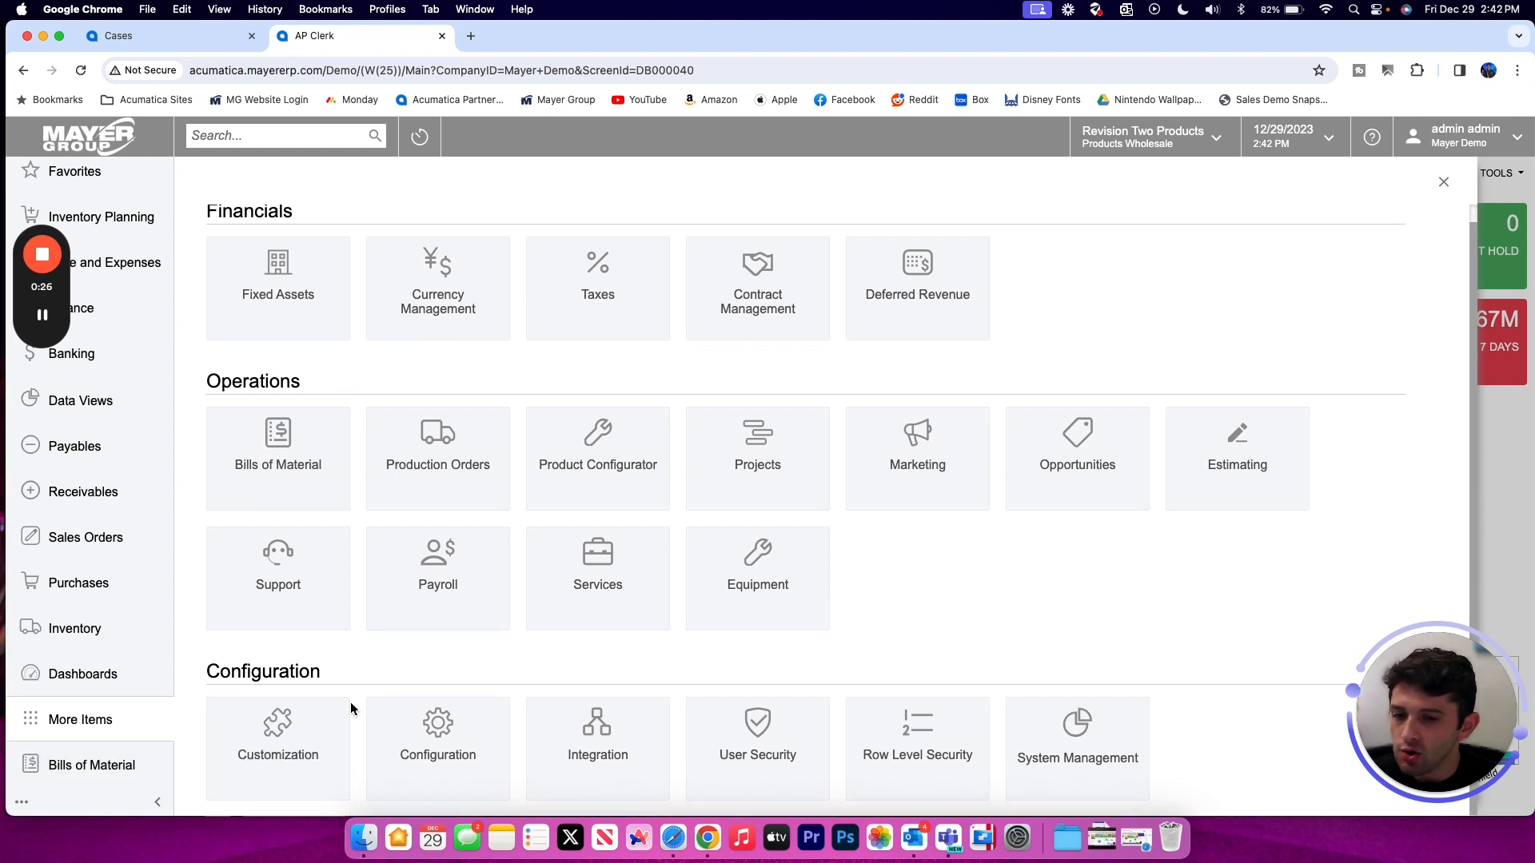
pyautogui.scroll(1, 350, 708)
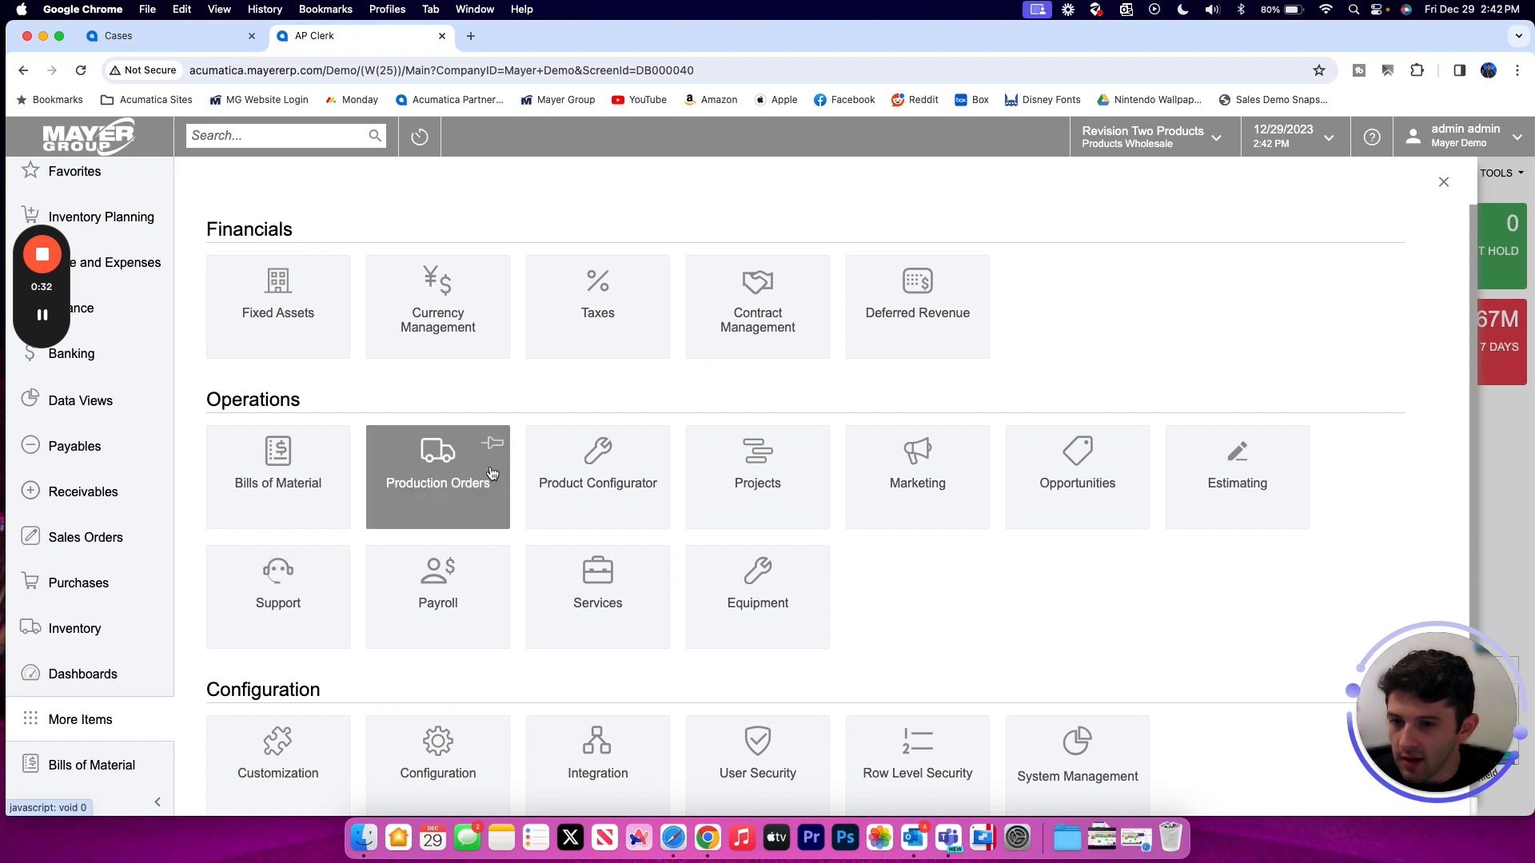
pyautogui.click(120, 765)
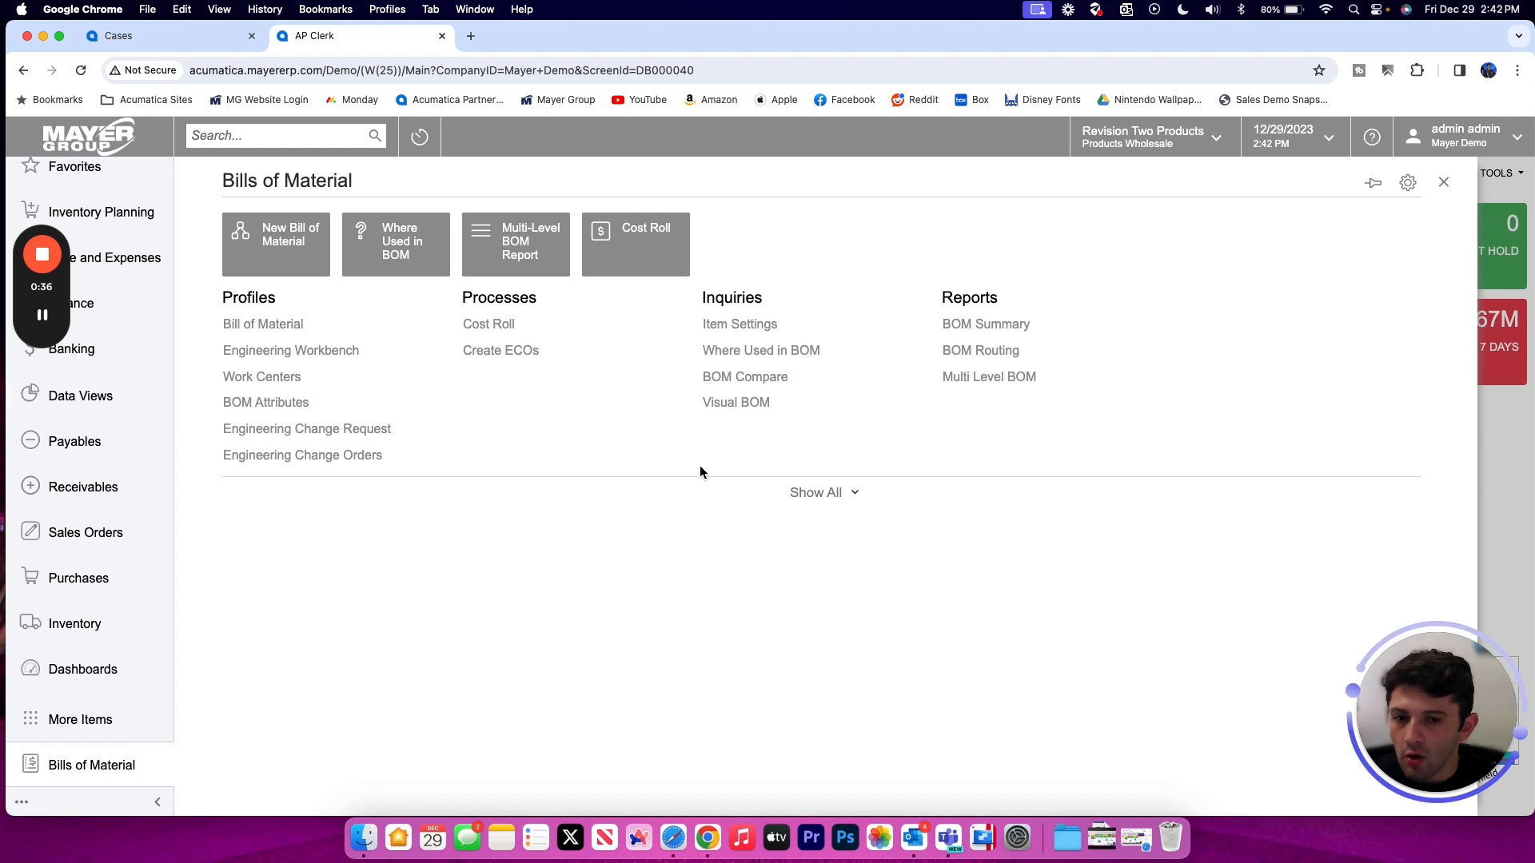
pyautogui.click(817, 492)
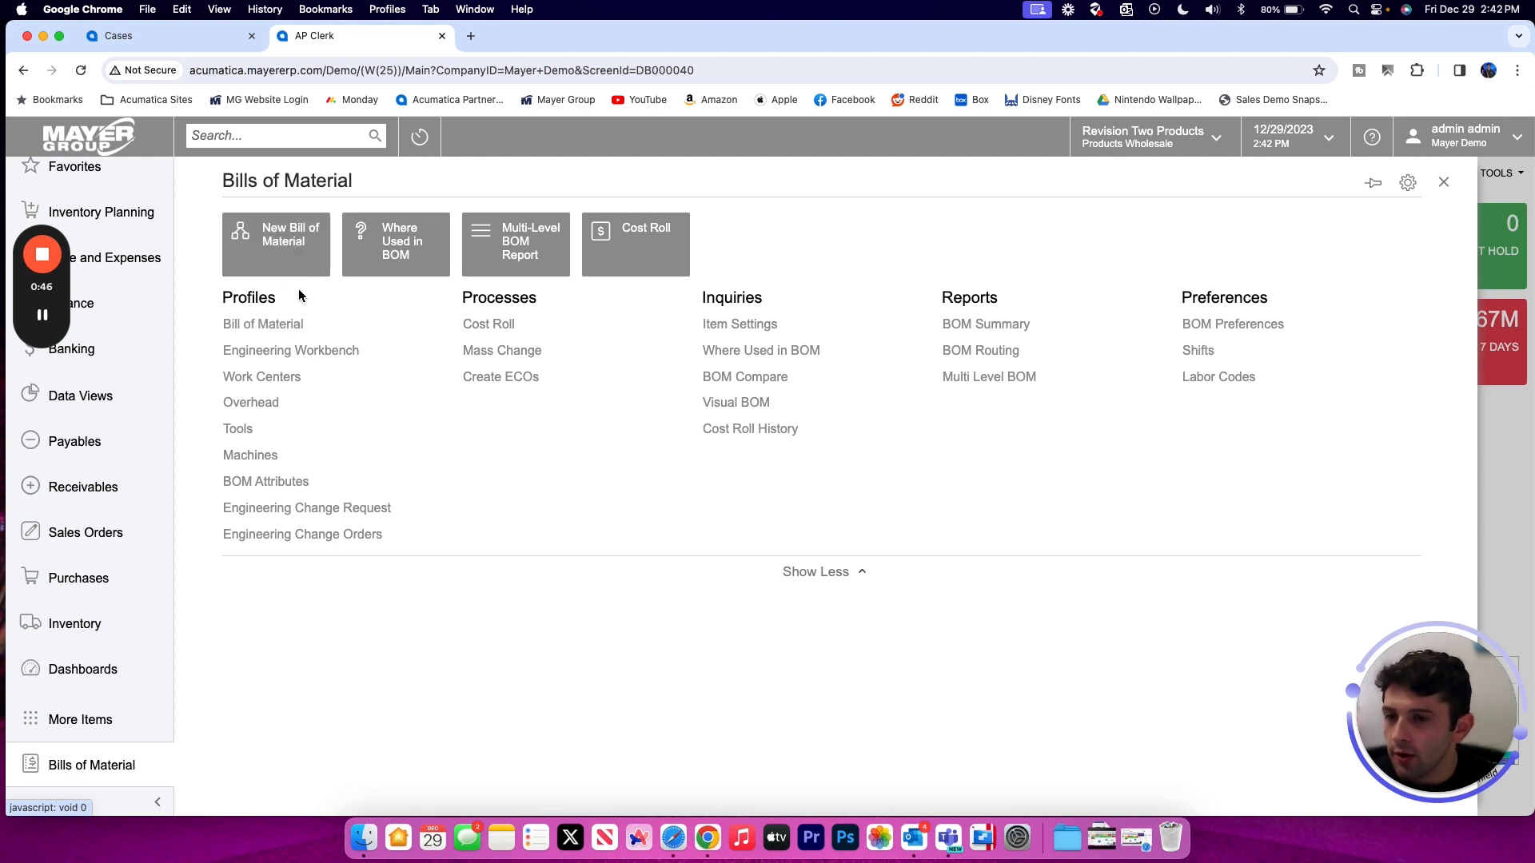
pyautogui.moveTo(423, 318)
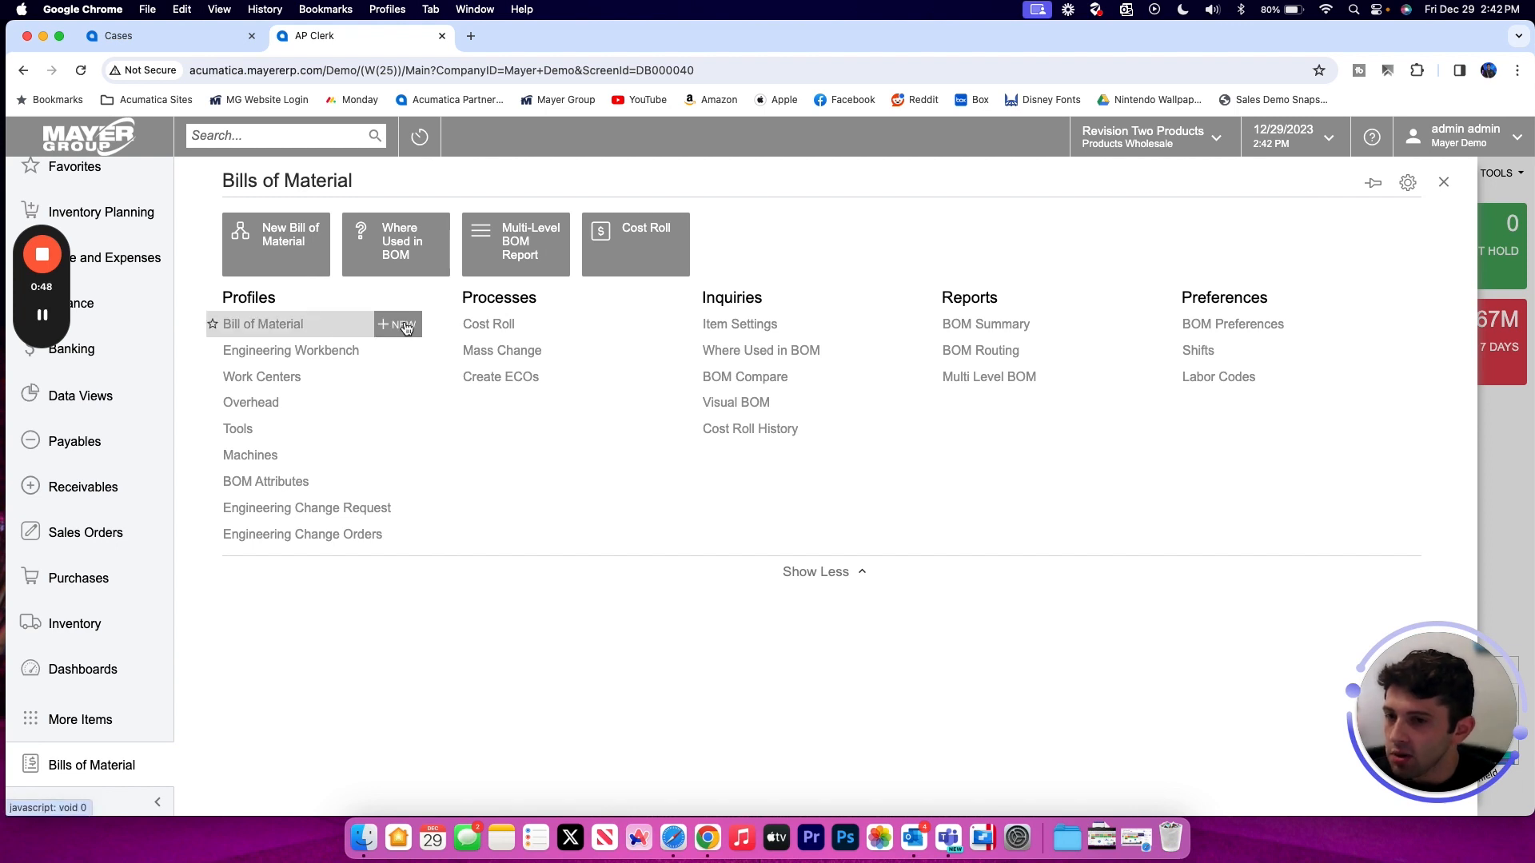
pyautogui.click(321, 332)
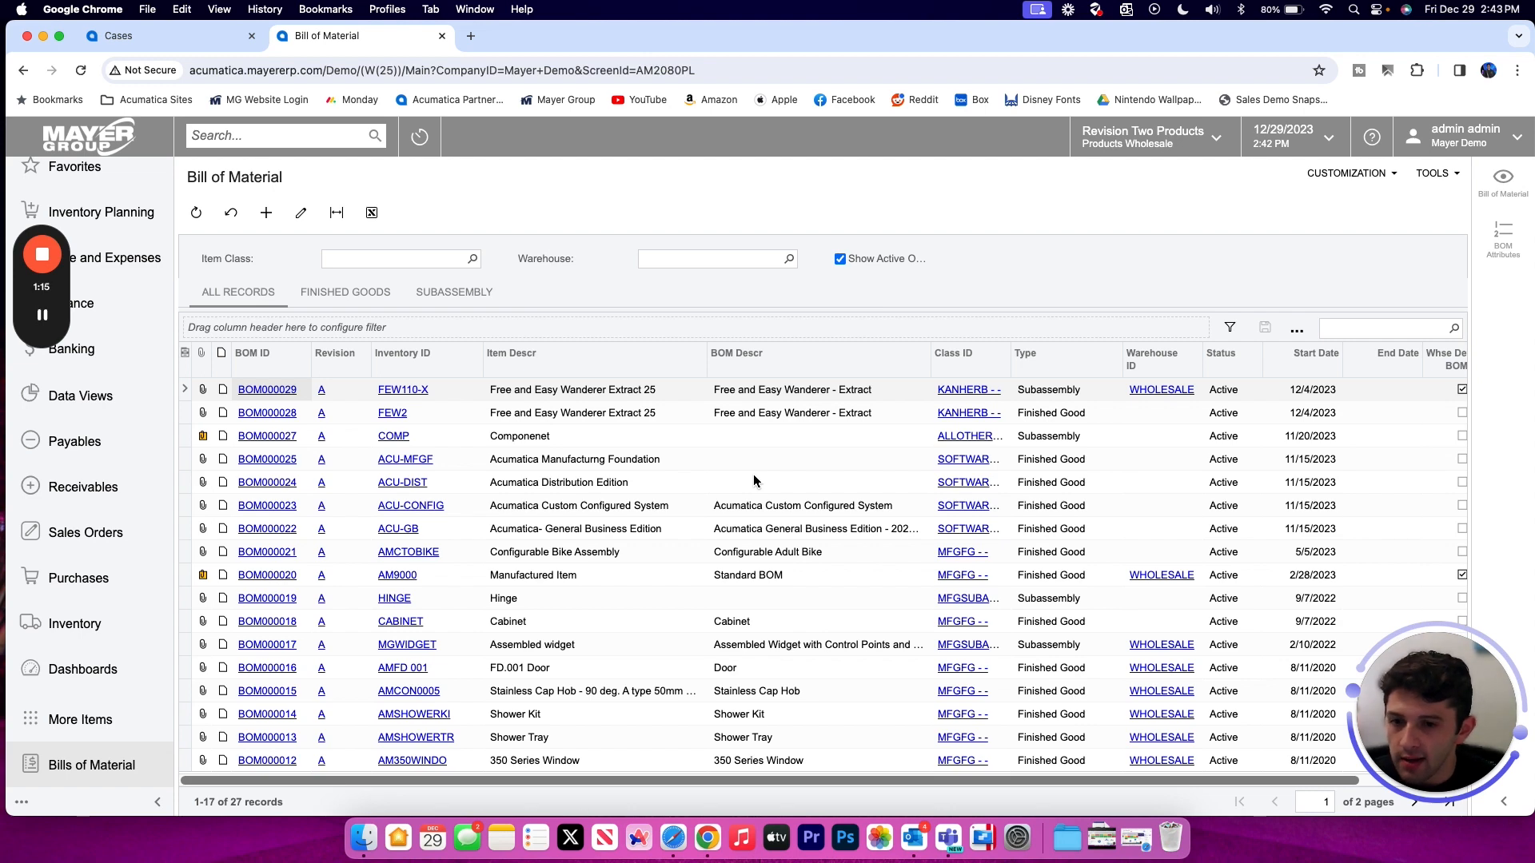
# Compare the bill of material list with and without the active-only filter.
pyautogui.hscroll(1, 754, 481)
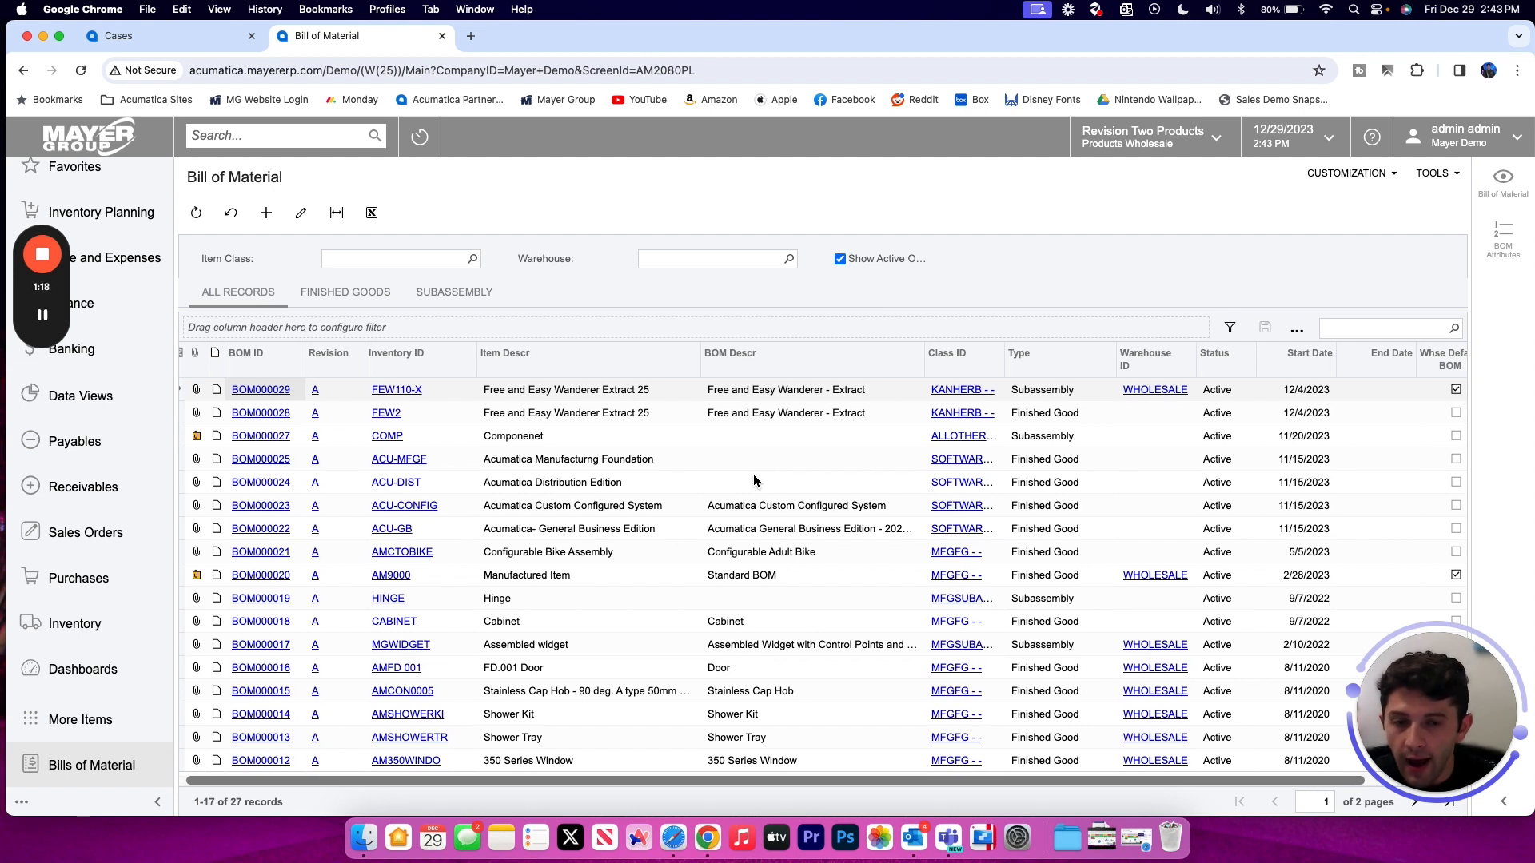
pyautogui.click(872, 265)
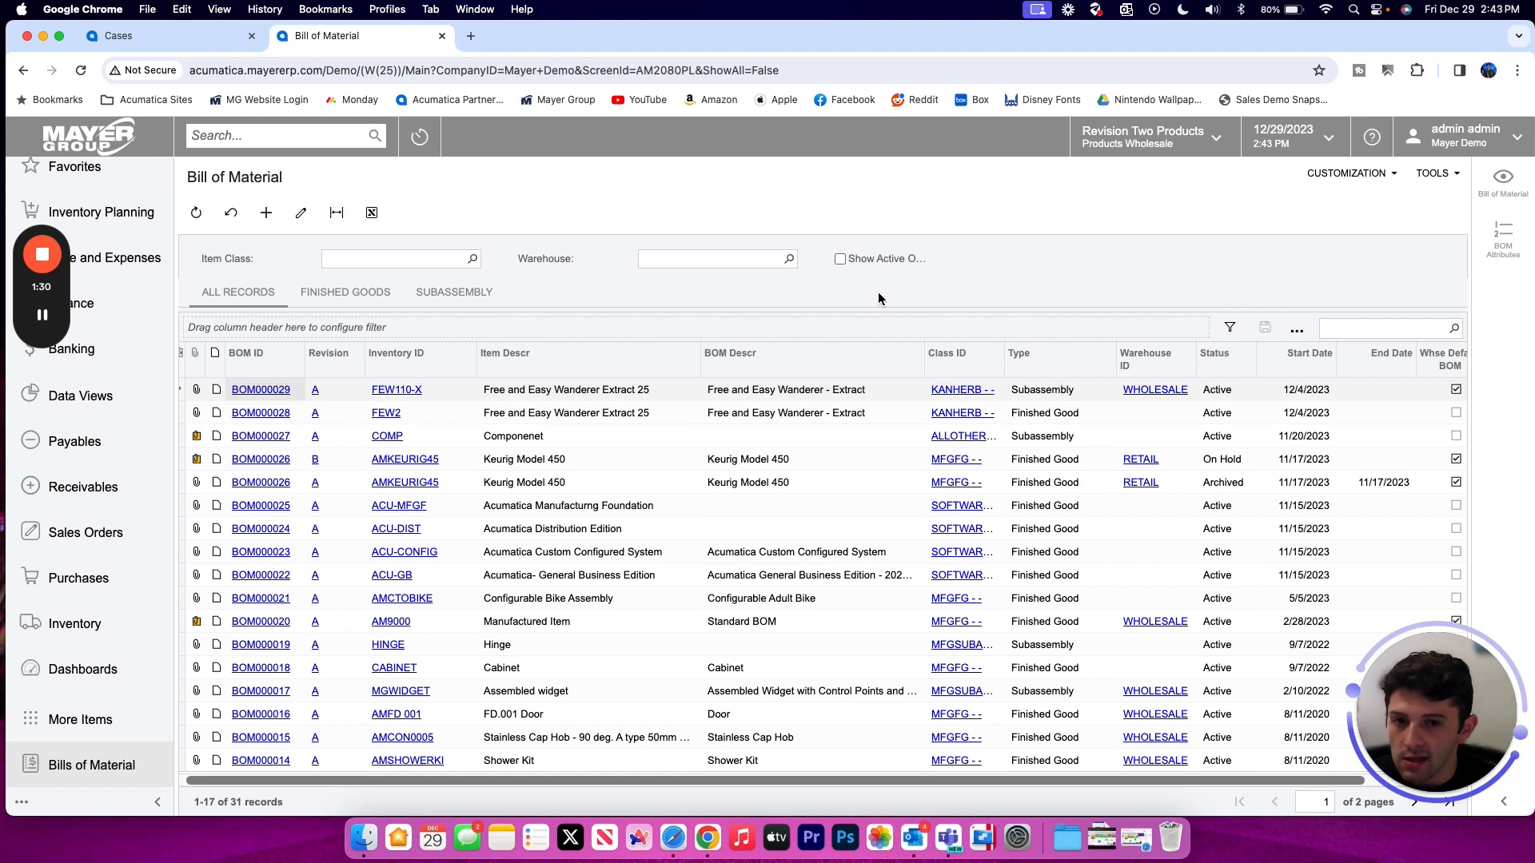
pyautogui.click(861, 261)
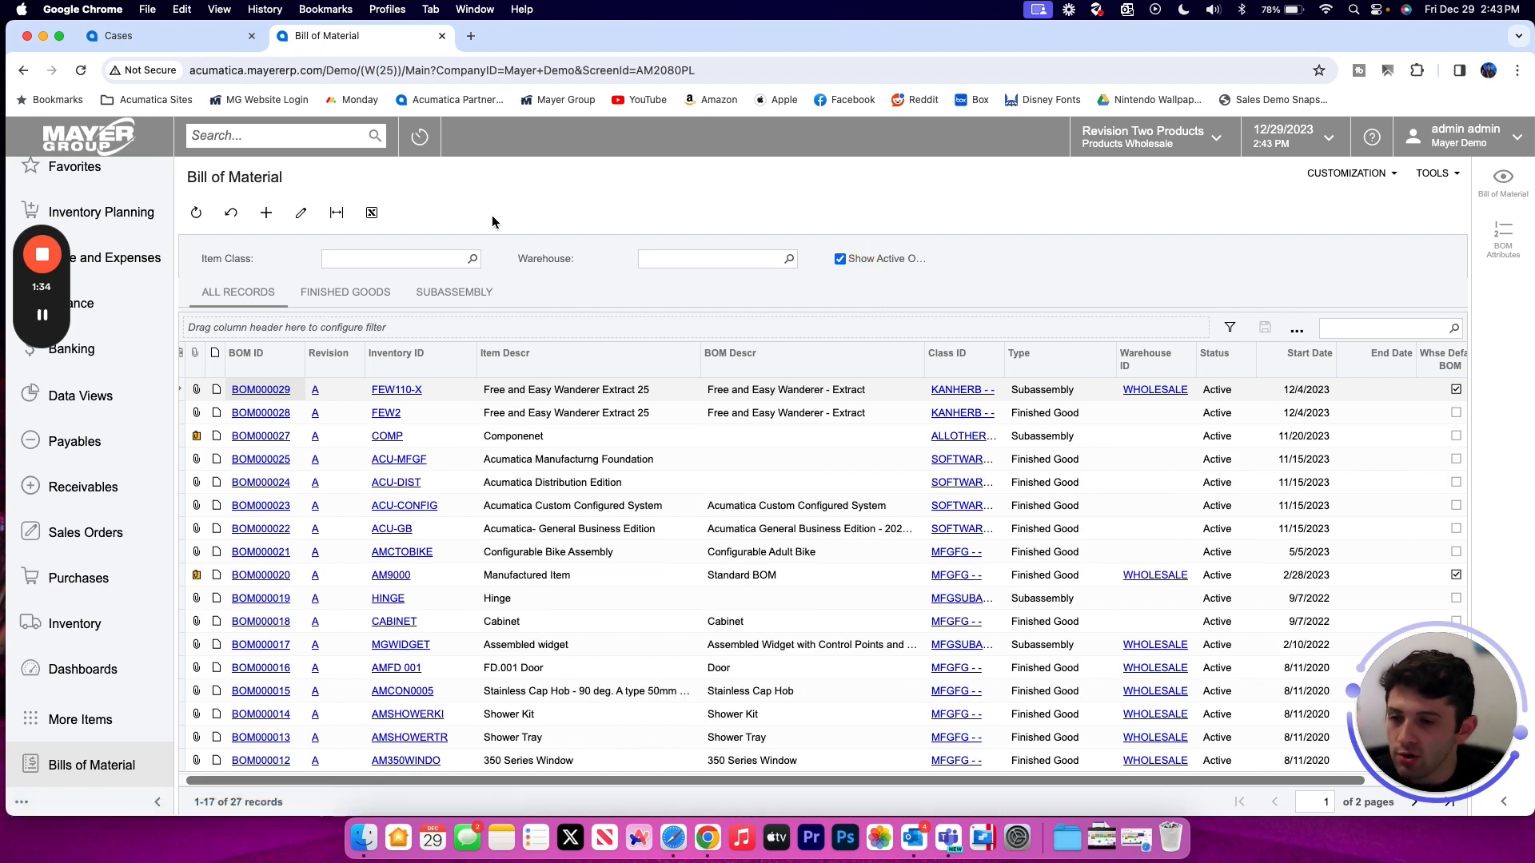
# Start a new bill of material record and check its BOM ID and Revision fields.
pyautogui.click(265, 212)
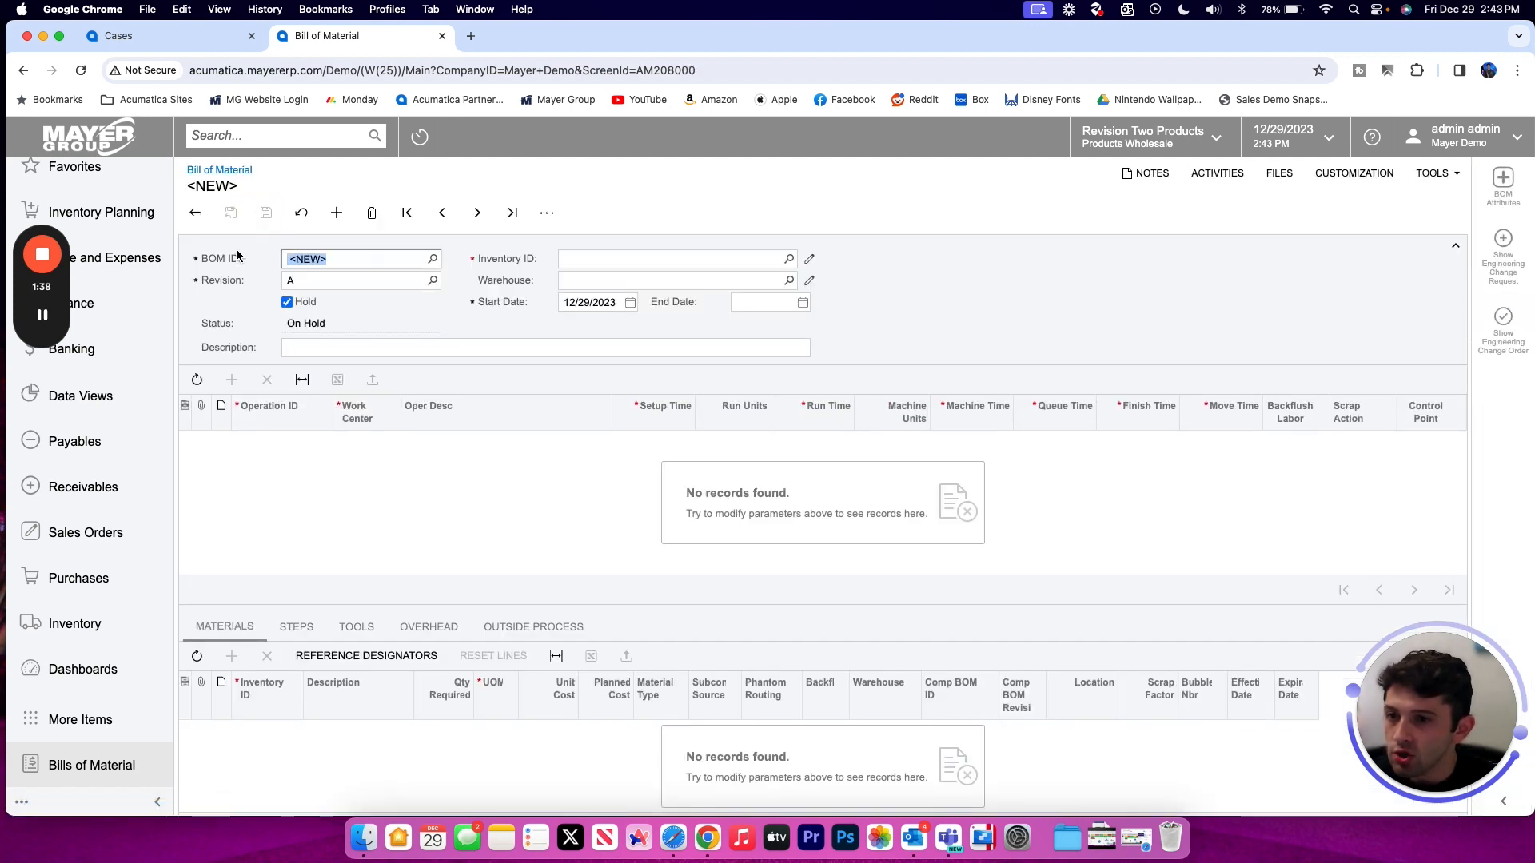
pyautogui.click(379, 283)
pyautogui.click(376, 263)
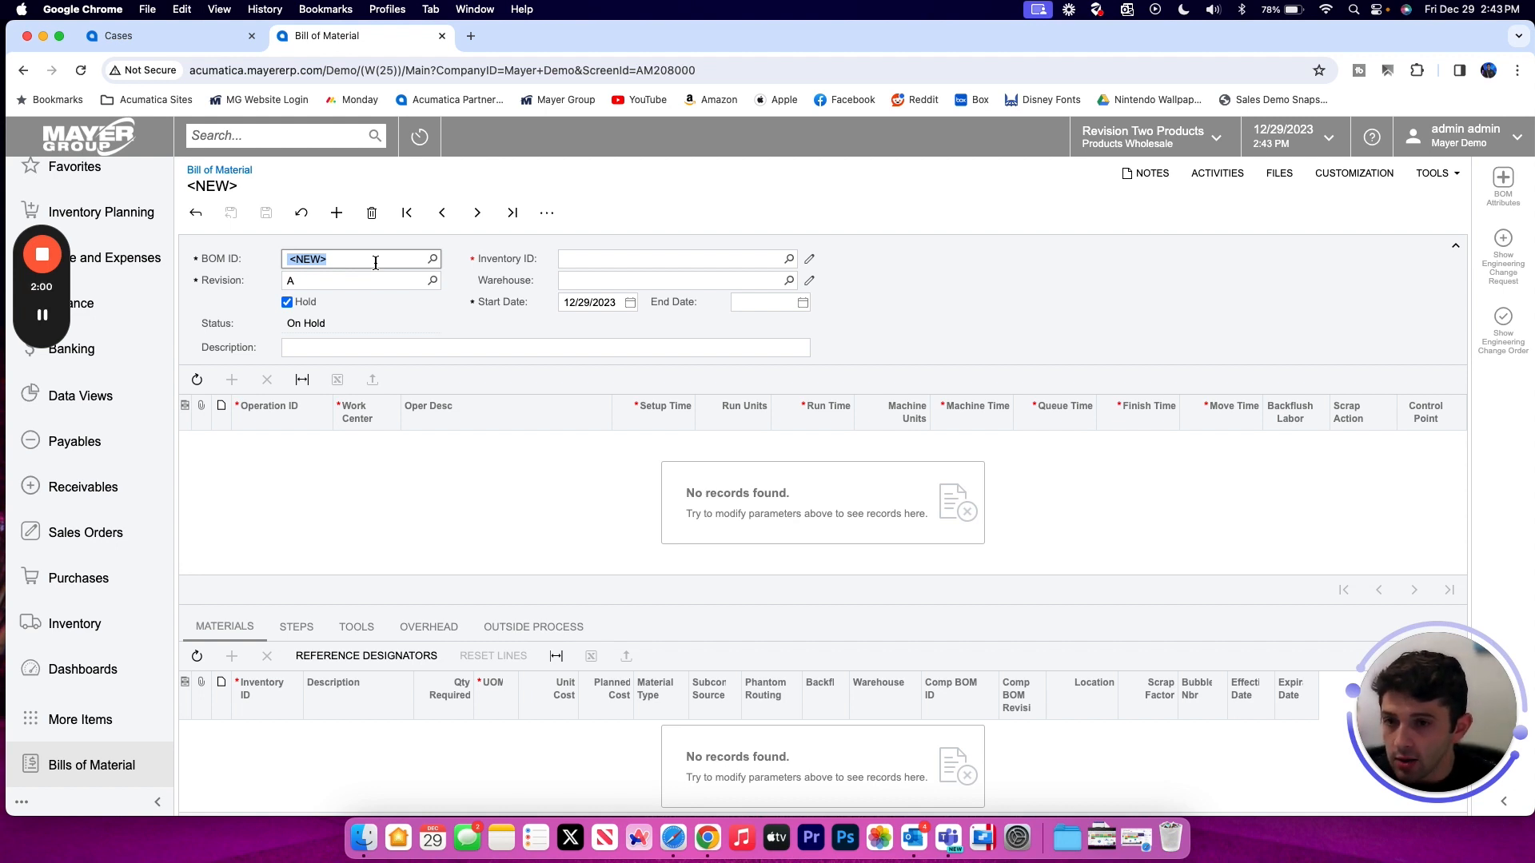
pyautogui.click(580, 256)
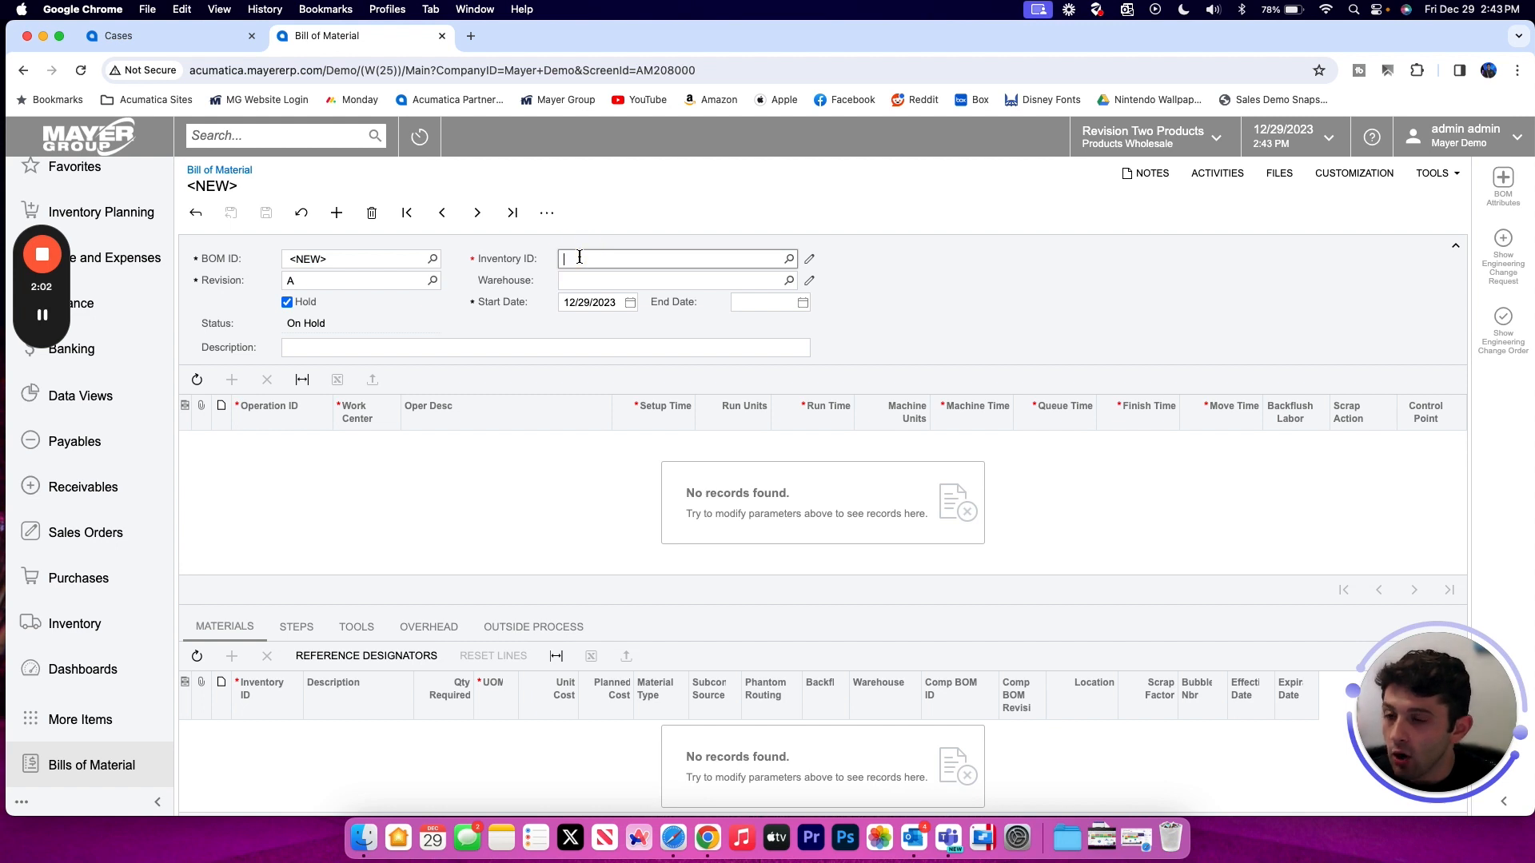
pyautogui.click(341, 258)
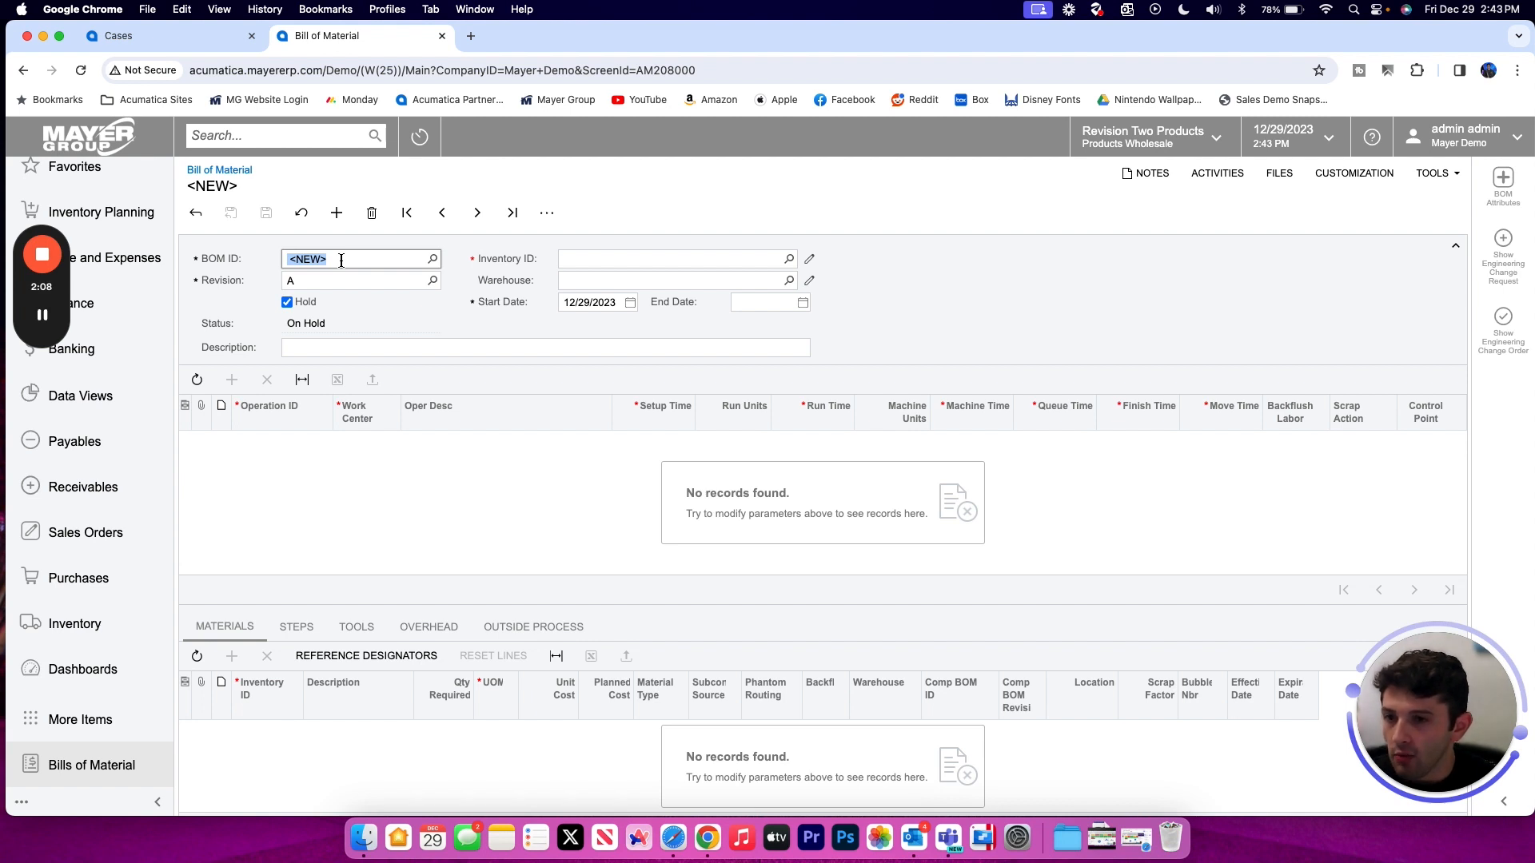
pyautogui.click(348, 282)
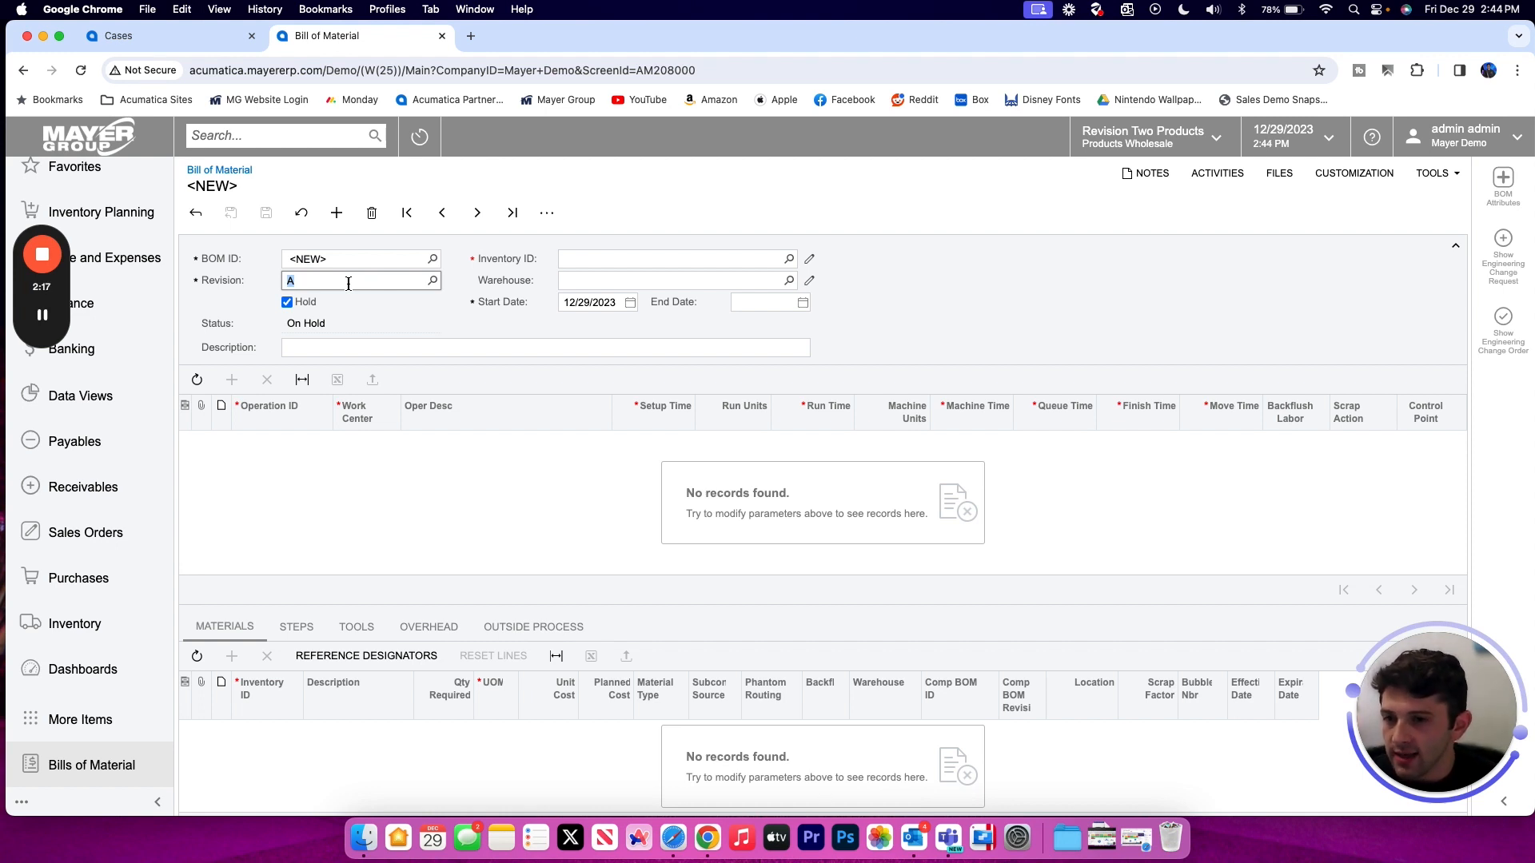
pyautogui.click(348, 281)
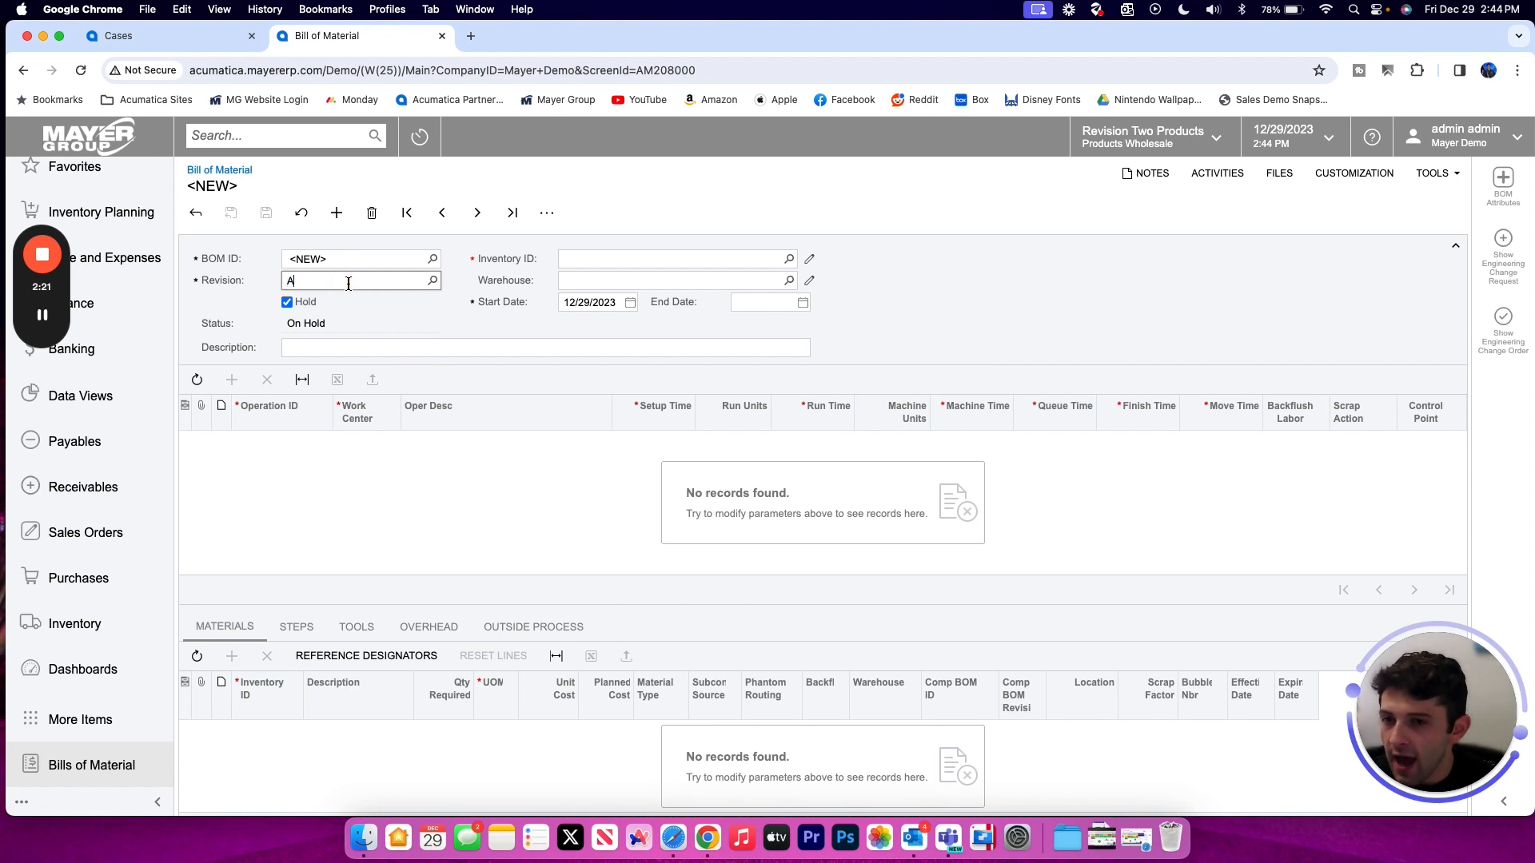
# Set the new bill of material's inventory ID to TEST - Test Inventory Item for Training.
pyautogui.click(674, 257)
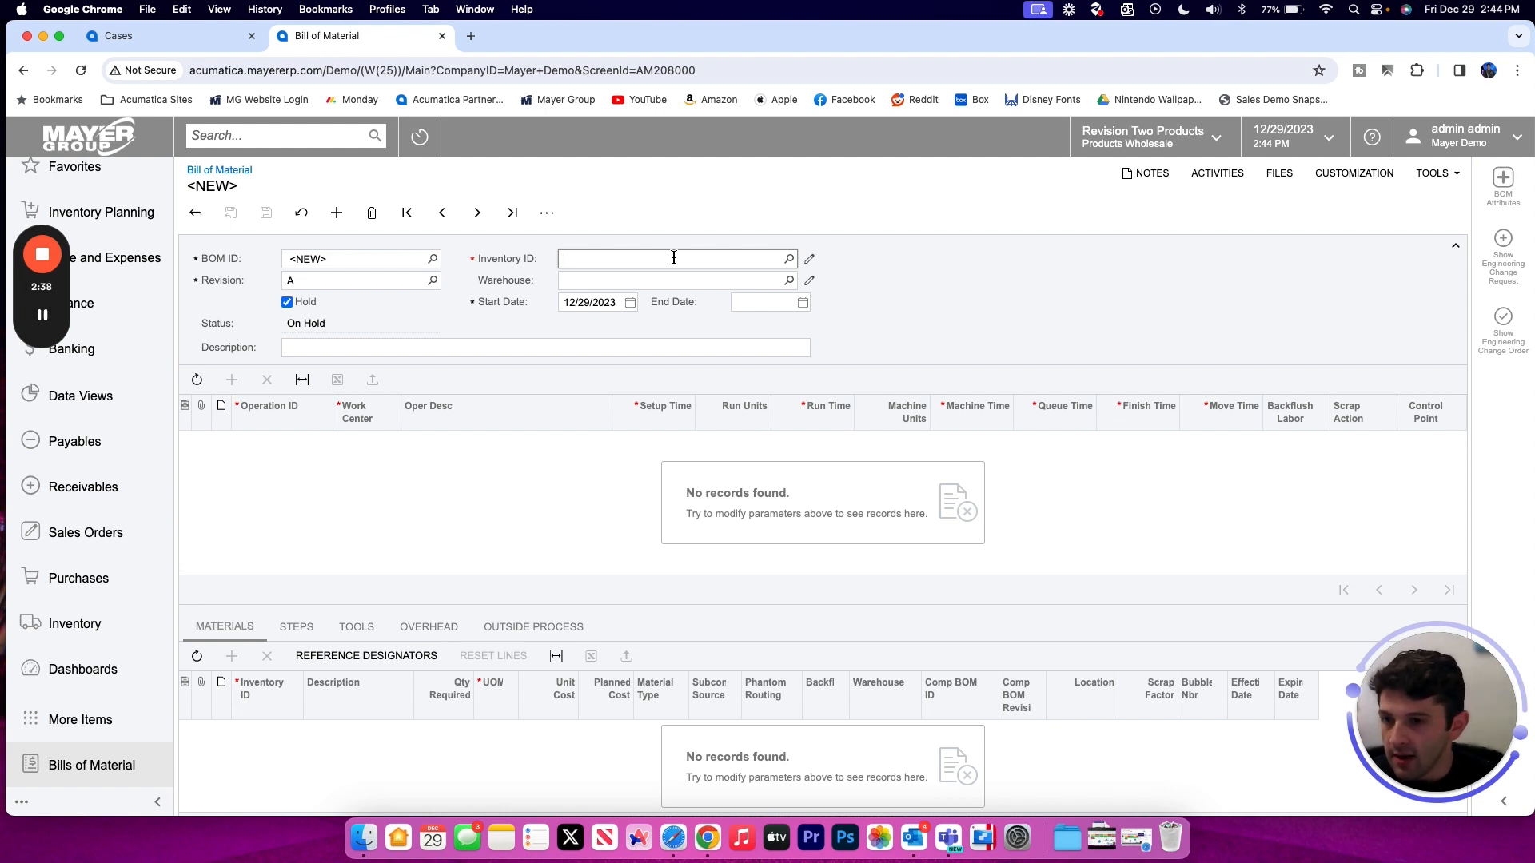
pyautogui.click(789, 258)
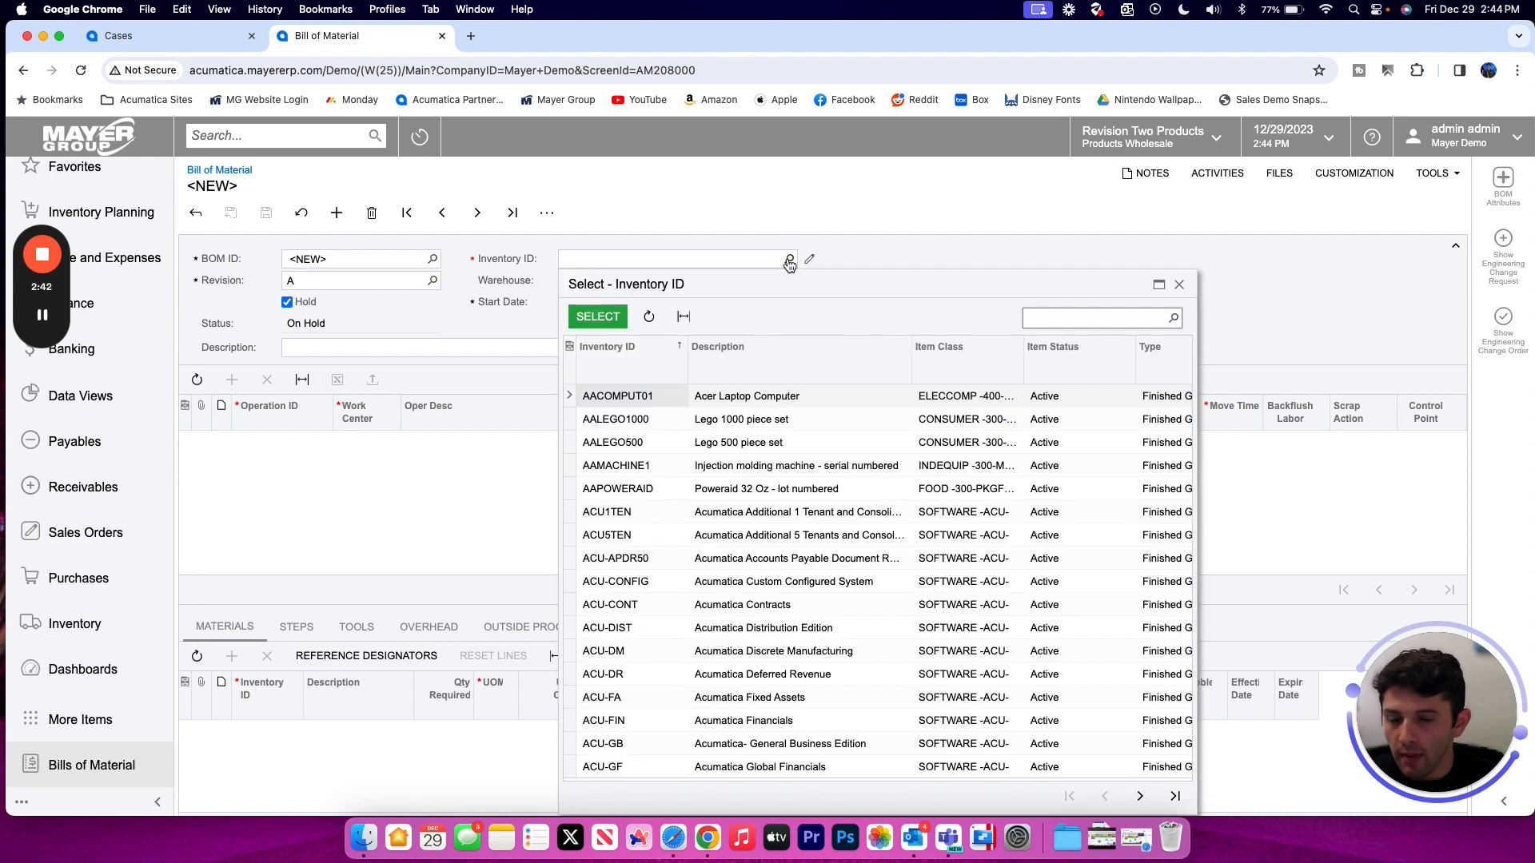
pyautogui.click(1179, 285)
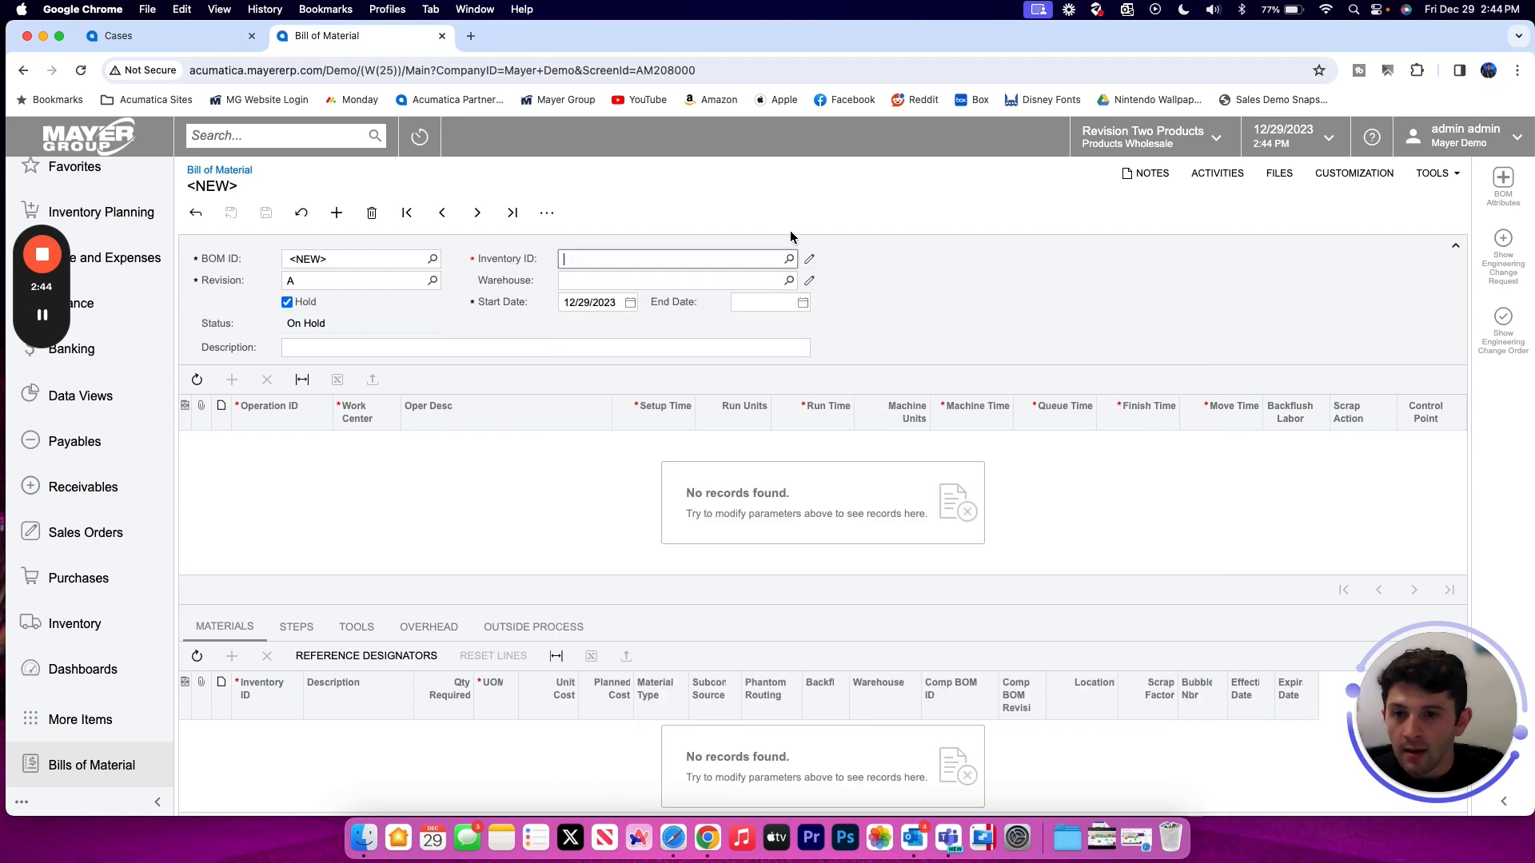
pyautogui.write('test')
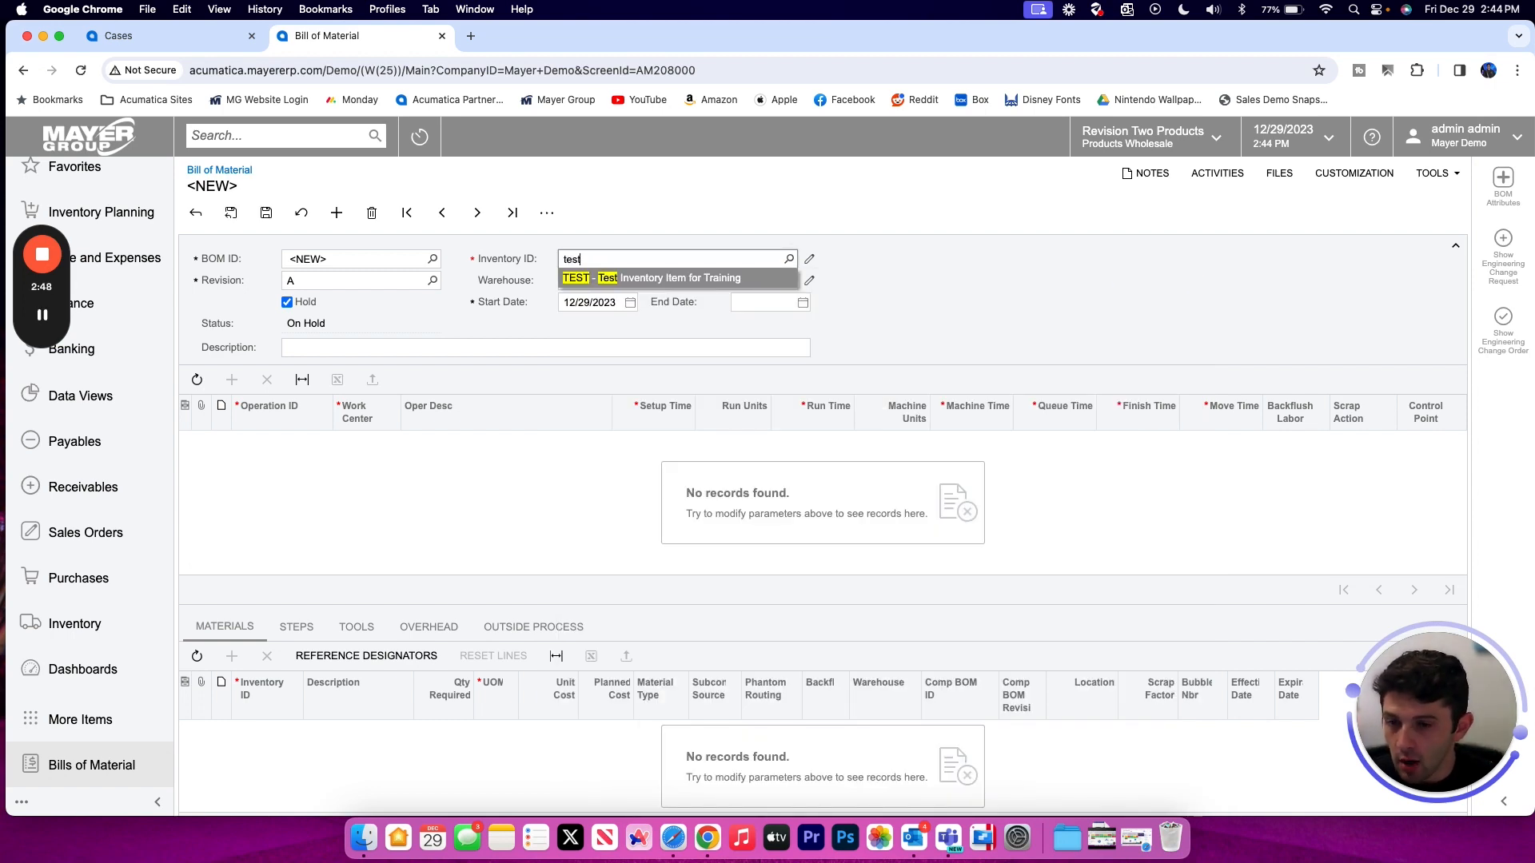
pyautogui.click(592, 278)
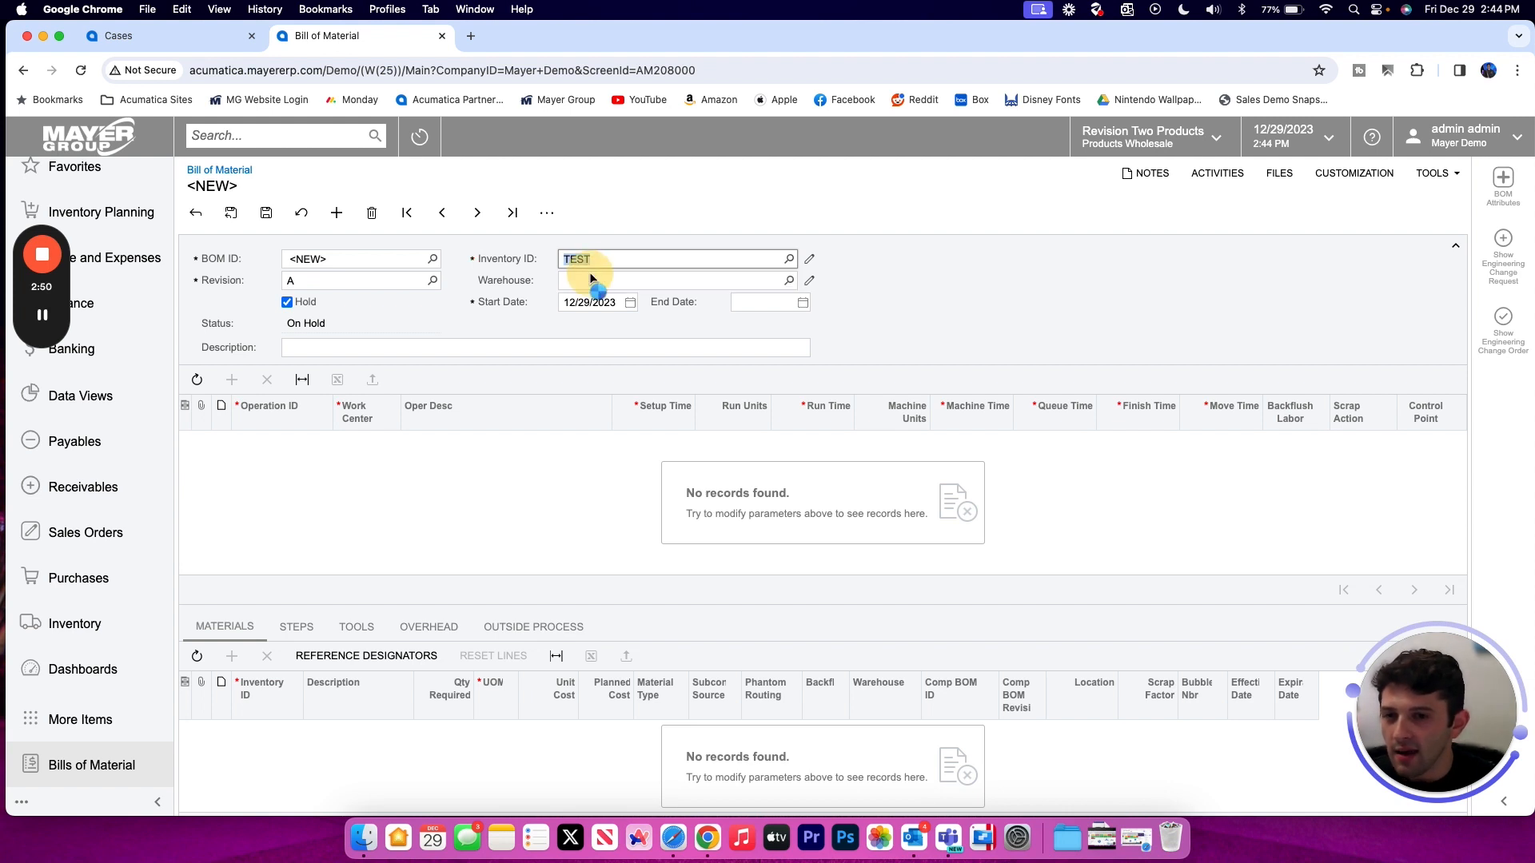
pyautogui.click(592, 279)
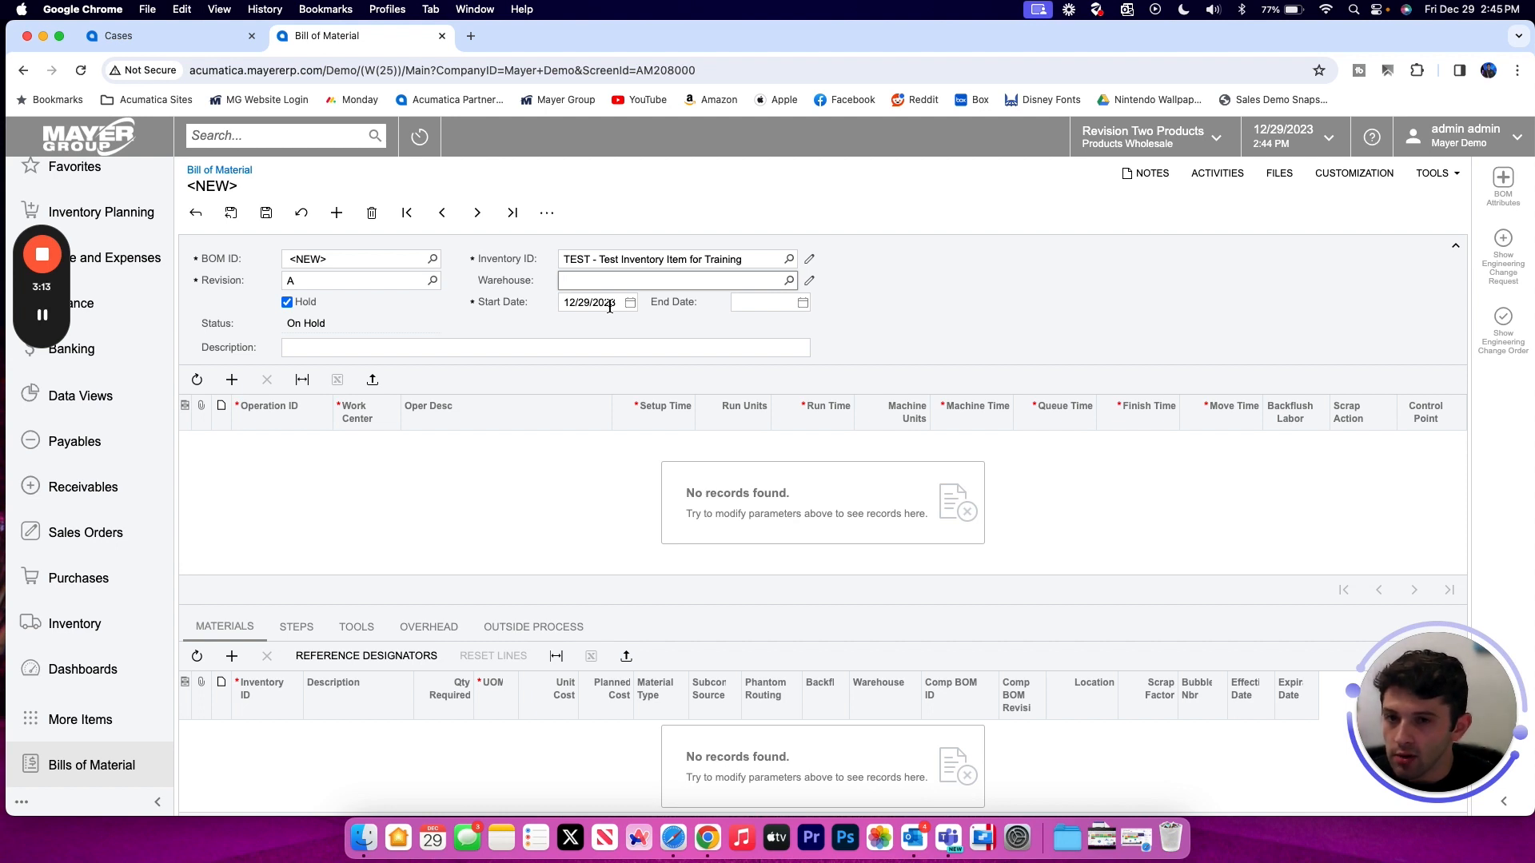
pyautogui.click(755, 299)
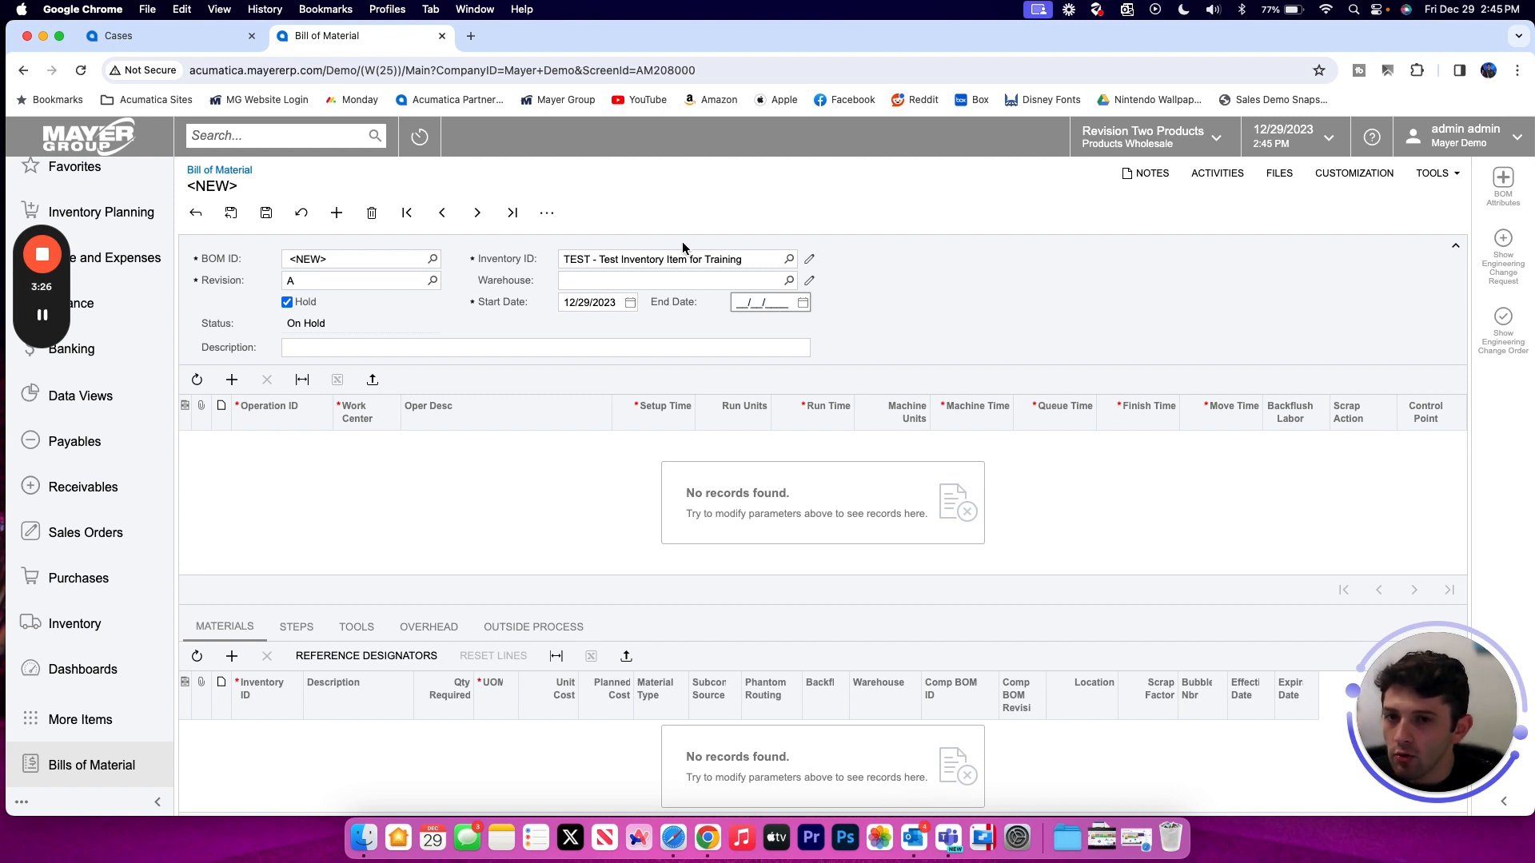
# Copy the description "Test Inventory Item for Training" from the TEST stock item record into the bill of material's description.
pyautogui.click(508, 346)
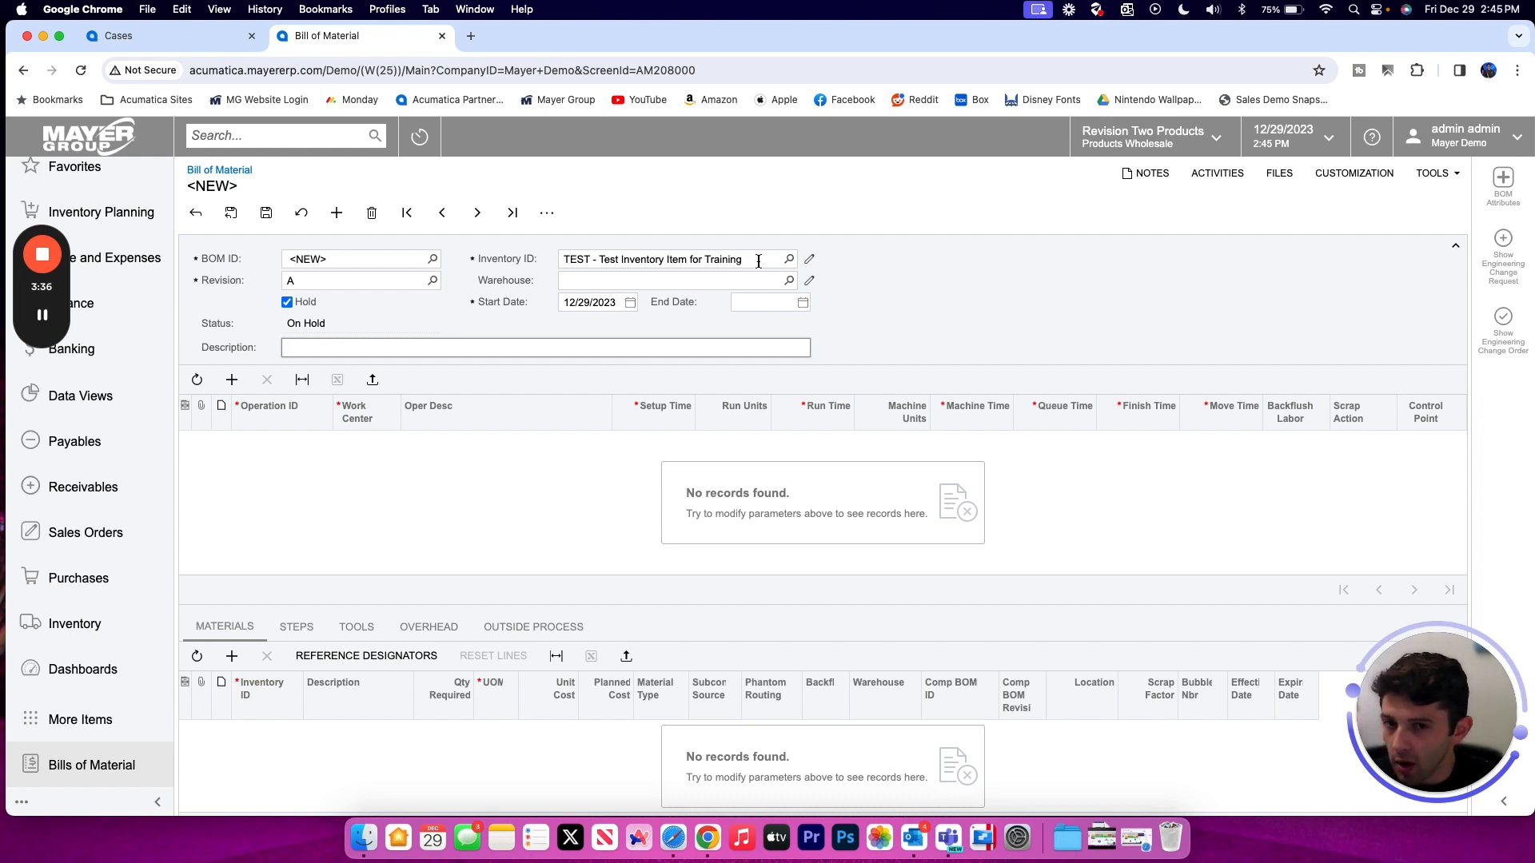
pyautogui.click(809, 259)
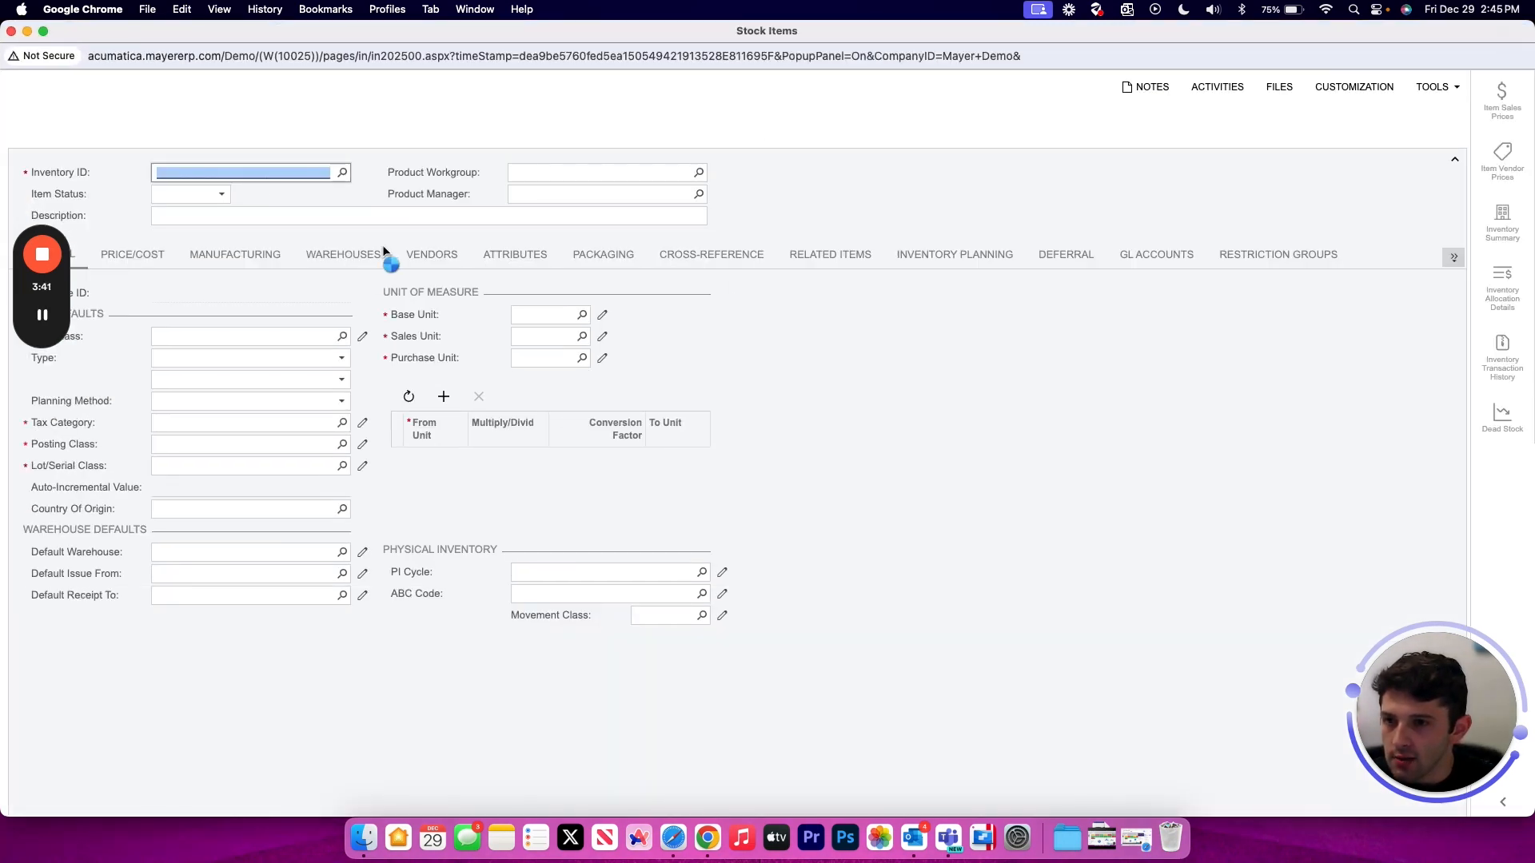
pyautogui.doubleClick(374, 219)
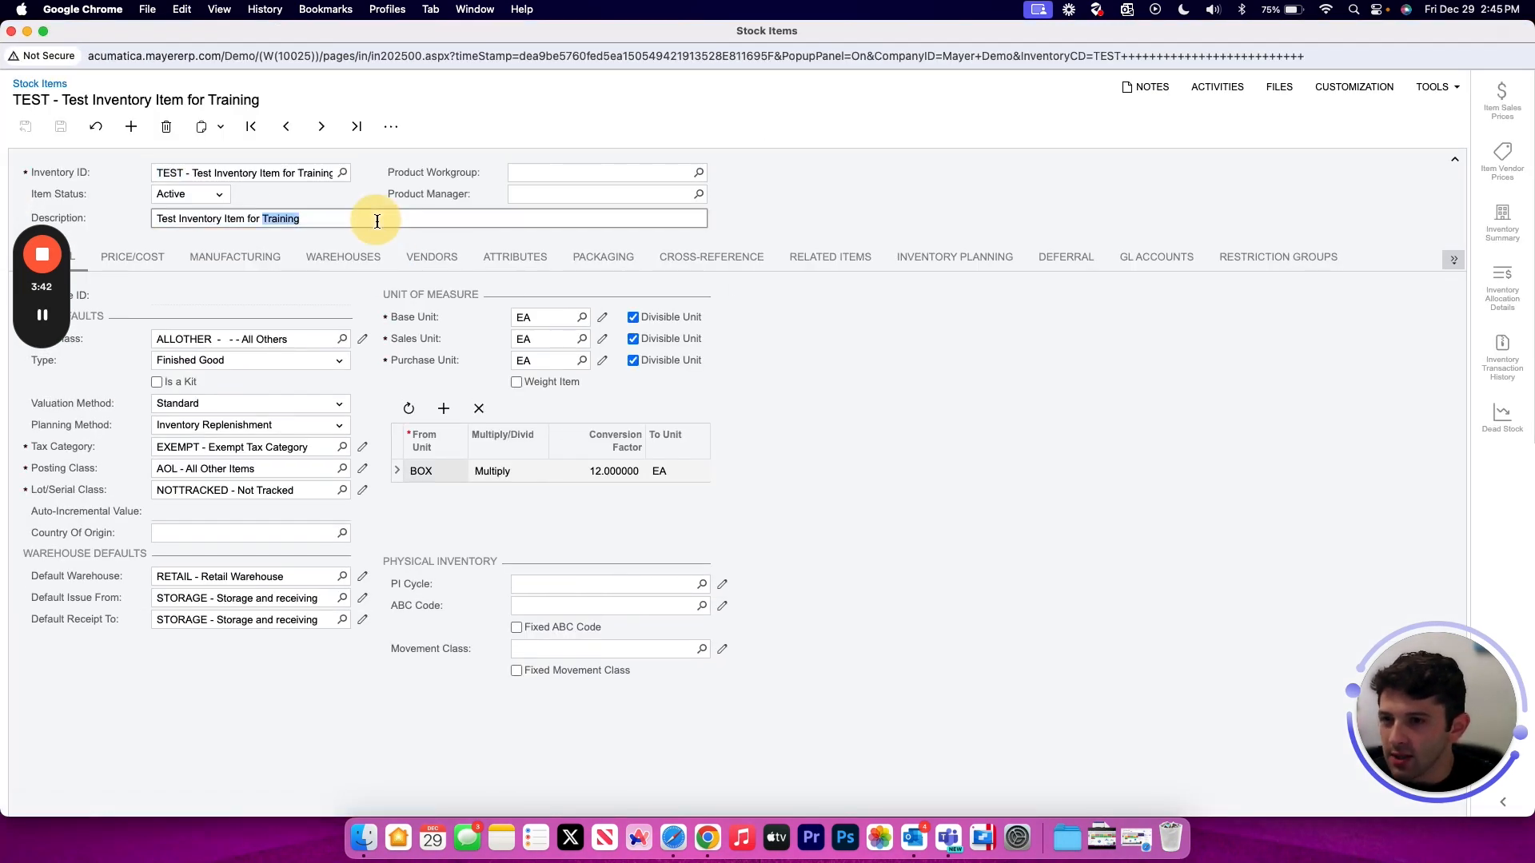
pyautogui.moveTo(374, 221); pyautogui.dragTo(93, 218)
pyautogui.press('super+c')
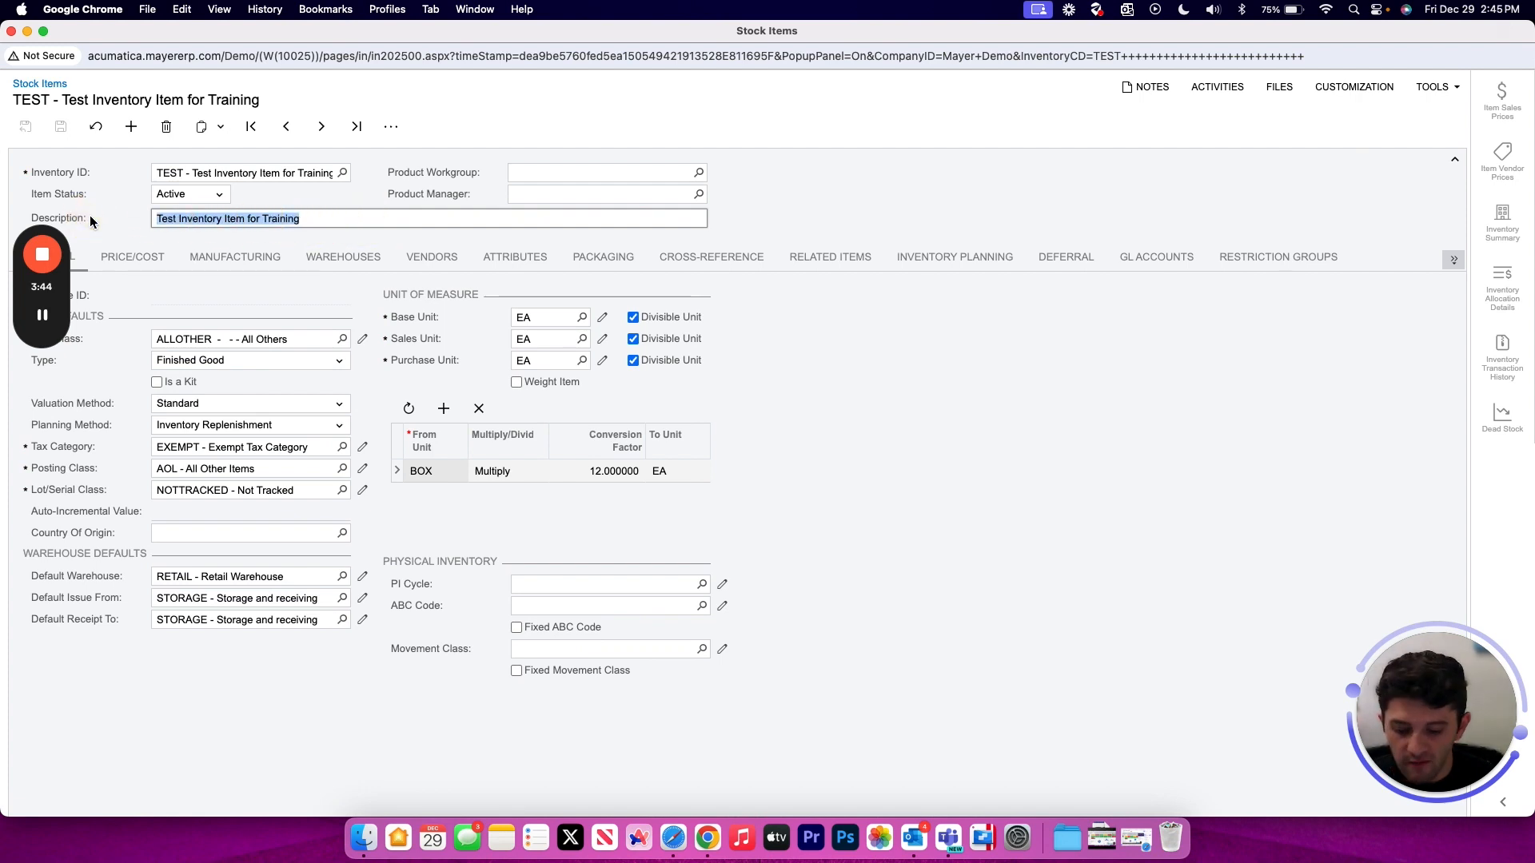
pyautogui.click(11, 30)
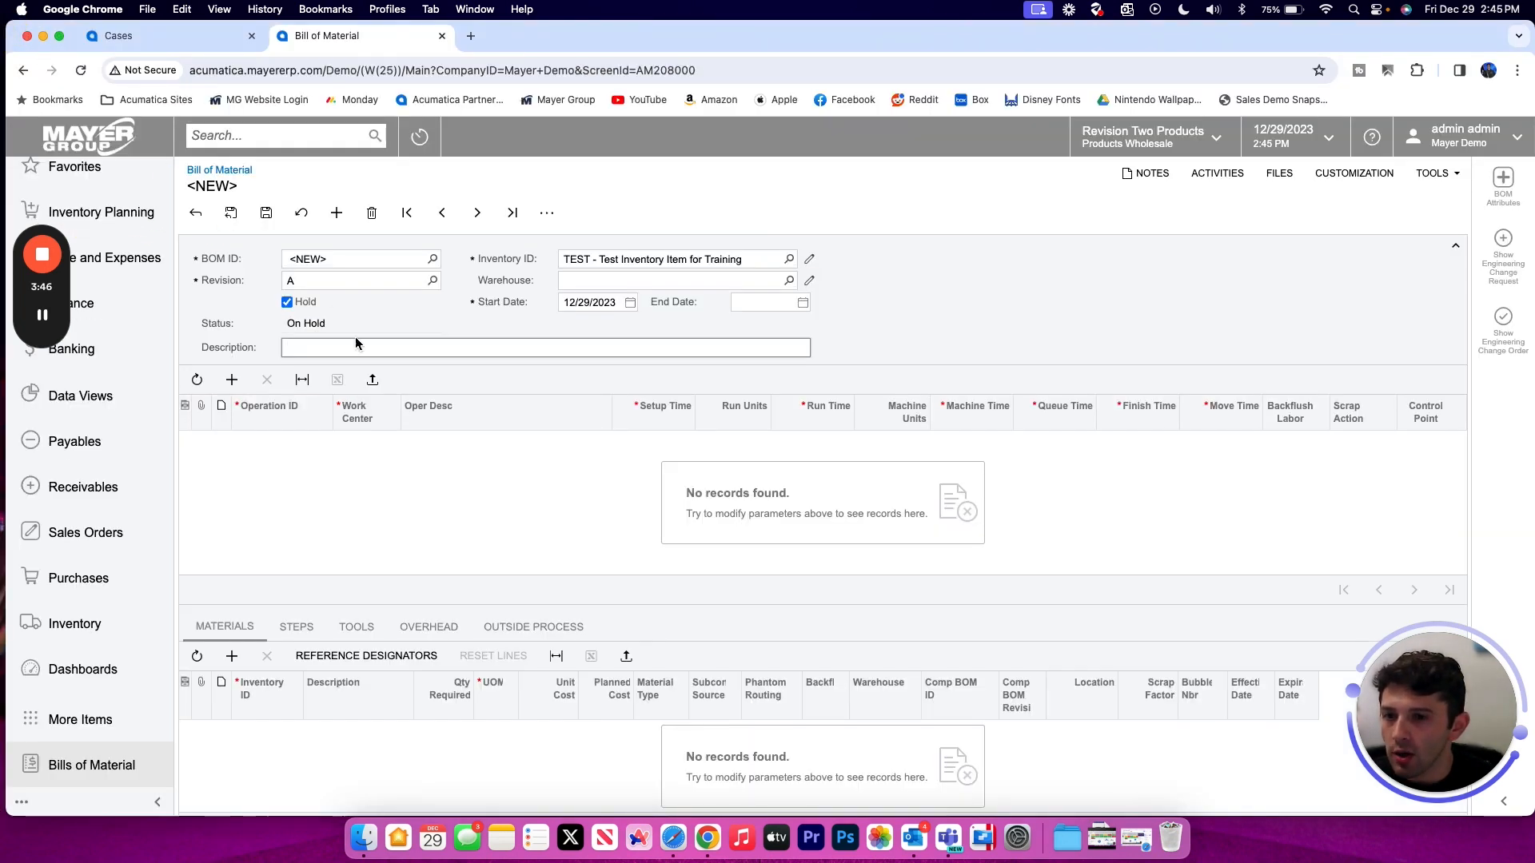
pyautogui.click(360, 346)
pyautogui.press('super+v')
# Add two operations to the bill of material with operation IDs 0010 and 0020.
pyautogui.click(366, 484)
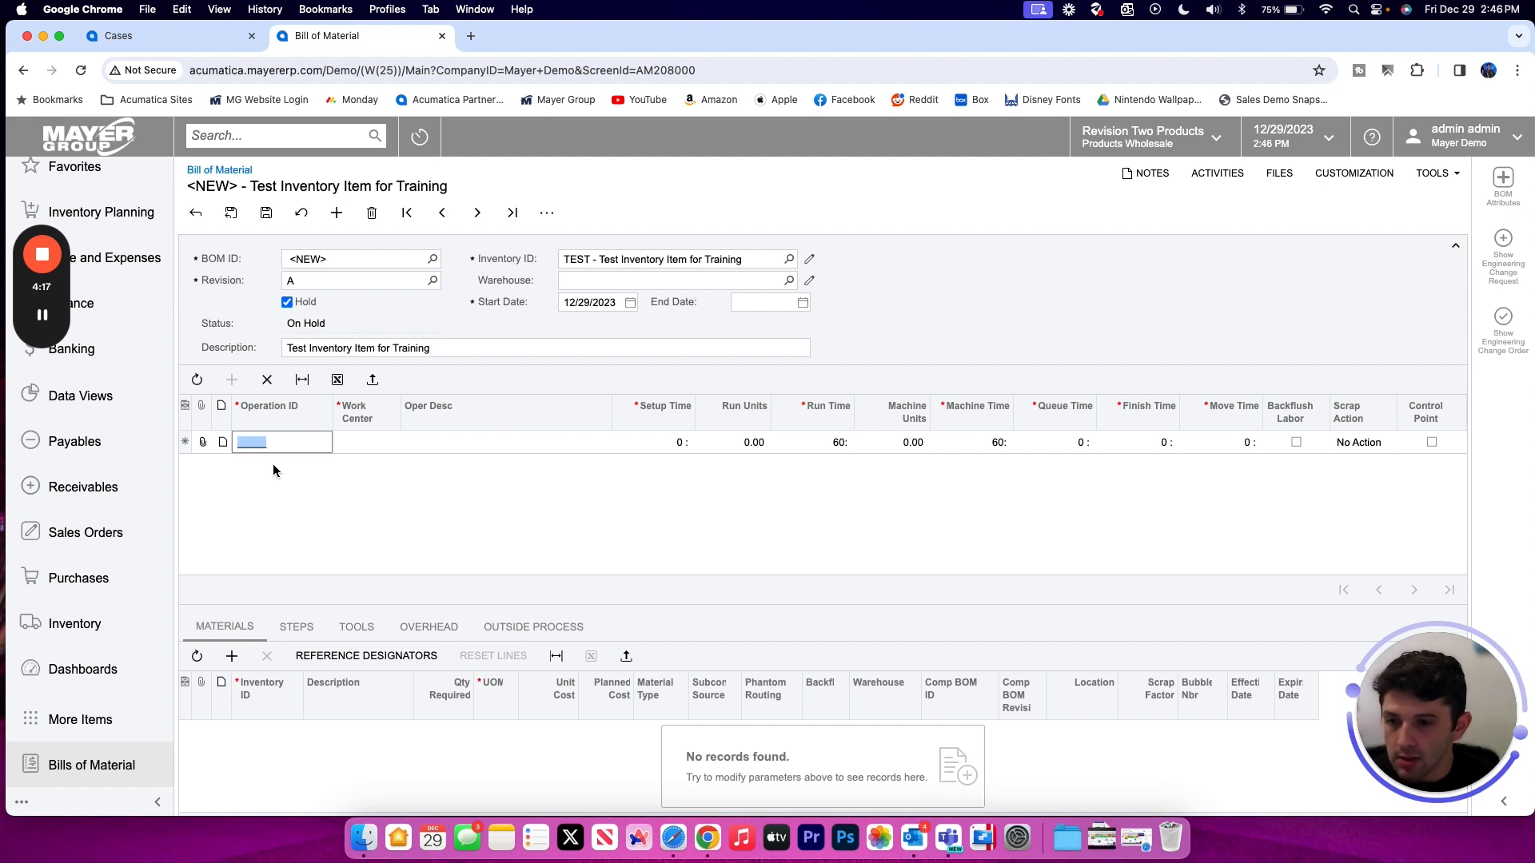
pyautogui.write('0010')
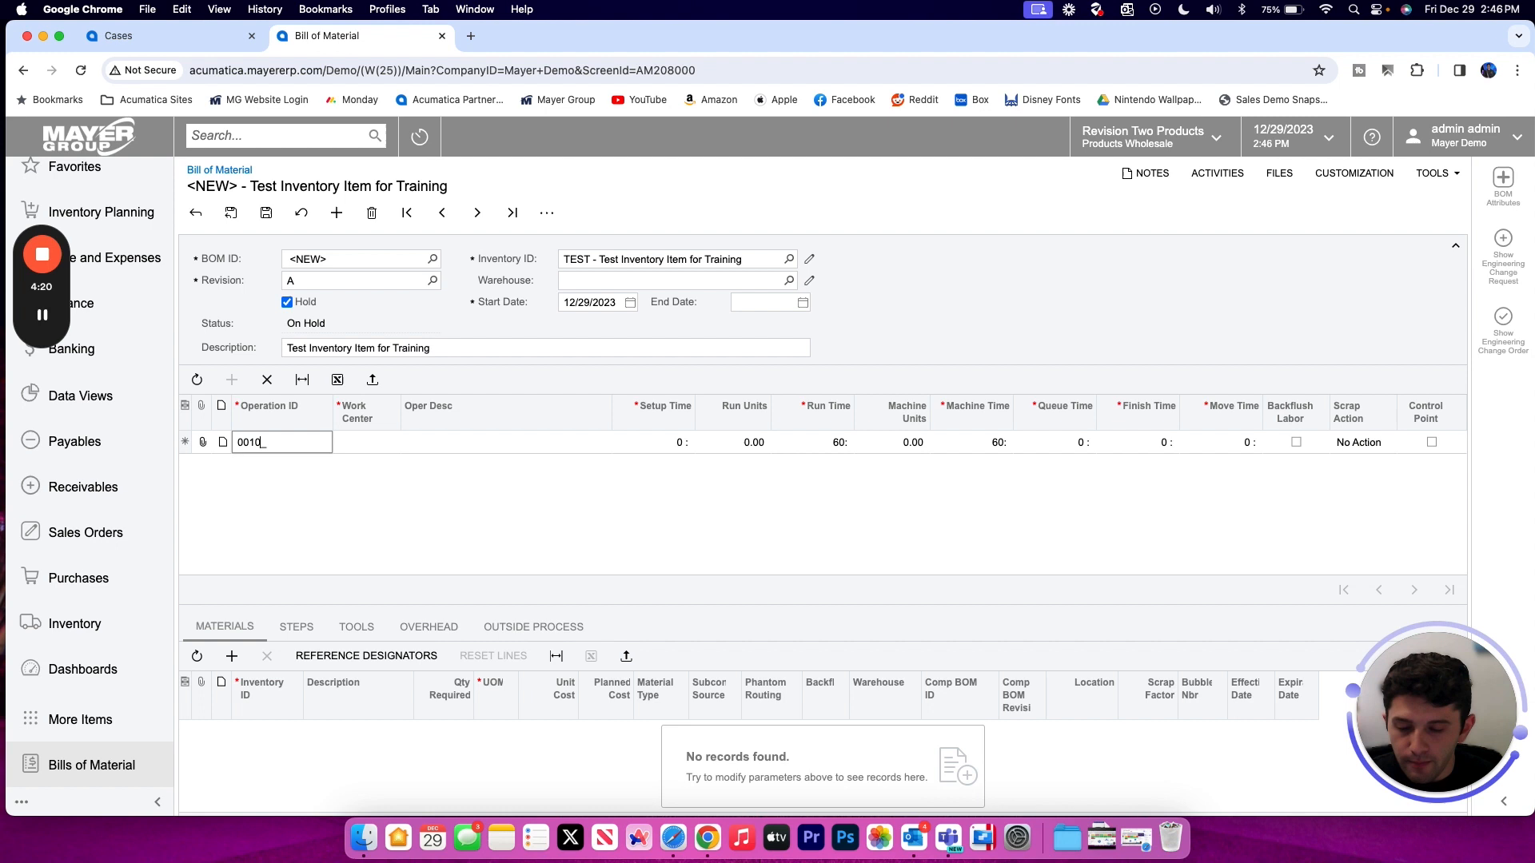
pyautogui.press('Tab')
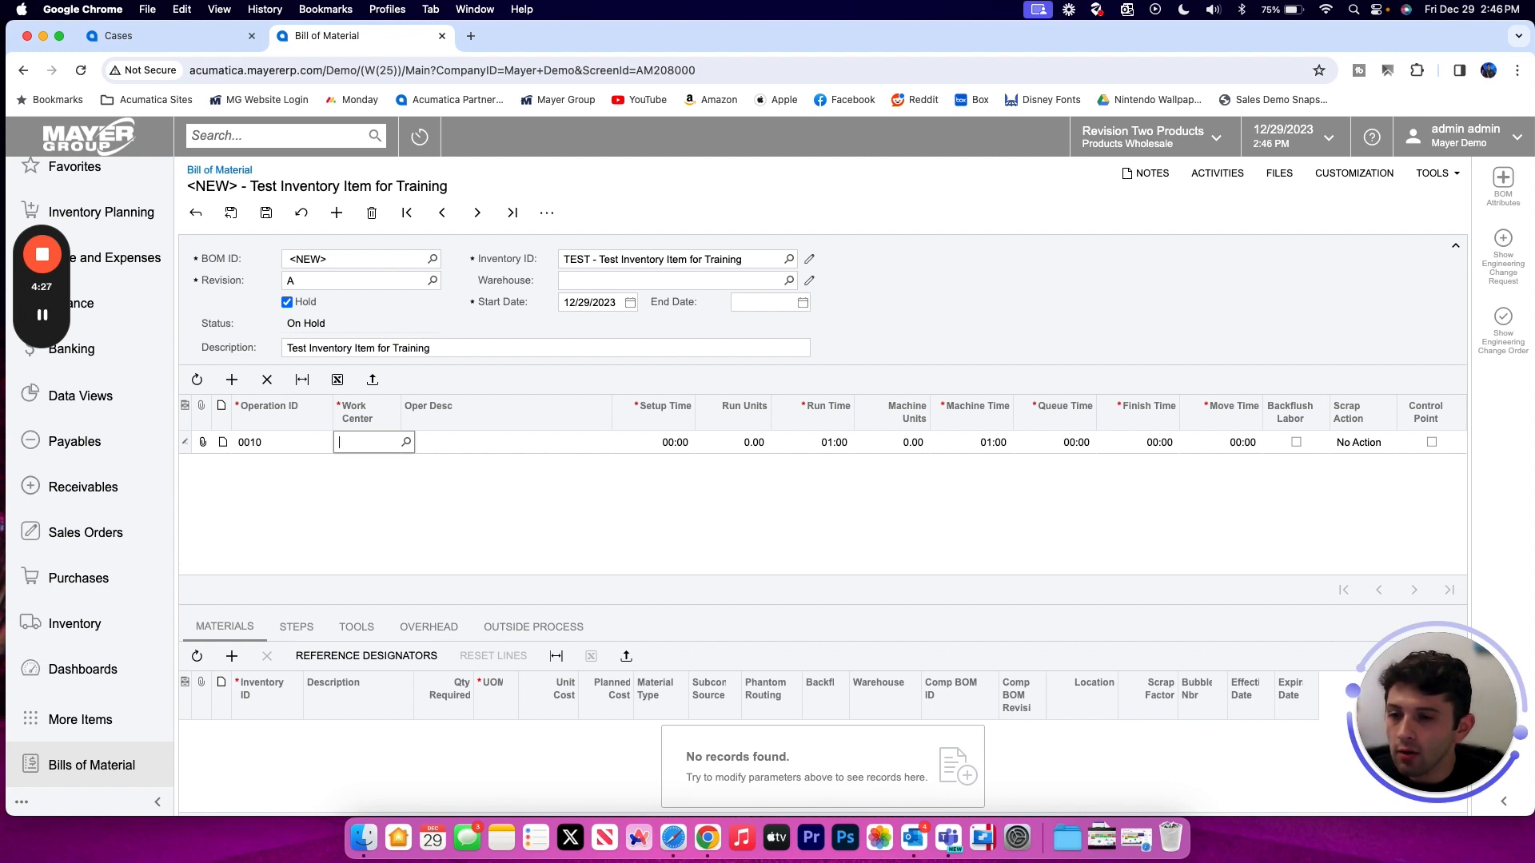
pyautogui.click(230, 381)
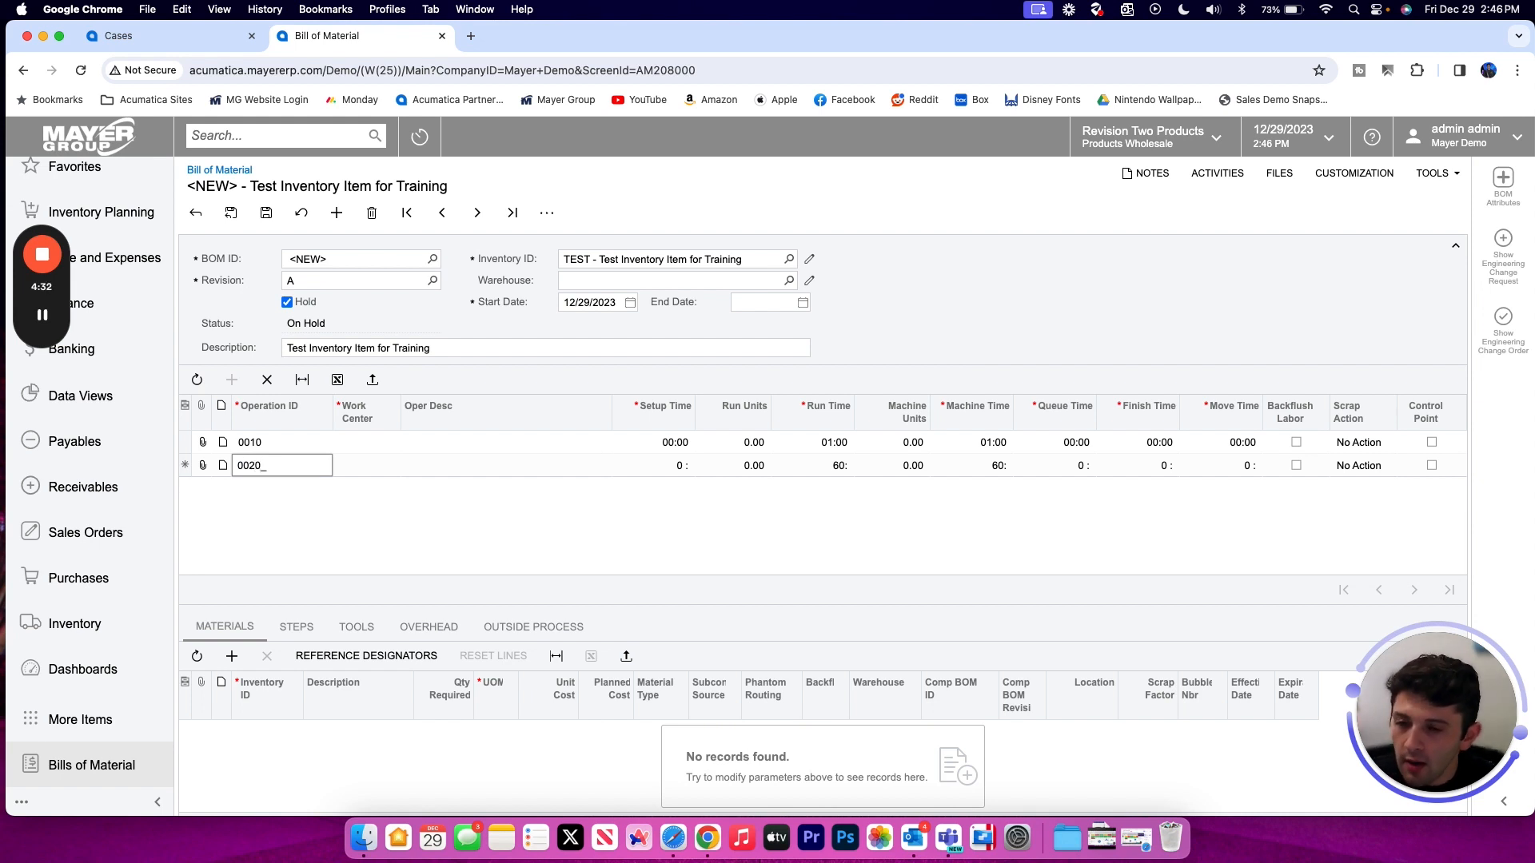
# Open the work center choices for operation 0010 and bring up the Work Centers list in a separate browser tab.
pyautogui.click(371, 440)
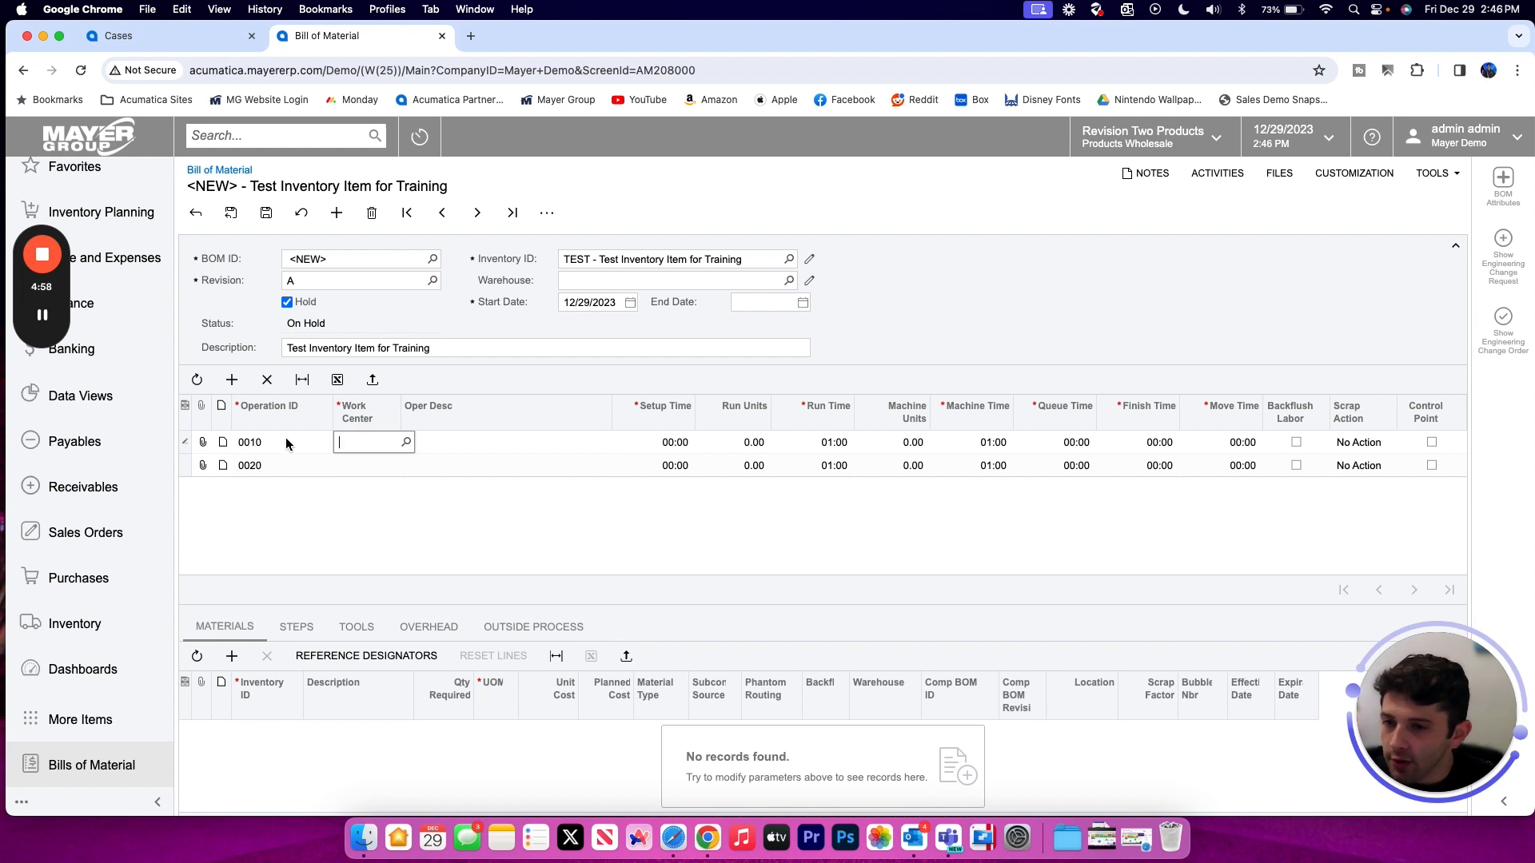
pyautogui.click(407, 444)
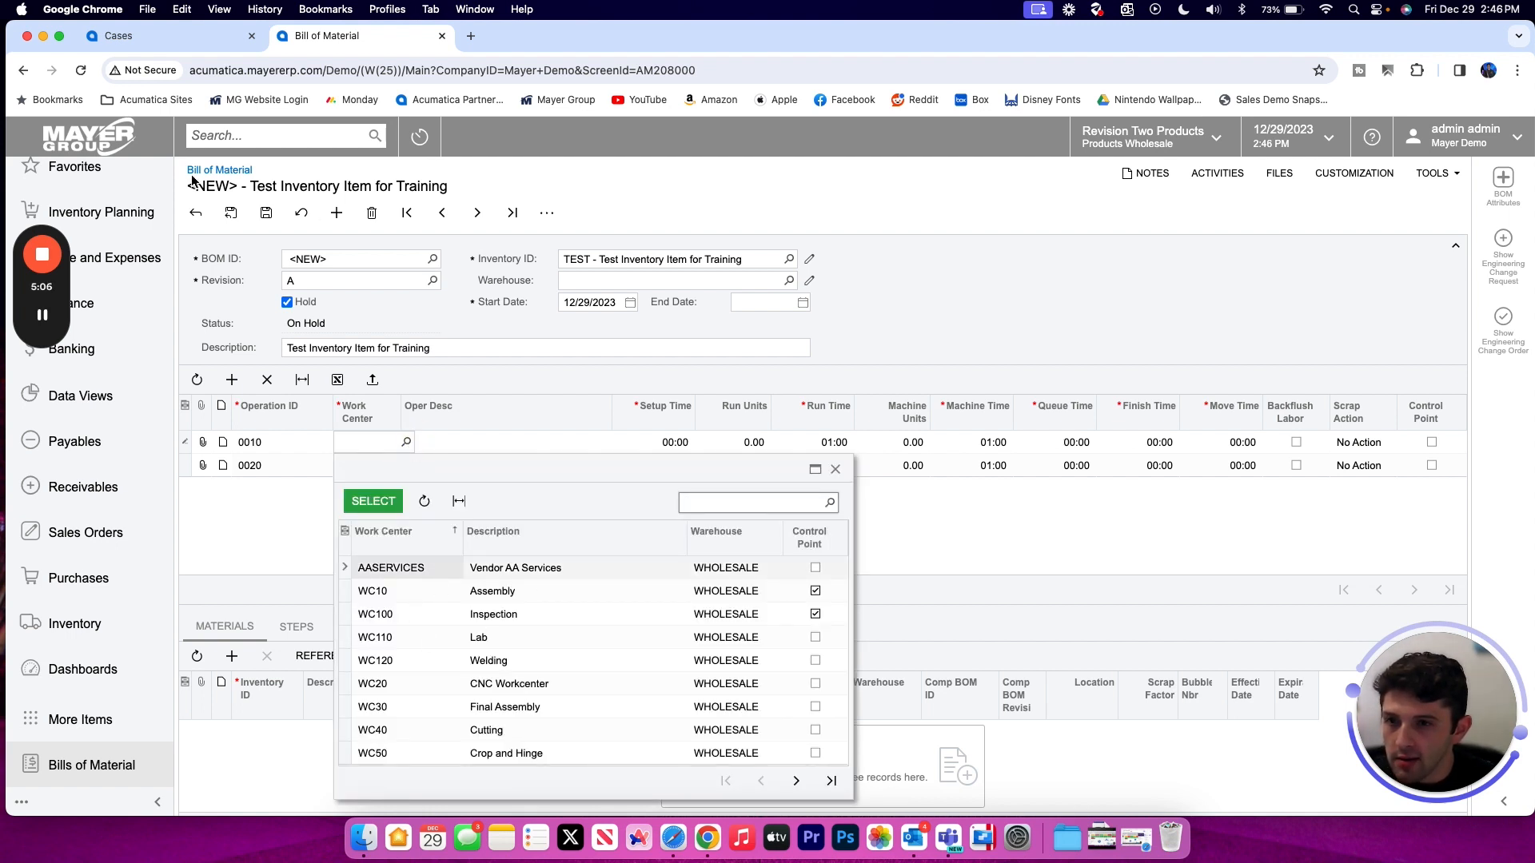
pyautogui.click(146, 766)
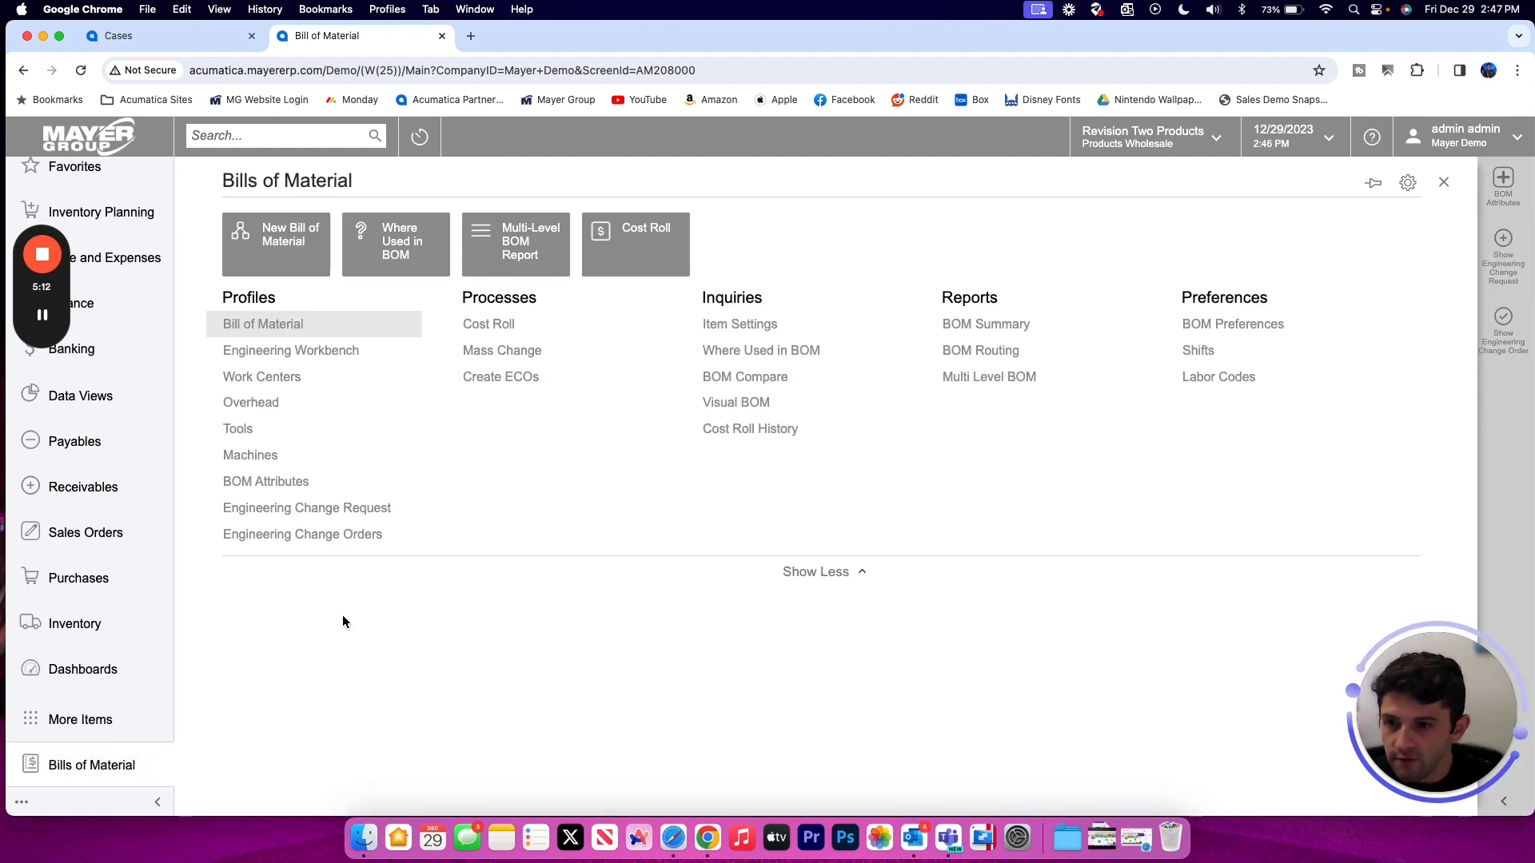
pyautogui.rightClick(264, 376)
pyautogui.click(278, 404)
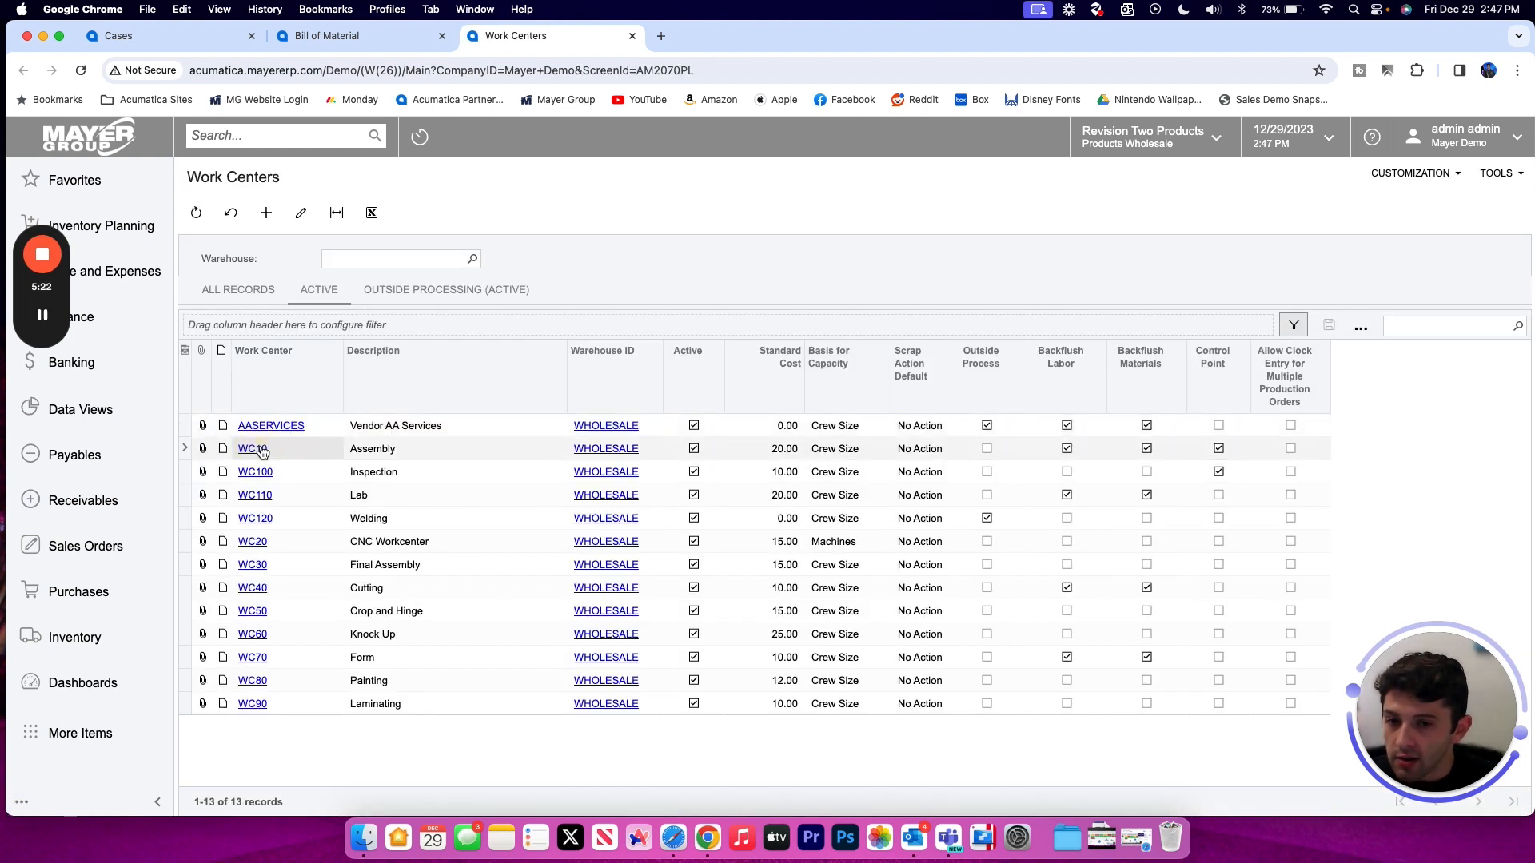
# Examine the general, shift and overhead settings of the WC10 - Assembly work center.
pyautogui.click(262, 451)
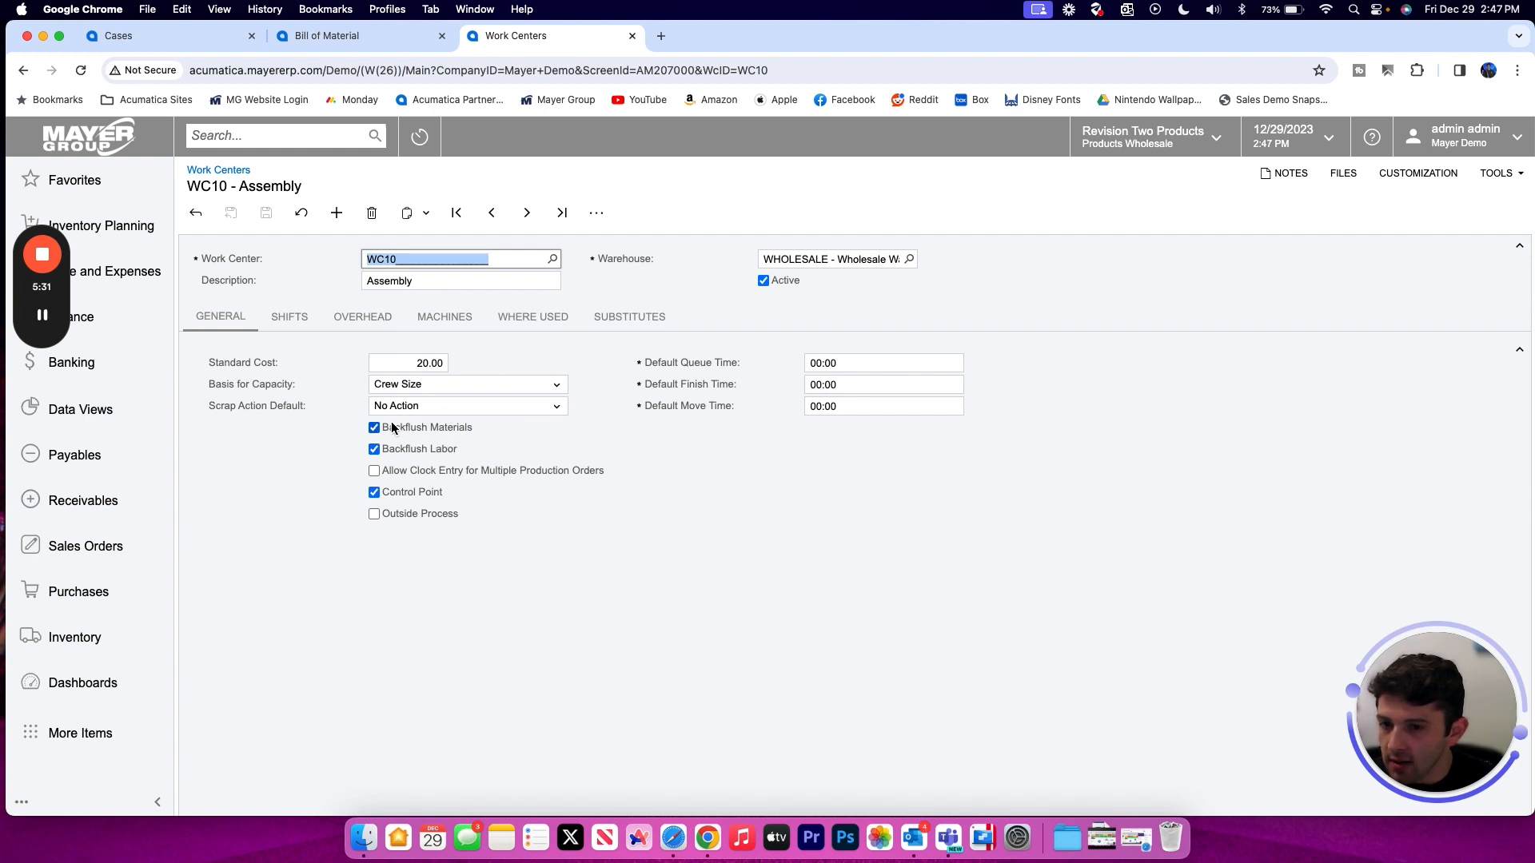
pyautogui.click(290, 318)
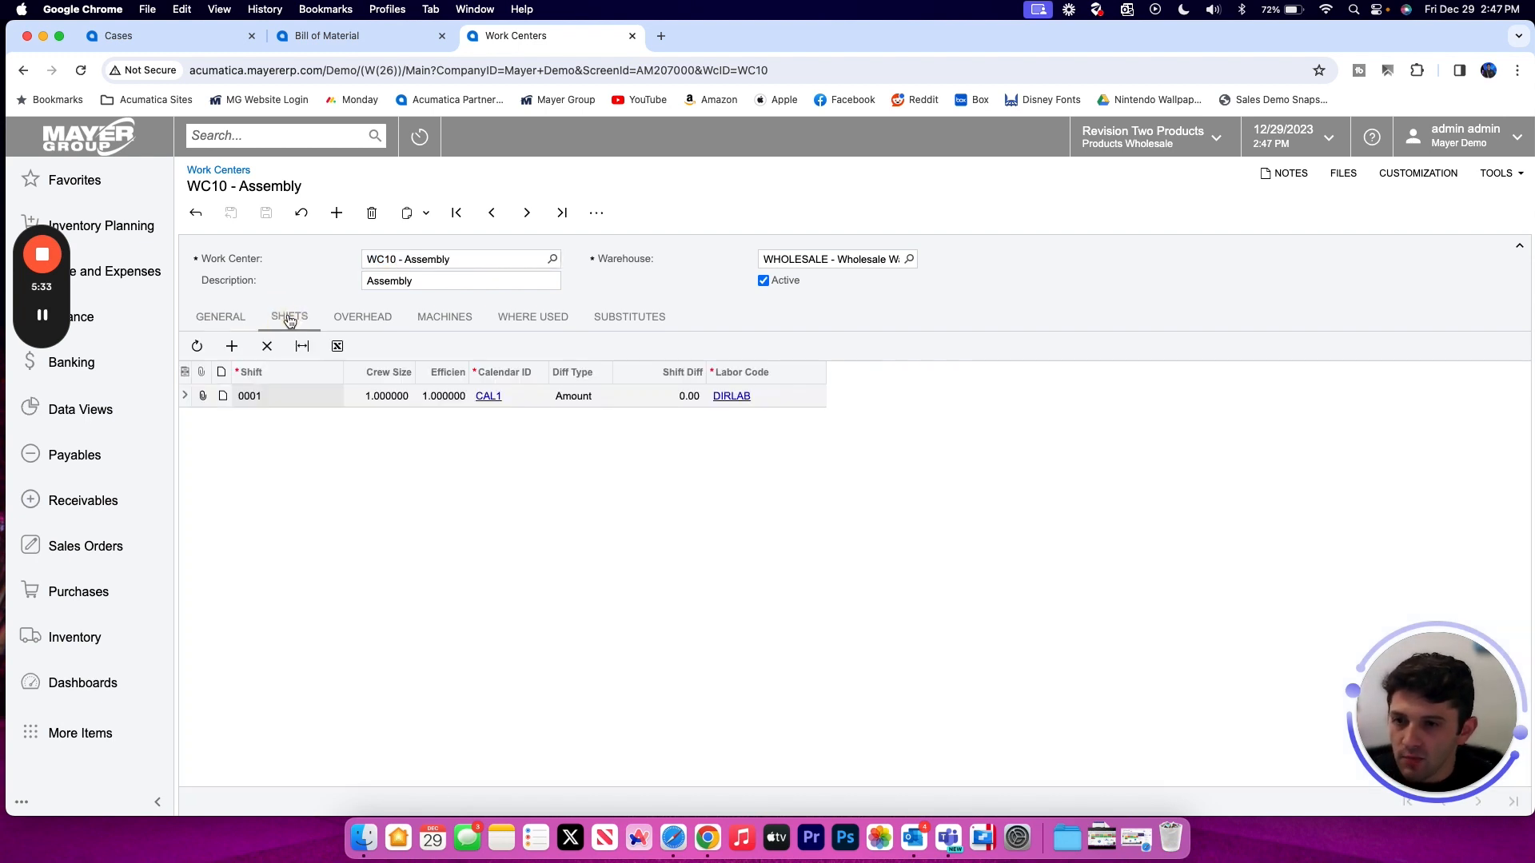
pyautogui.click(346, 326)
pyautogui.click(207, 321)
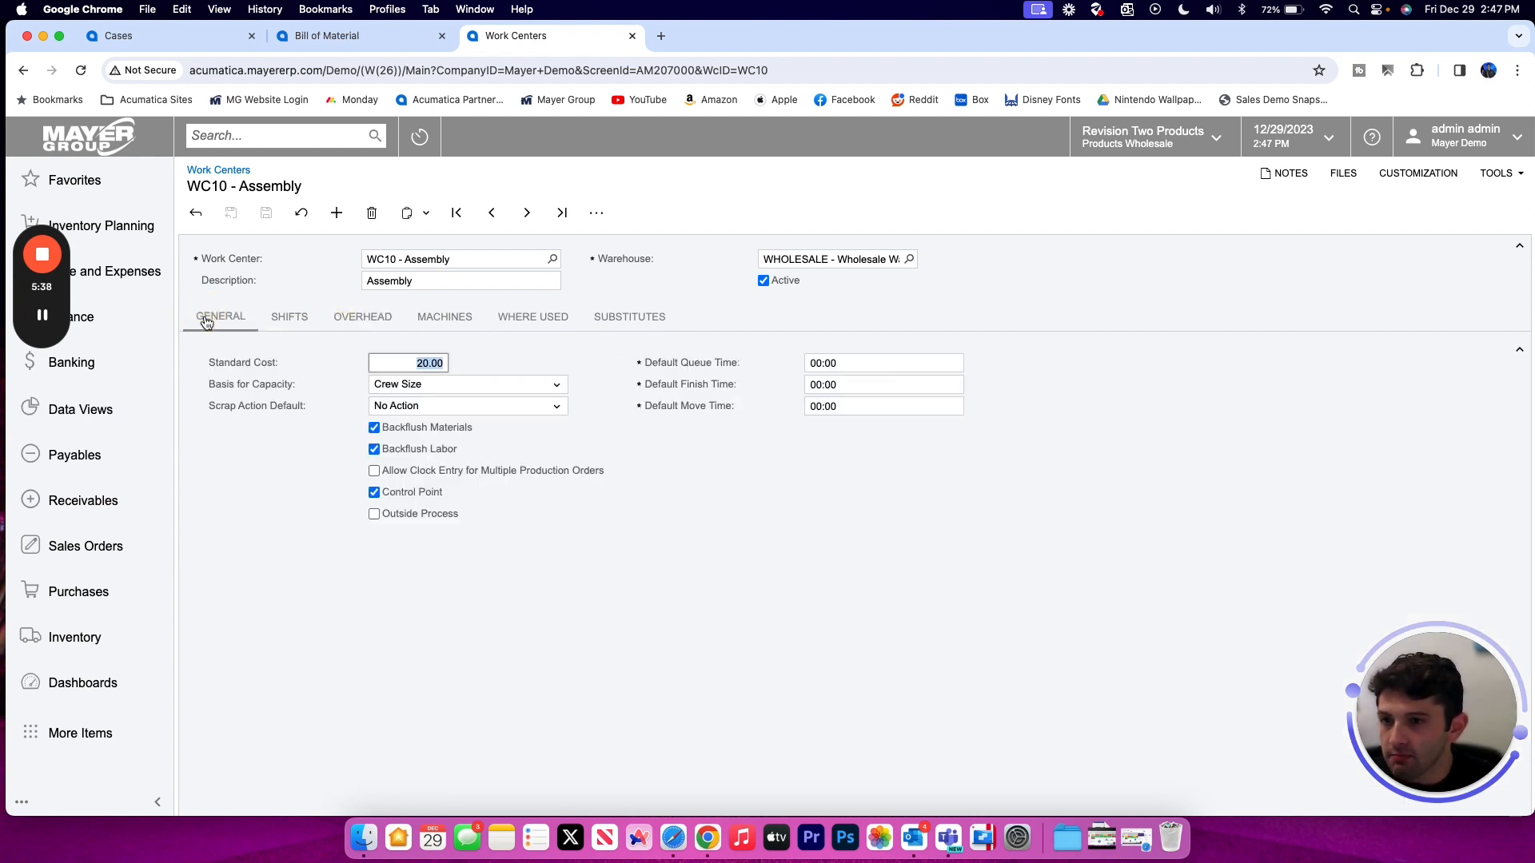
# Return to the new bill of material and assign work center WC10 (Assembly) to operation 0010.
pyautogui.click(327, 36)
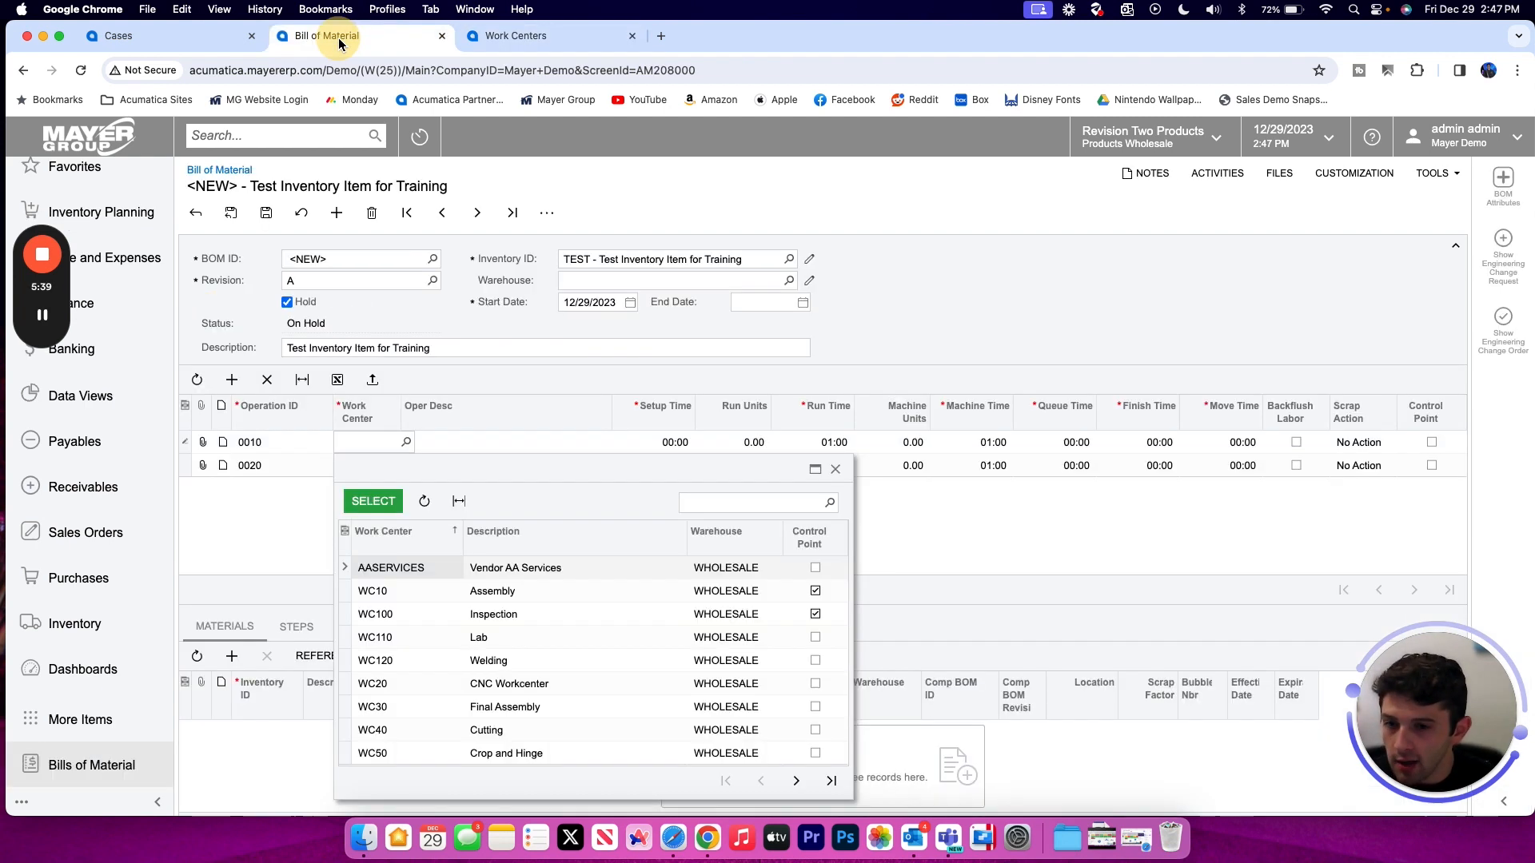
pyautogui.click(440, 593)
pyautogui.doubleClick(441, 593)
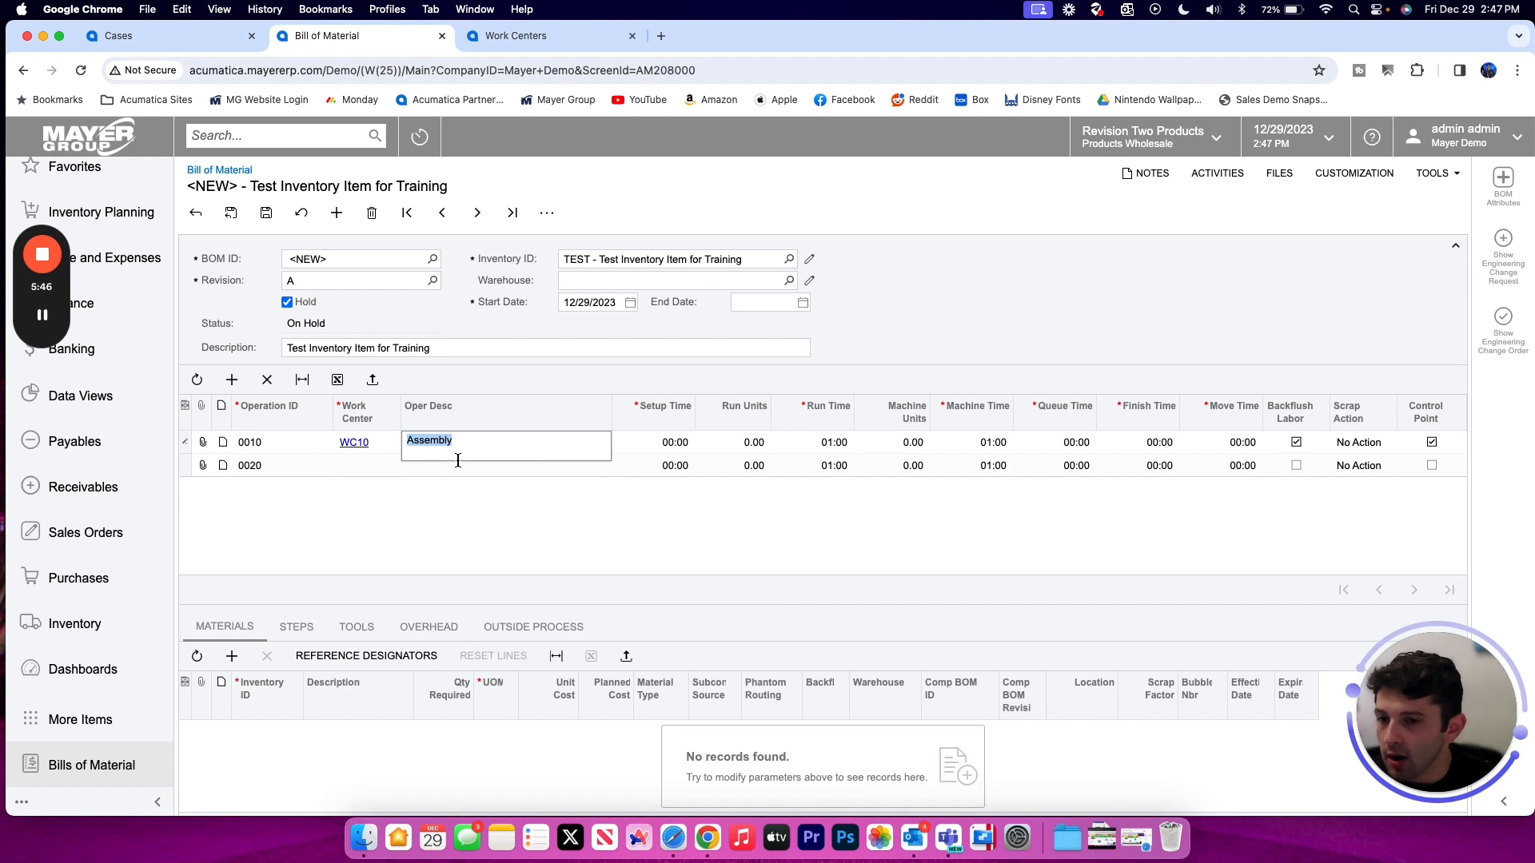
# Review the setup, run, machine, queue and move times of operation 0010.
pyautogui.click(676, 442)
pyautogui.click(823, 439)
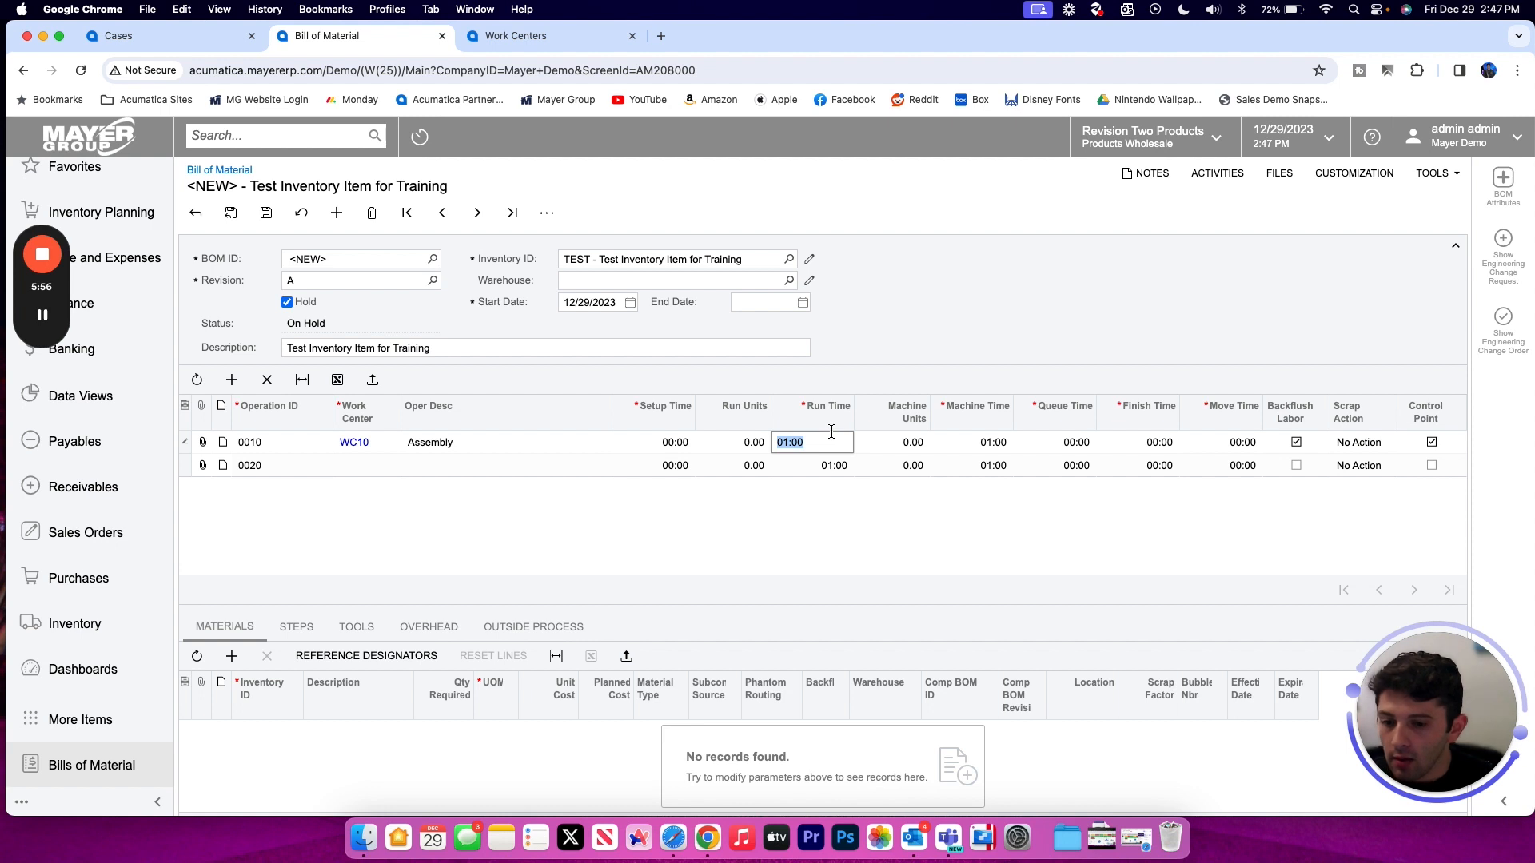
pyautogui.click(967, 449)
pyautogui.click(1057, 444)
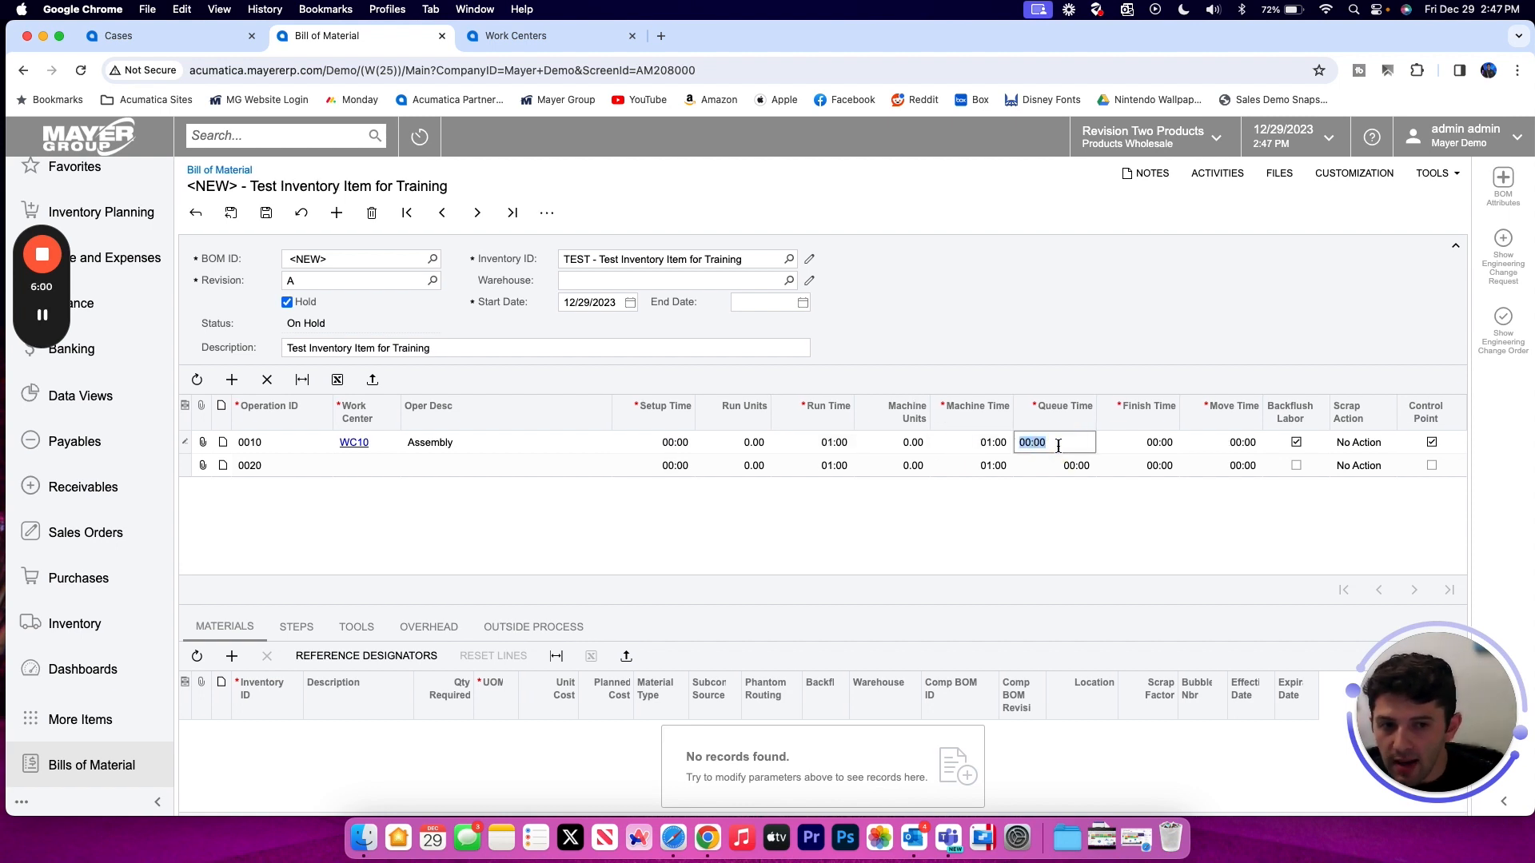
pyautogui.click(1208, 444)
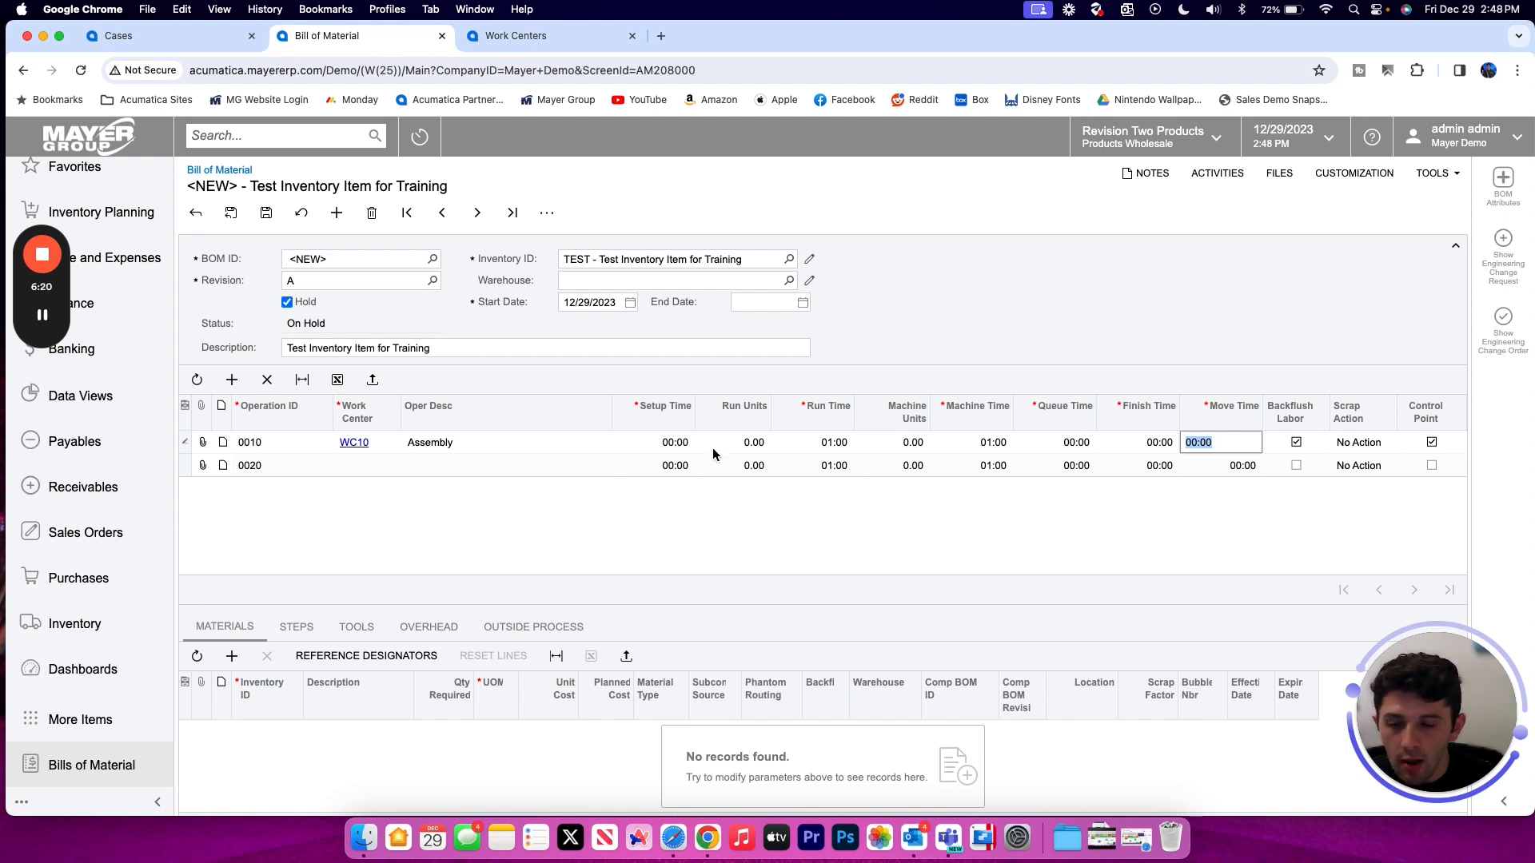
# Assign work center WC100 (Inspection) to operation 0020.
pyautogui.click(350, 470)
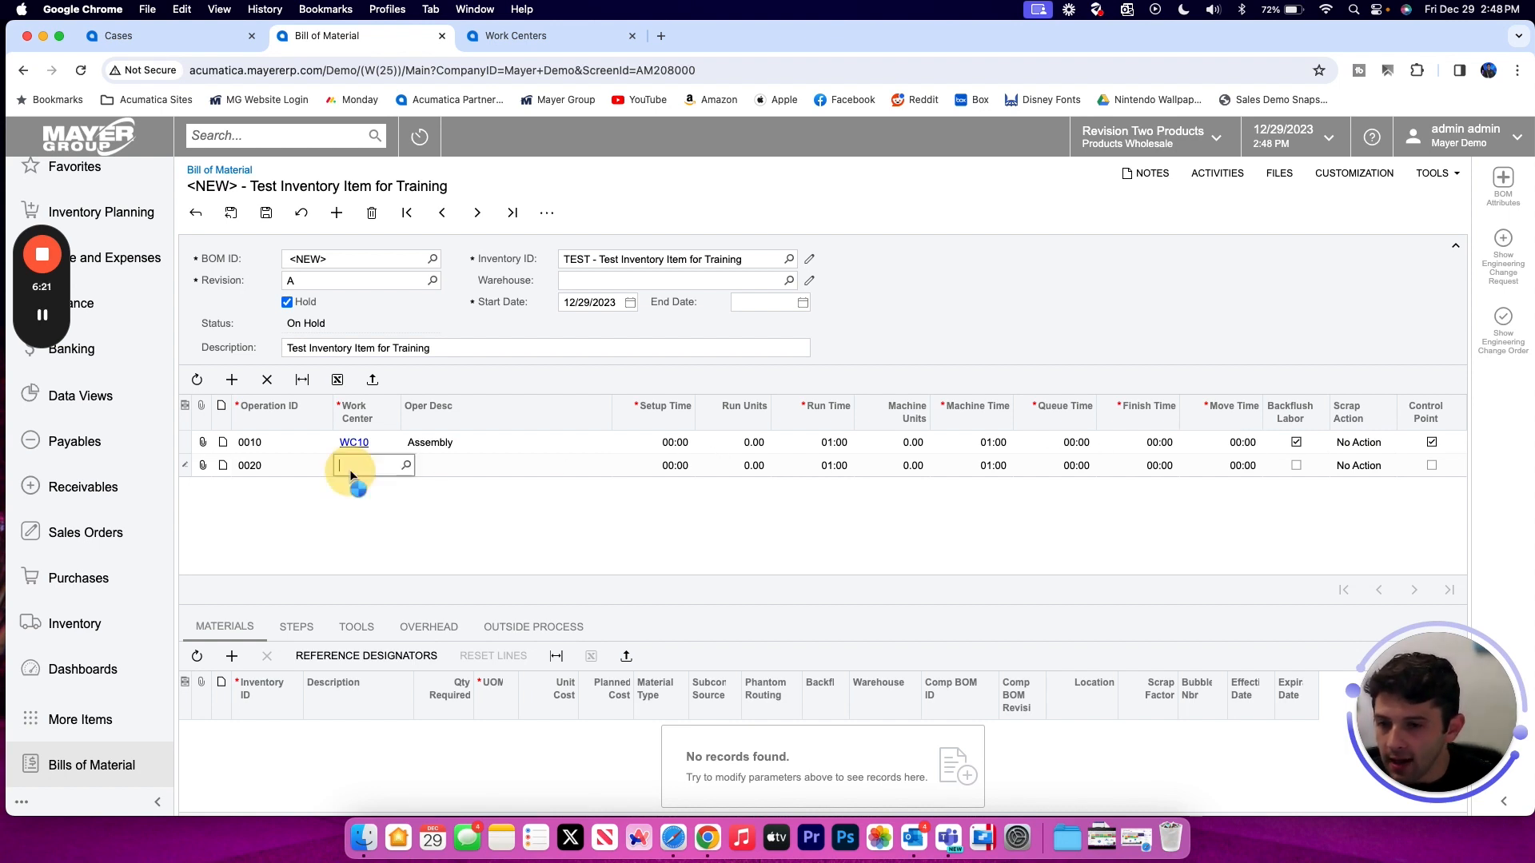
pyautogui.click(407, 467)
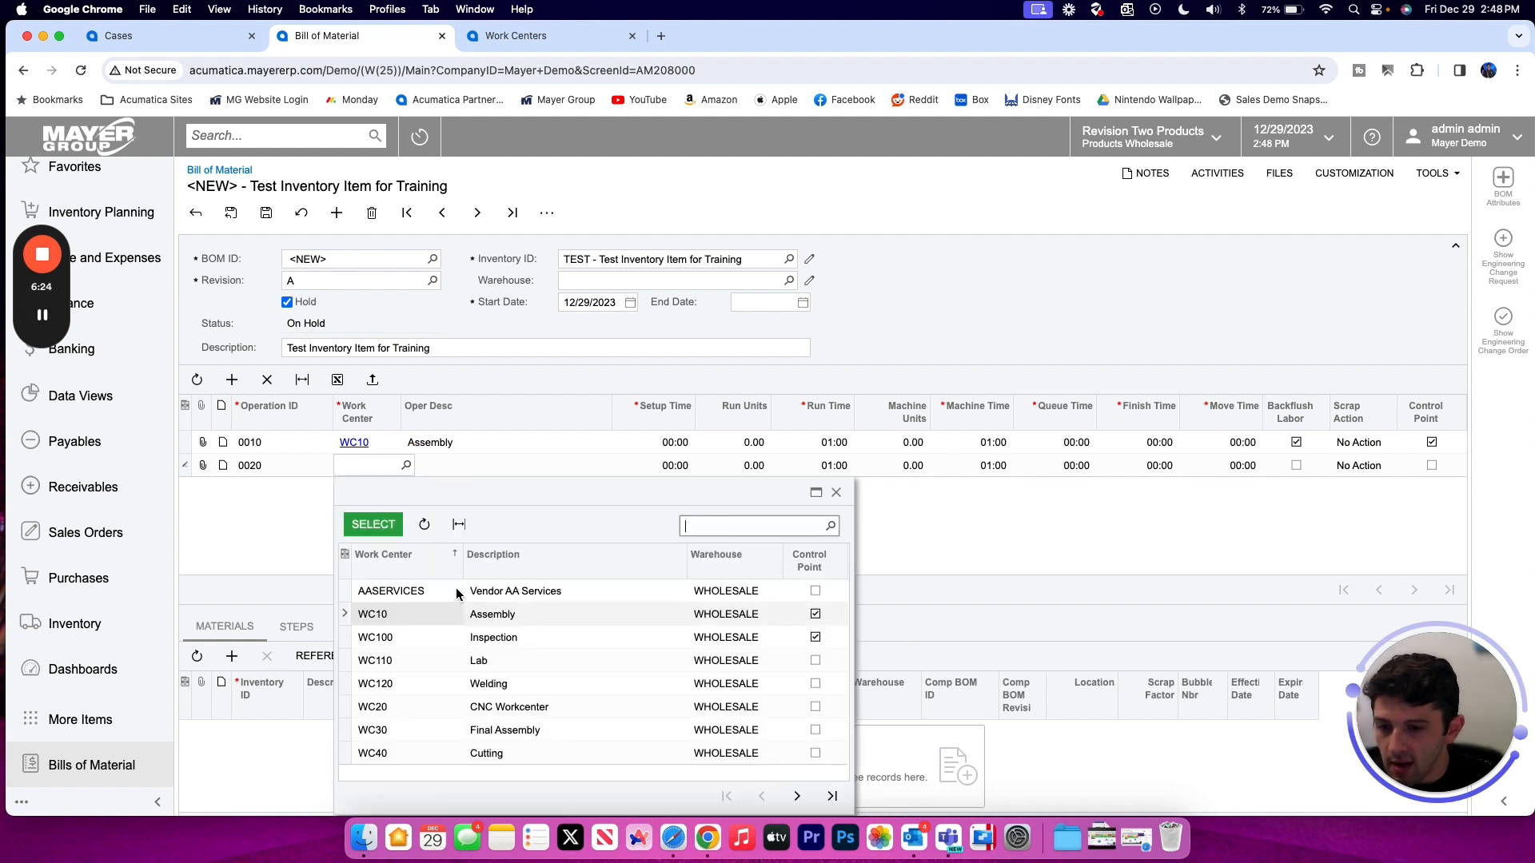
pyautogui.moveTo(506, 488); pyautogui.dragTo(726, 313)
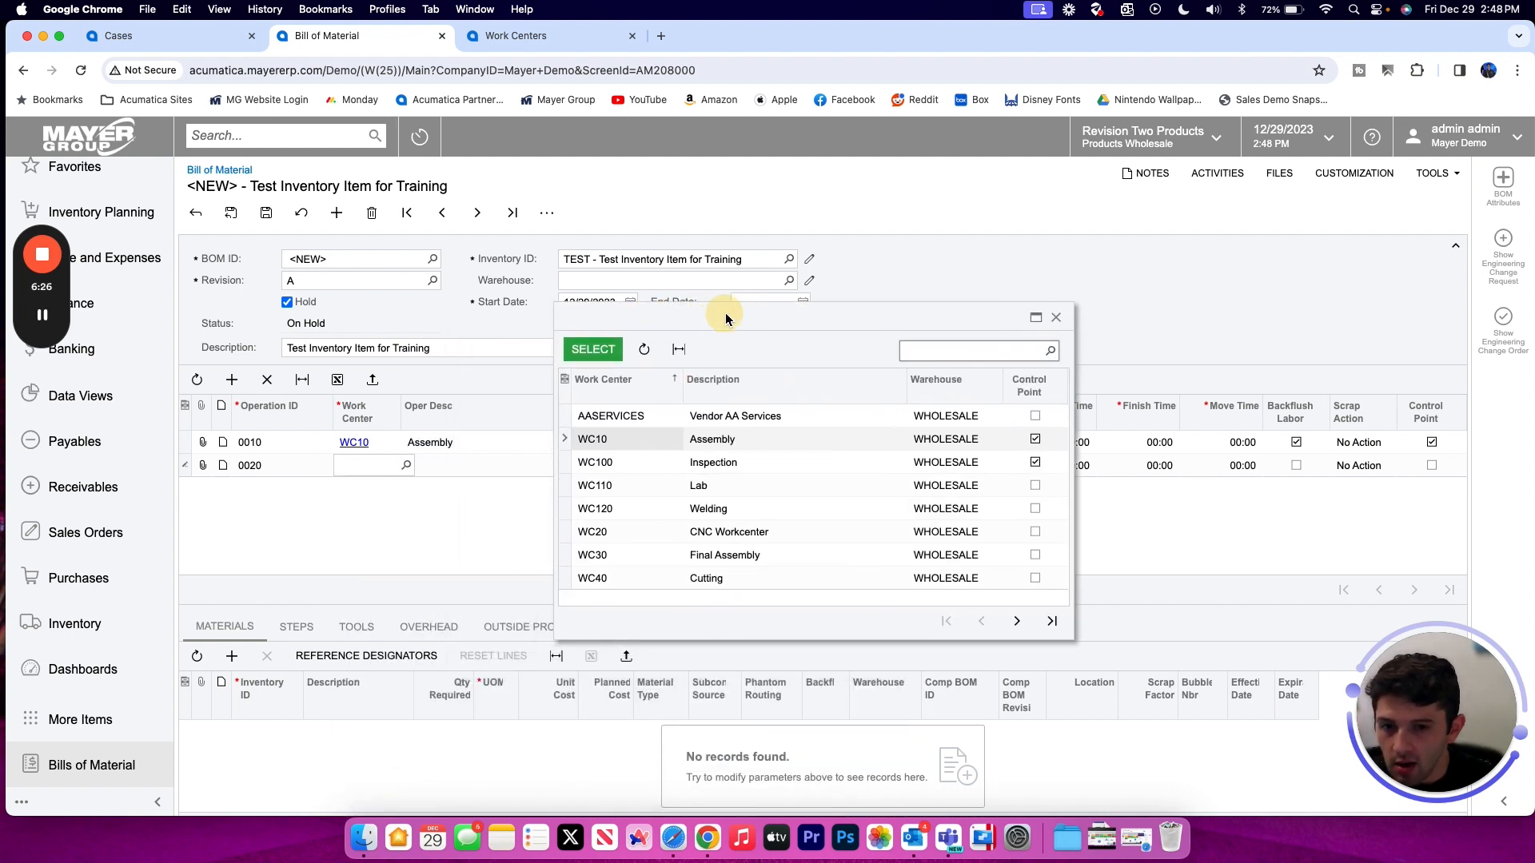
pyautogui.doubleClick(674, 467)
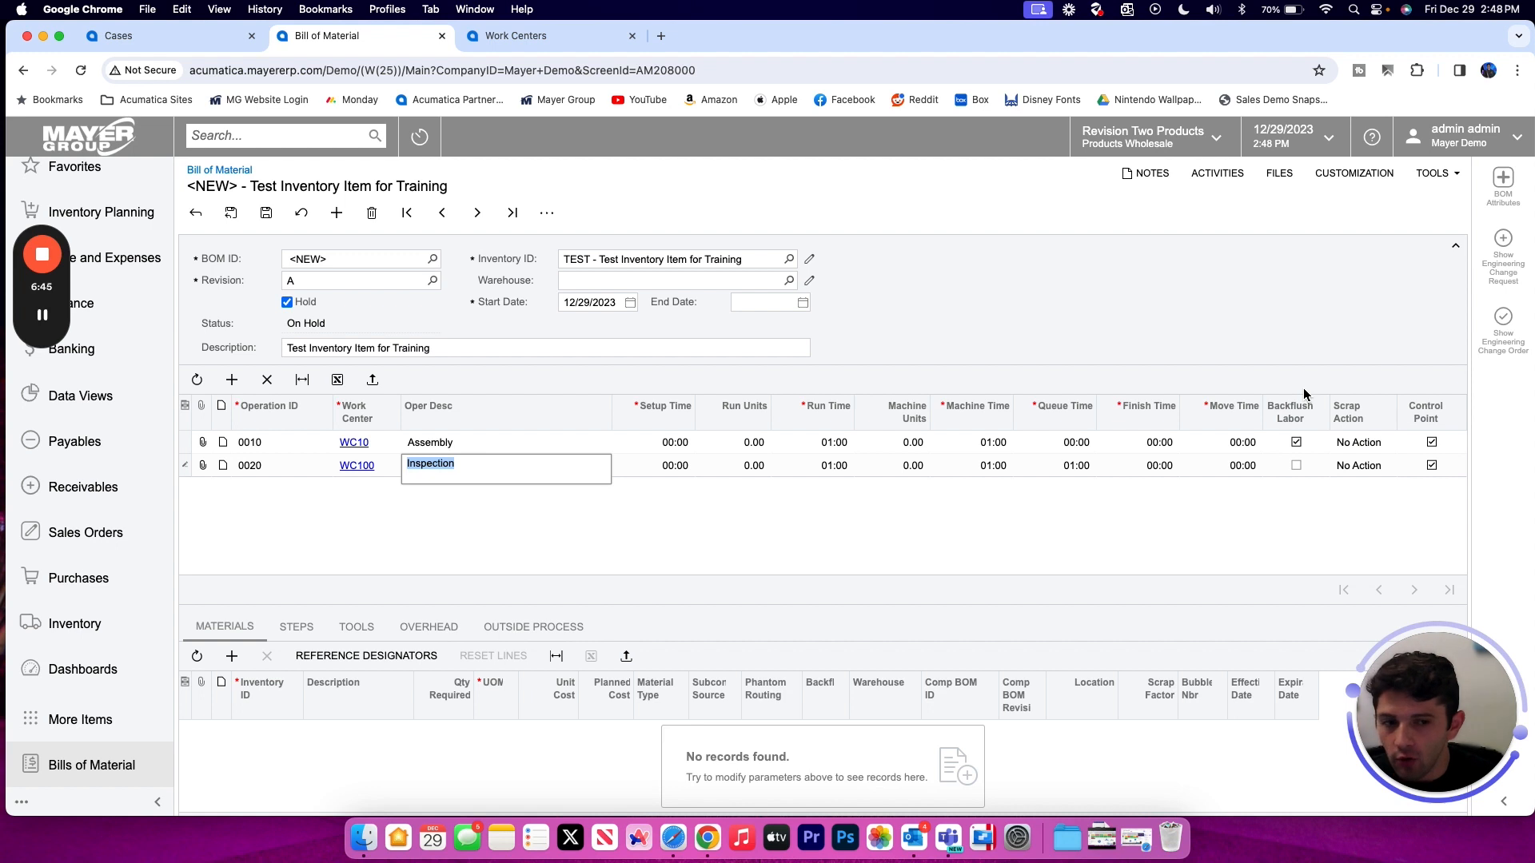
# Check the available scrap actions for operation 0010 and keep No Action.
pyautogui.click(1367, 442)
pyautogui.click(1379, 446)
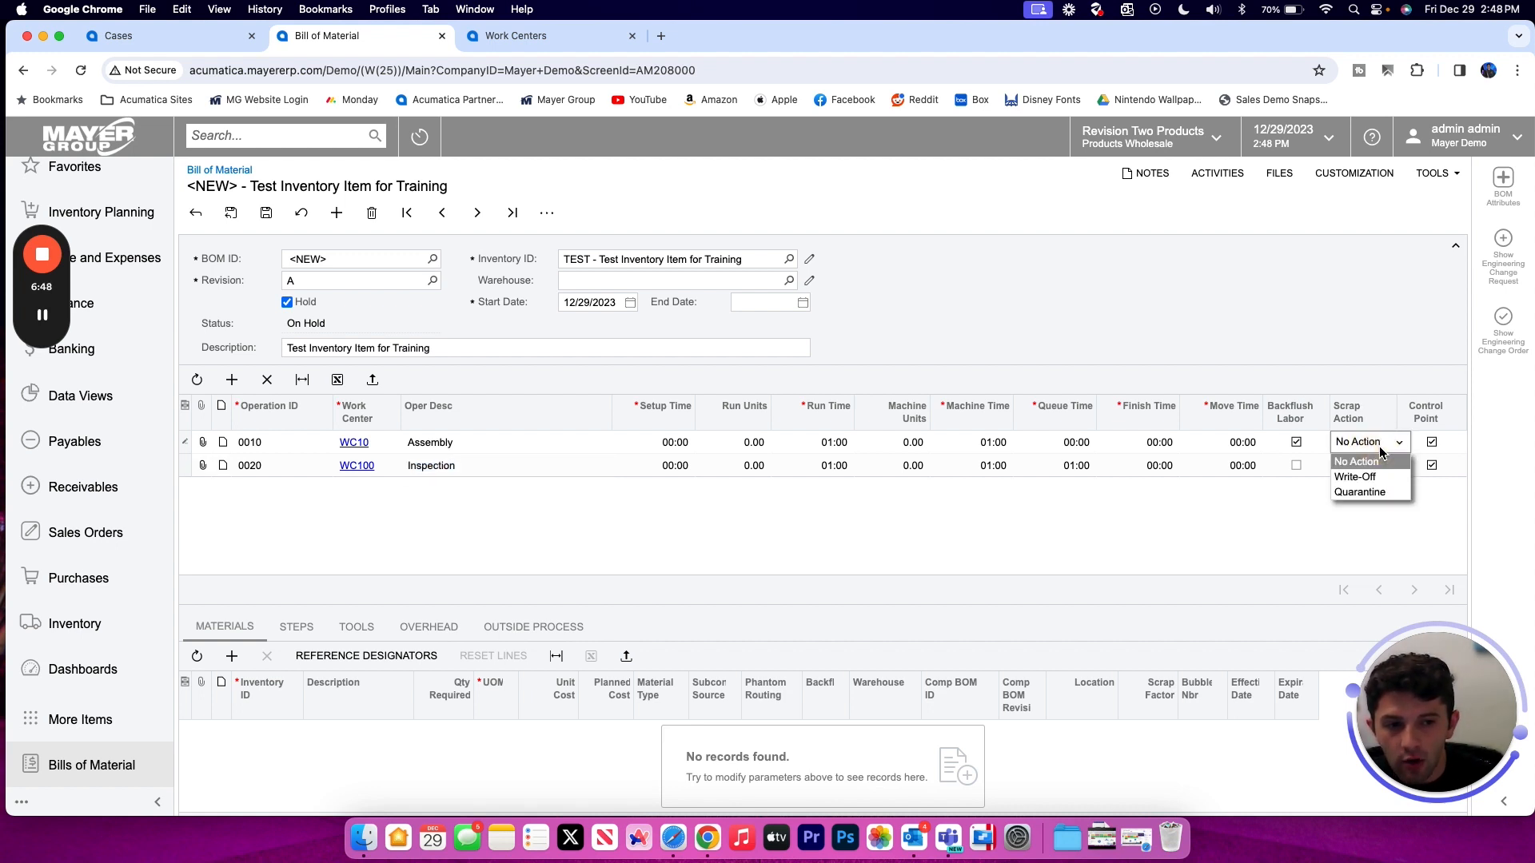
pyautogui.click(1379, 457)
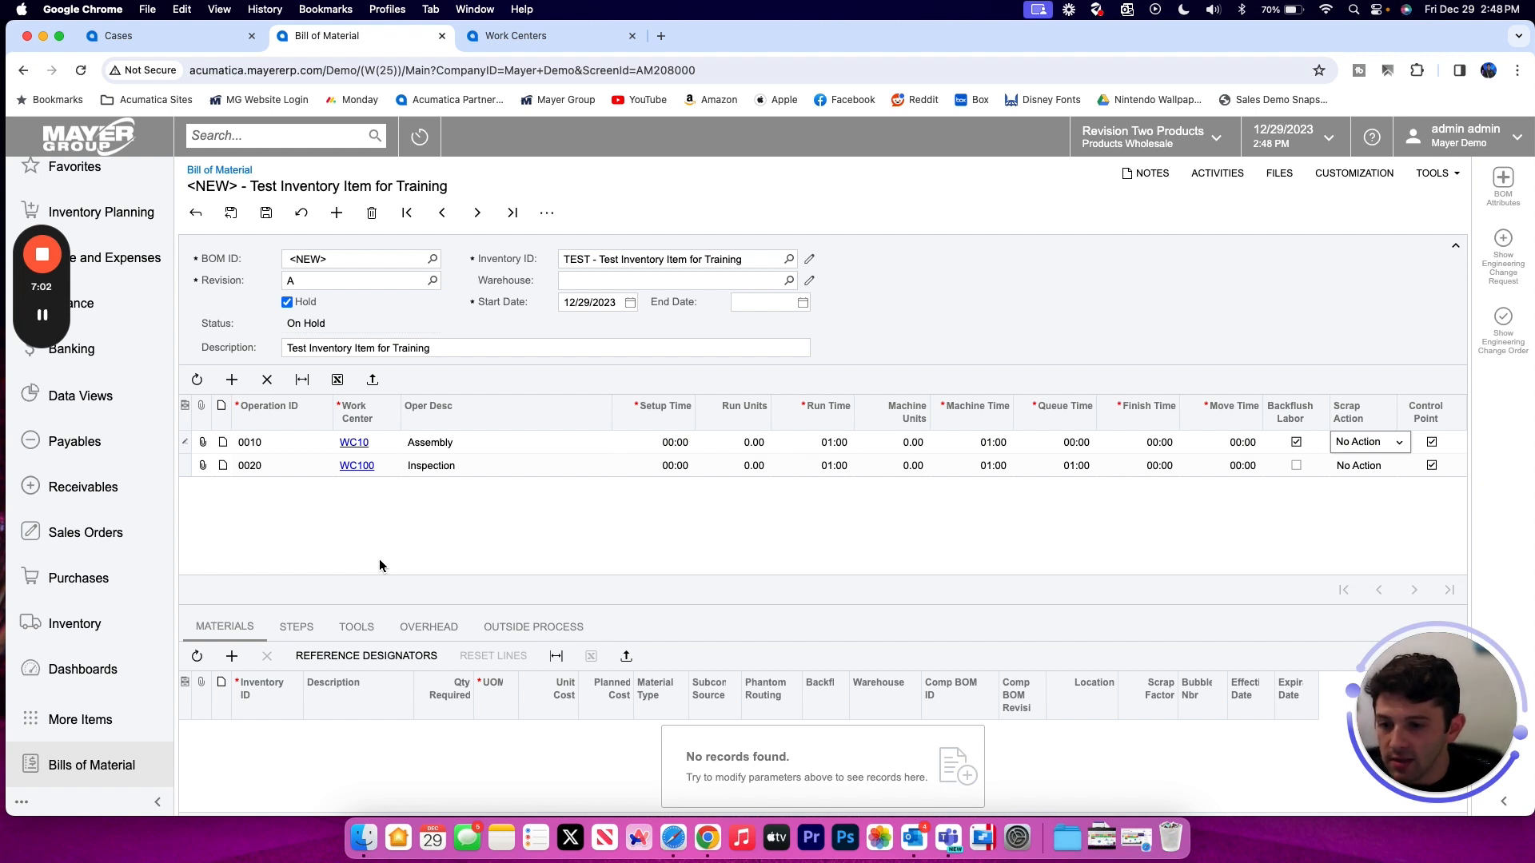
# Switch between operations 0010 and 0020 to check their materials lists, ending on operation 0010.
pyautogui.click(283, 448)
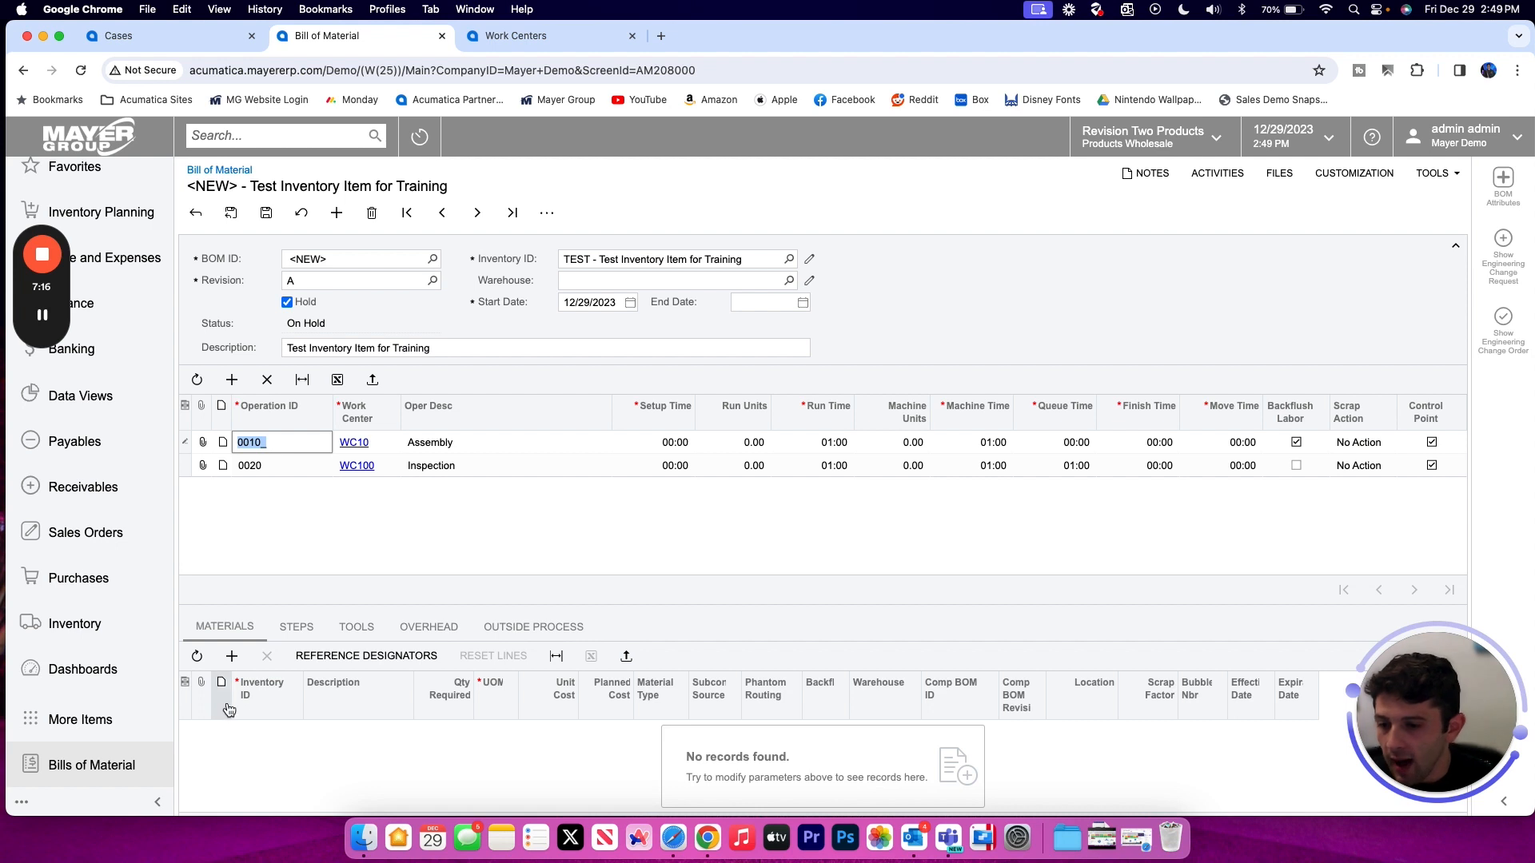
pyautogui.click(293, 464)
pyautogui.click(304, 440)
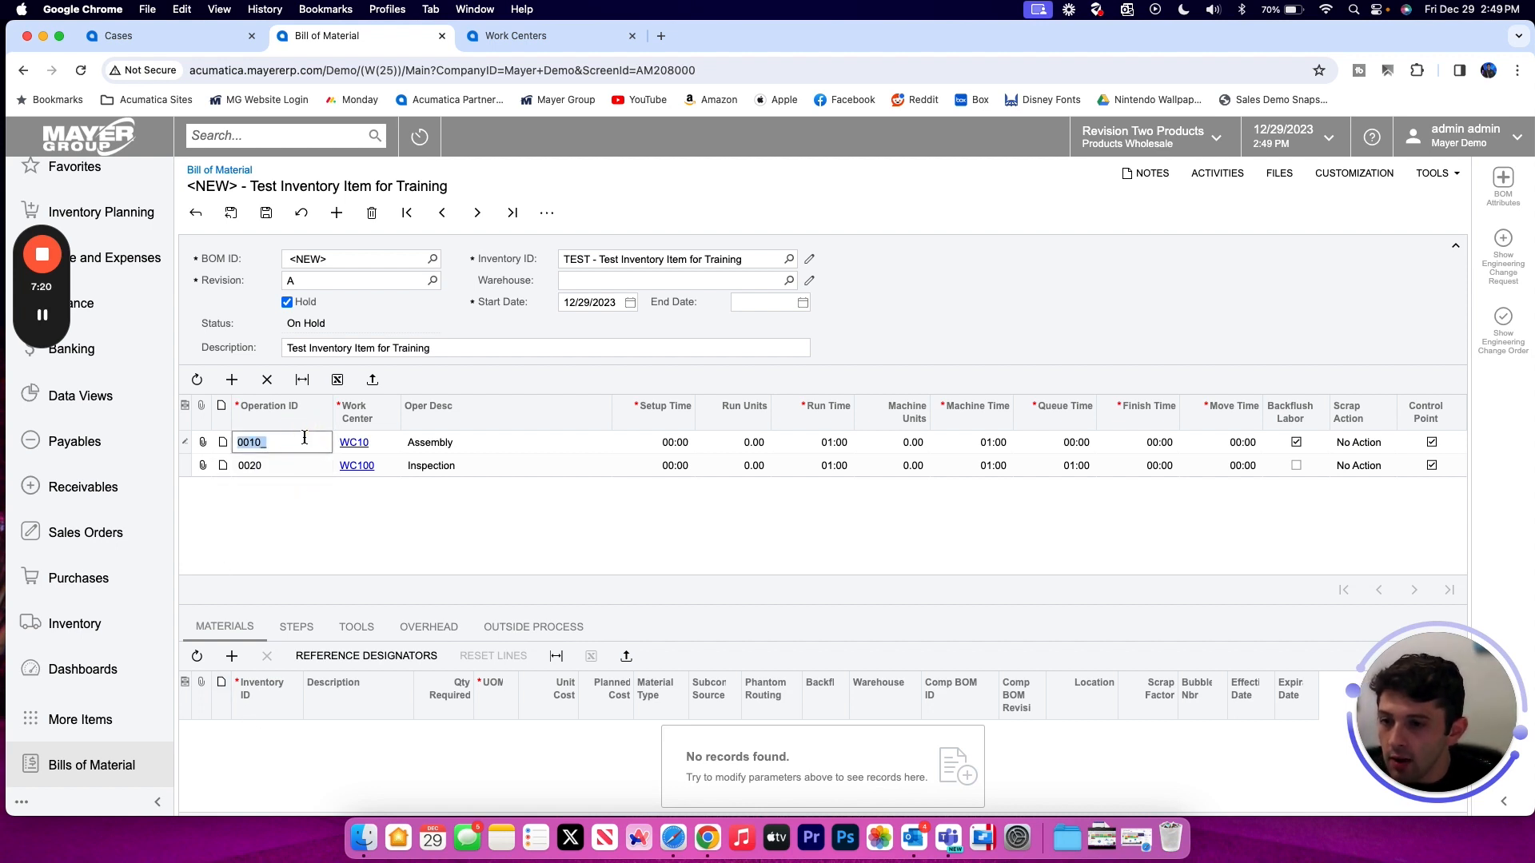
pyautogui.click(308, 466)
pyautogui.click(304, 446)
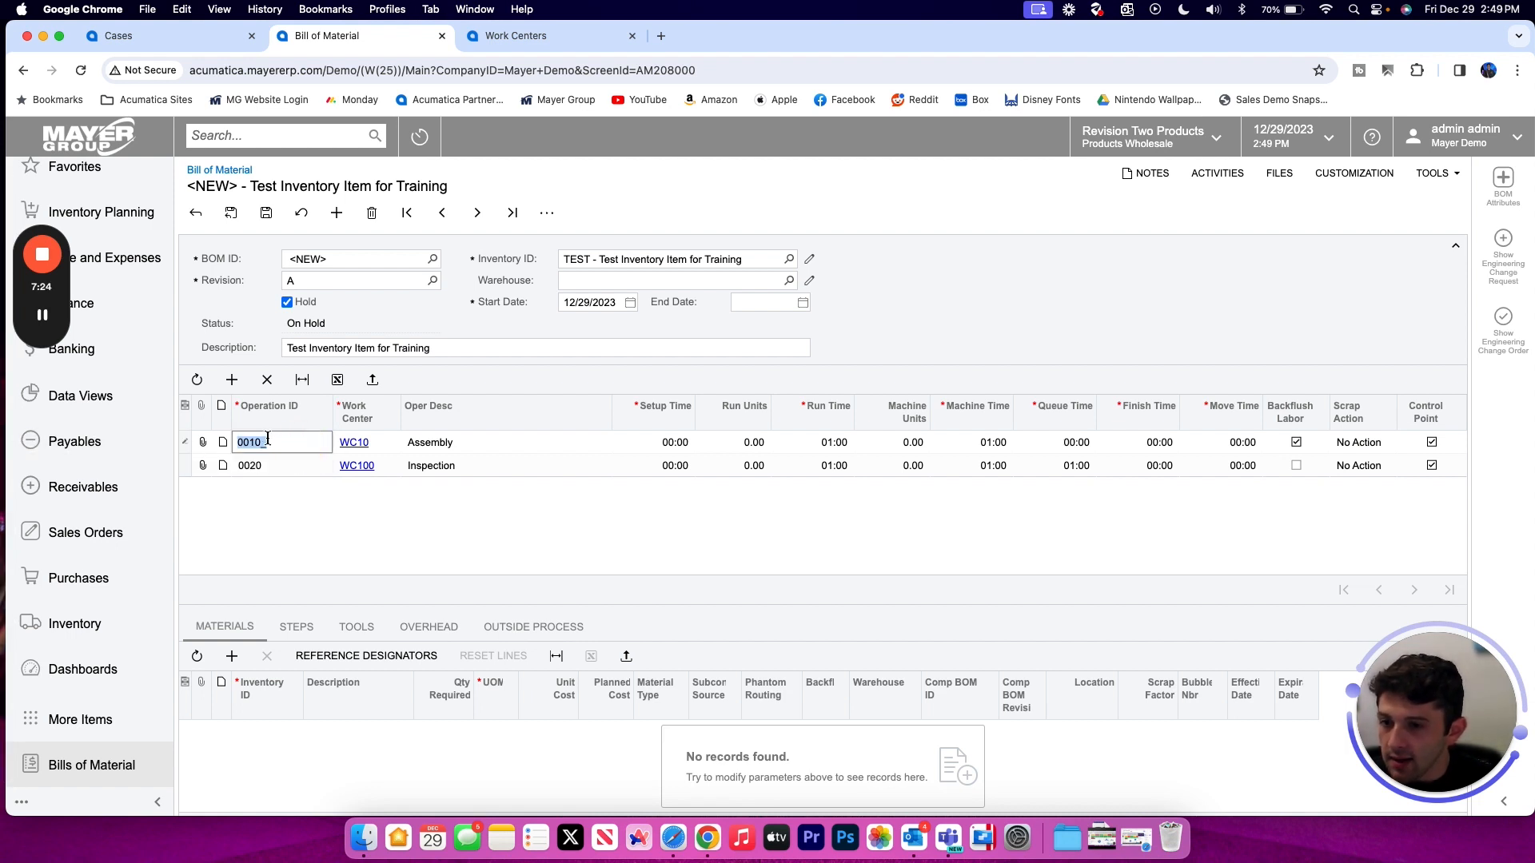
# Add the Acer Laptop Computer (AACOMPUT01) as a material of operation 0010 with a required quantity of 2.
pyautogui.click(232, 656)
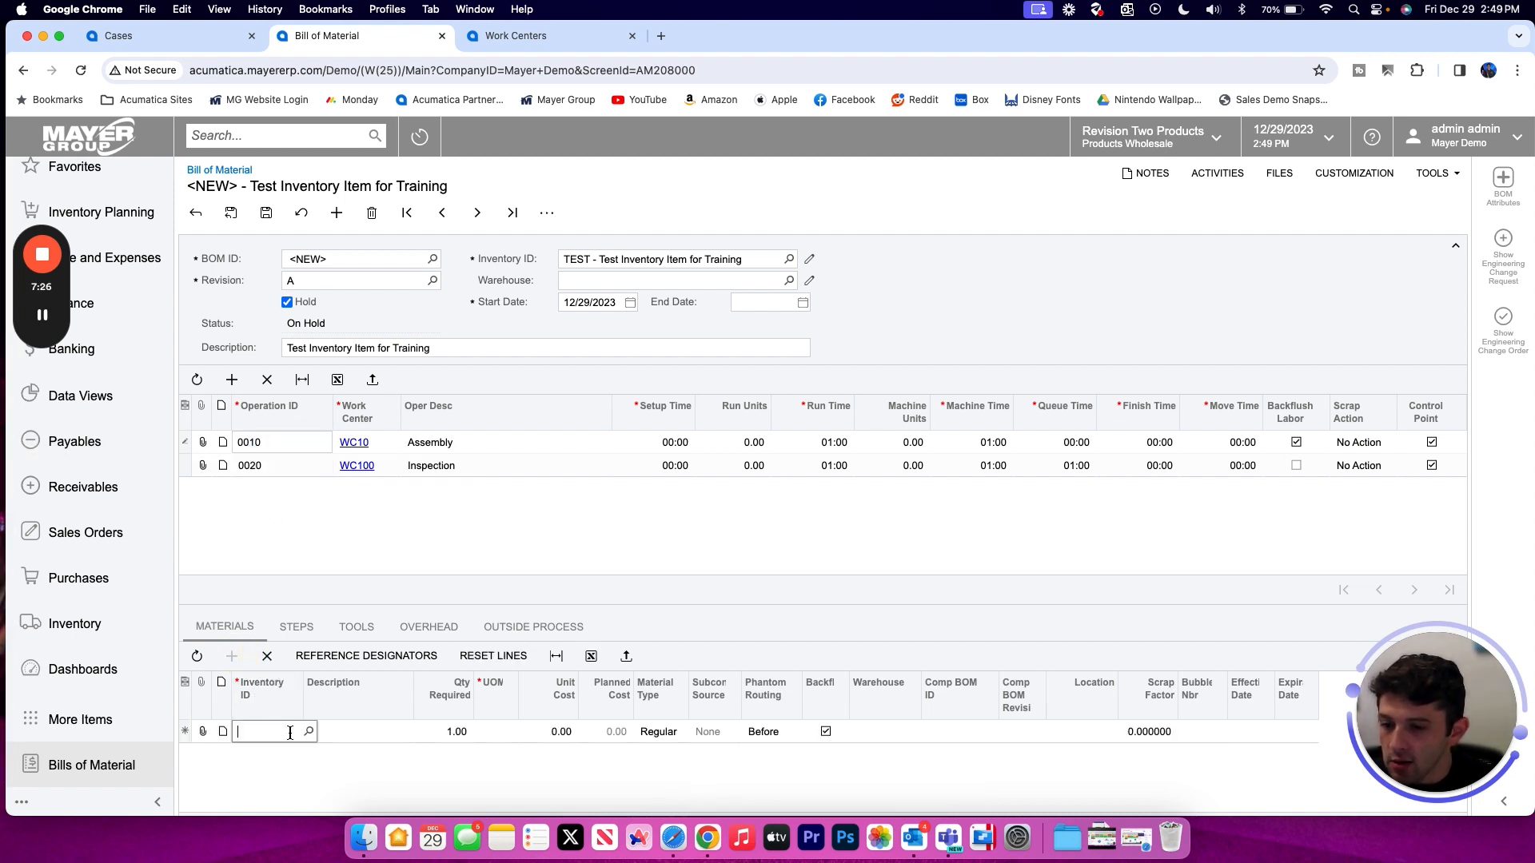
pyautogui.click(308, 731)
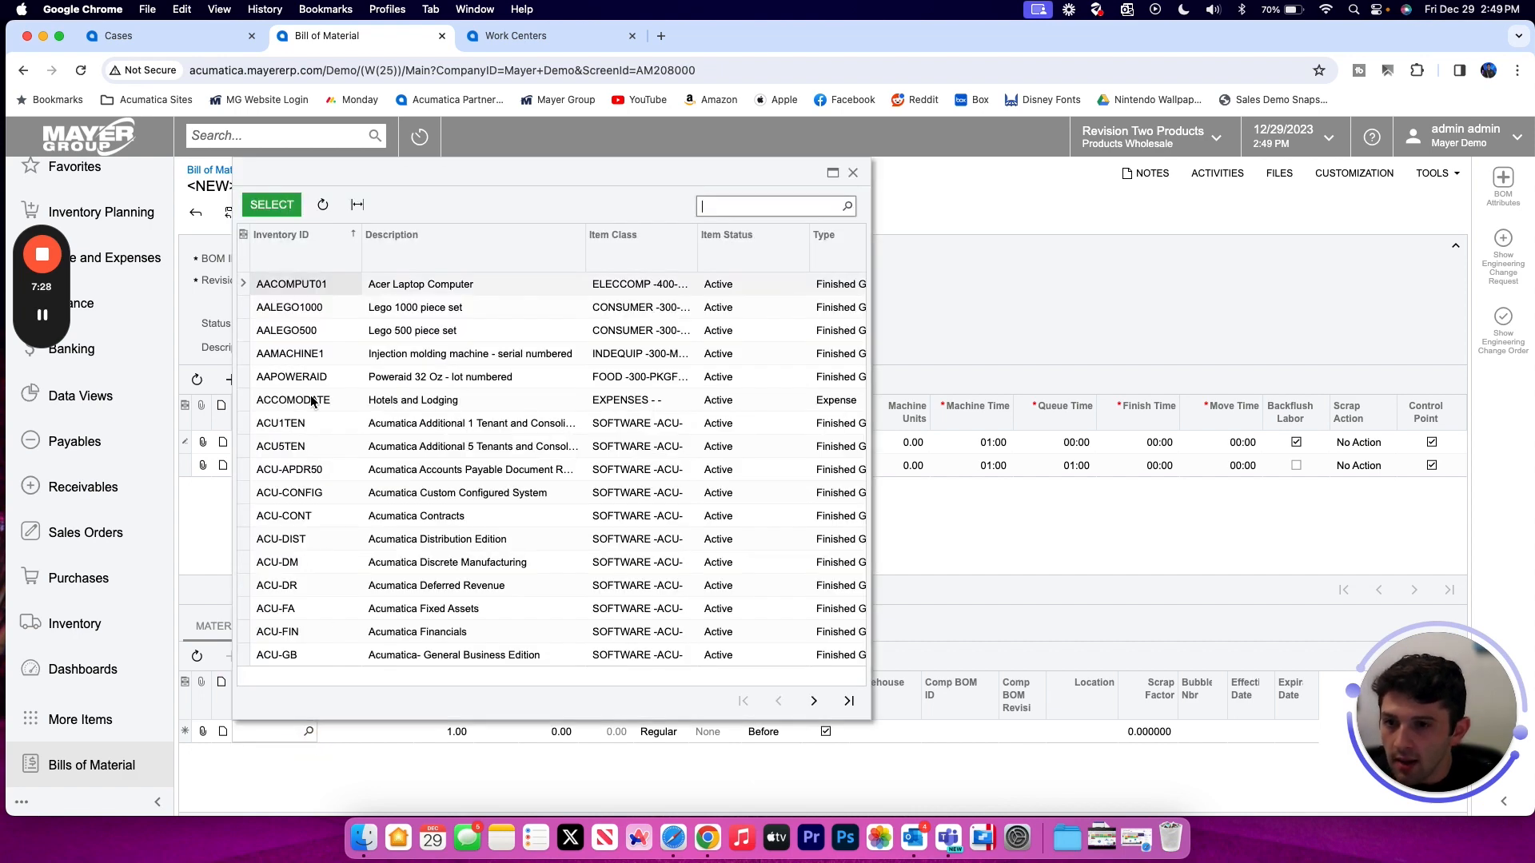
pyautogui.doubleClick(310, 281)
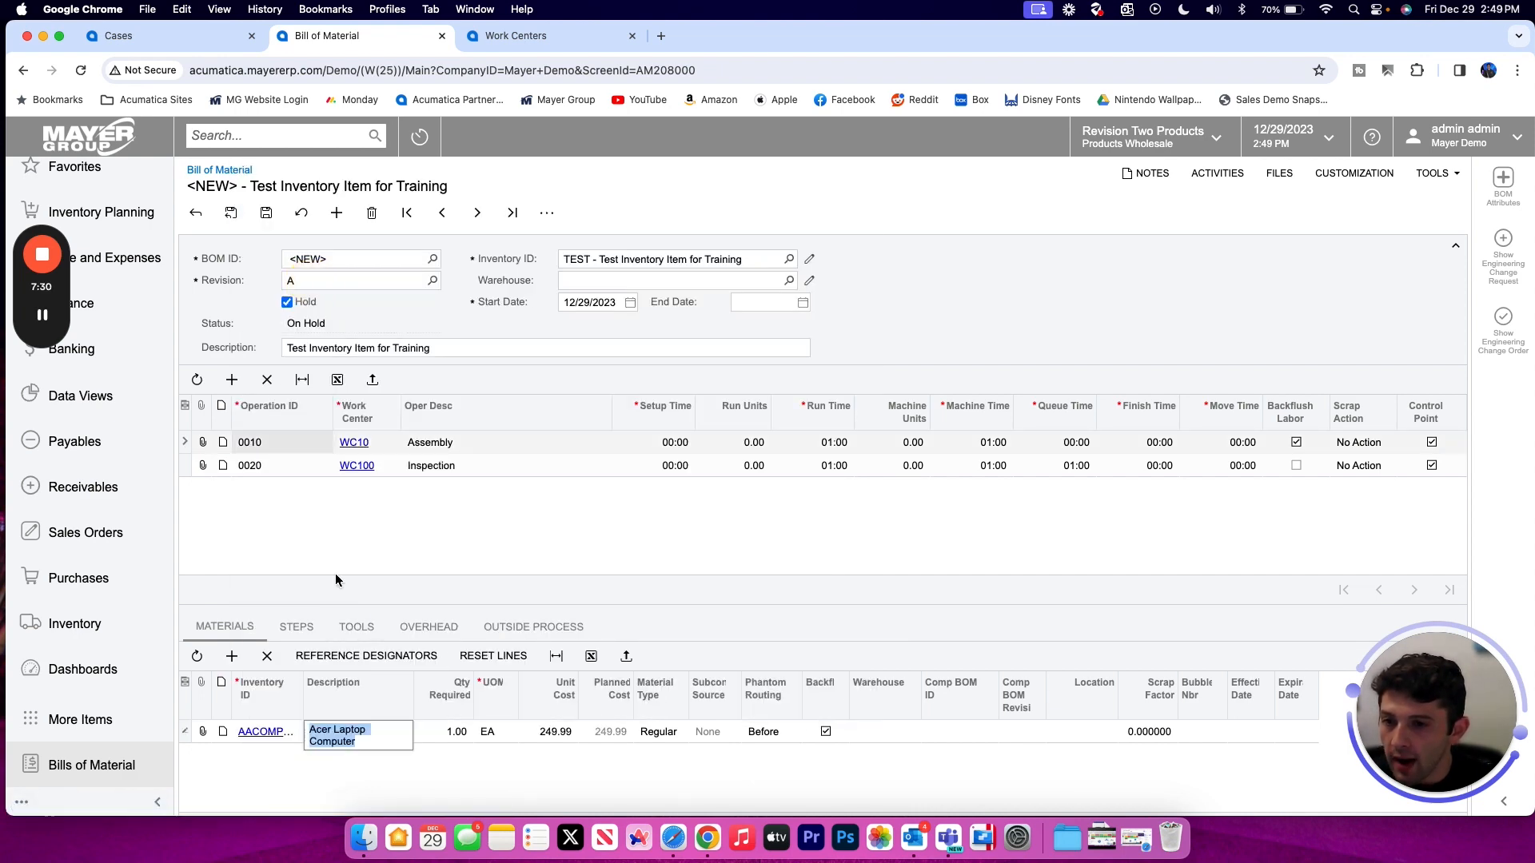
pyautogui.click(446, 733)
pyautogui.write('2')
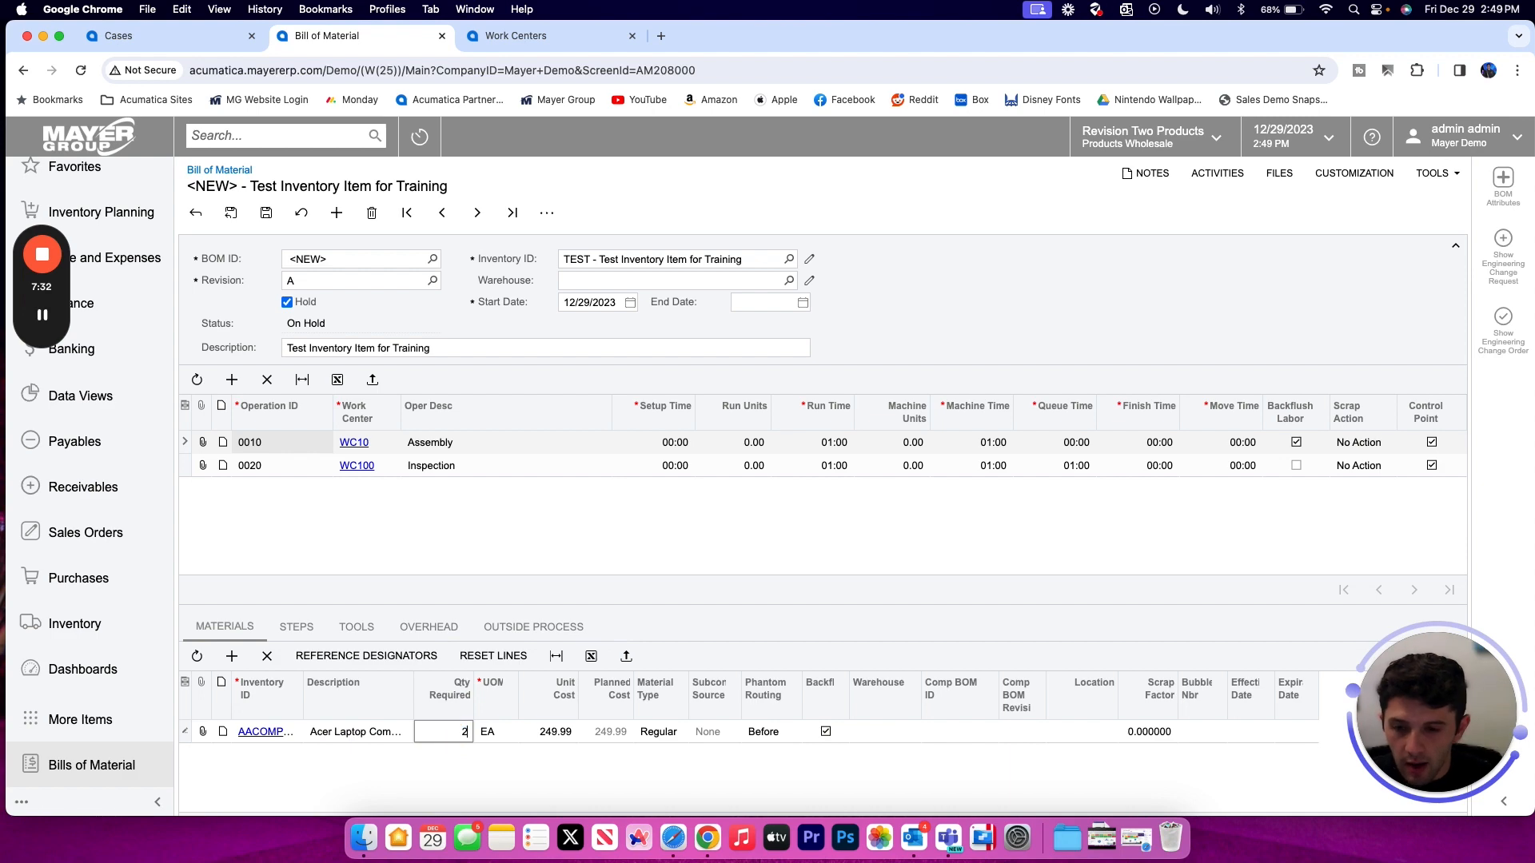
# Add the Lego 1000 piece set (AALEGO1000) as a second material of operation 0010 and widen the Backflush column of the materials list.
pyautogui.click(232, 655)
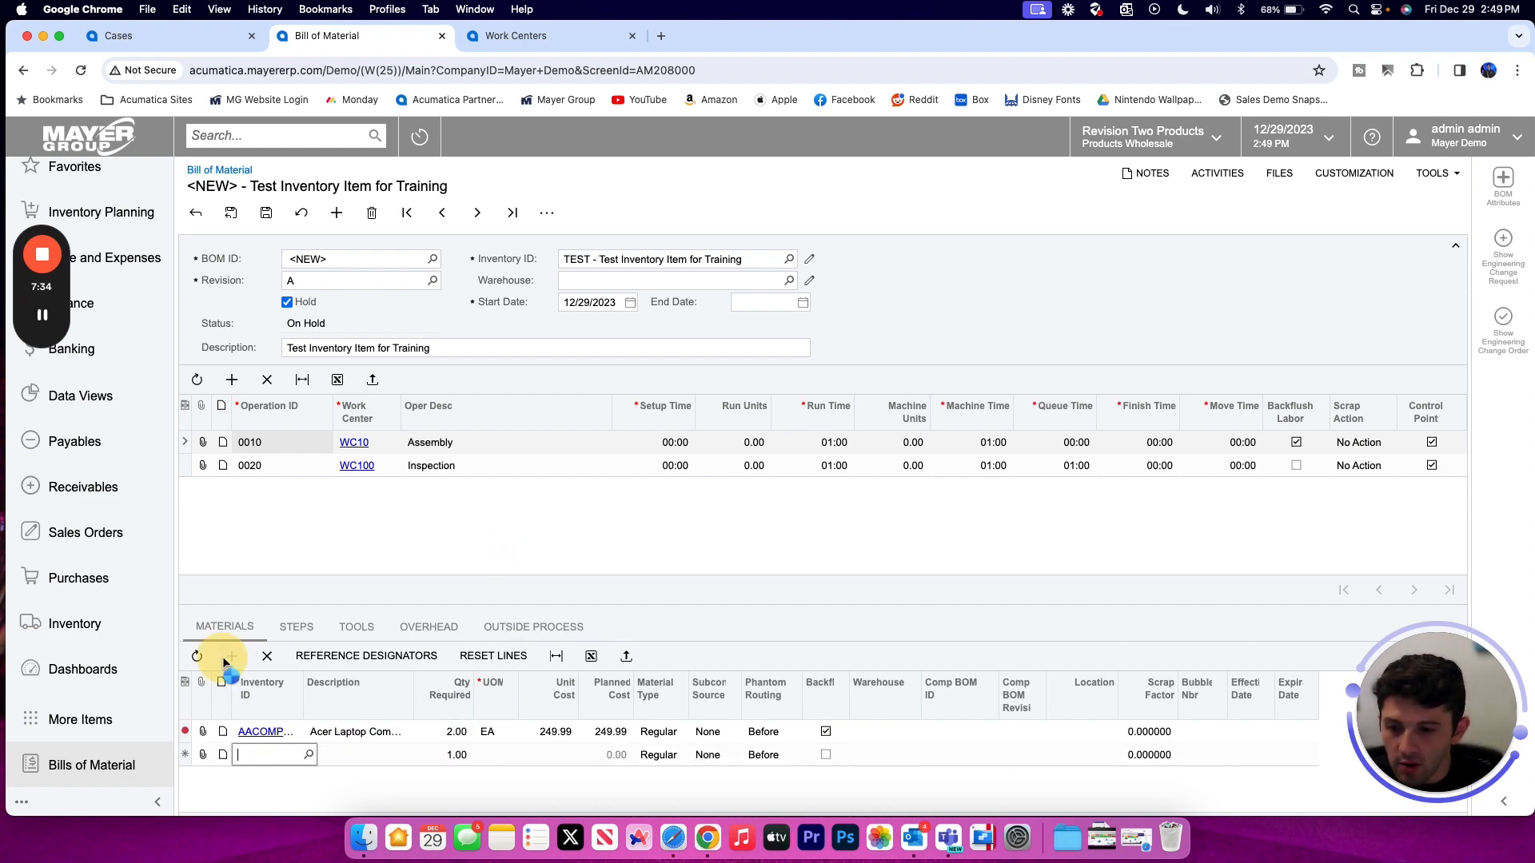
pyautogui.click(308, 755)
pyautogui.doubleClick(264, 334)
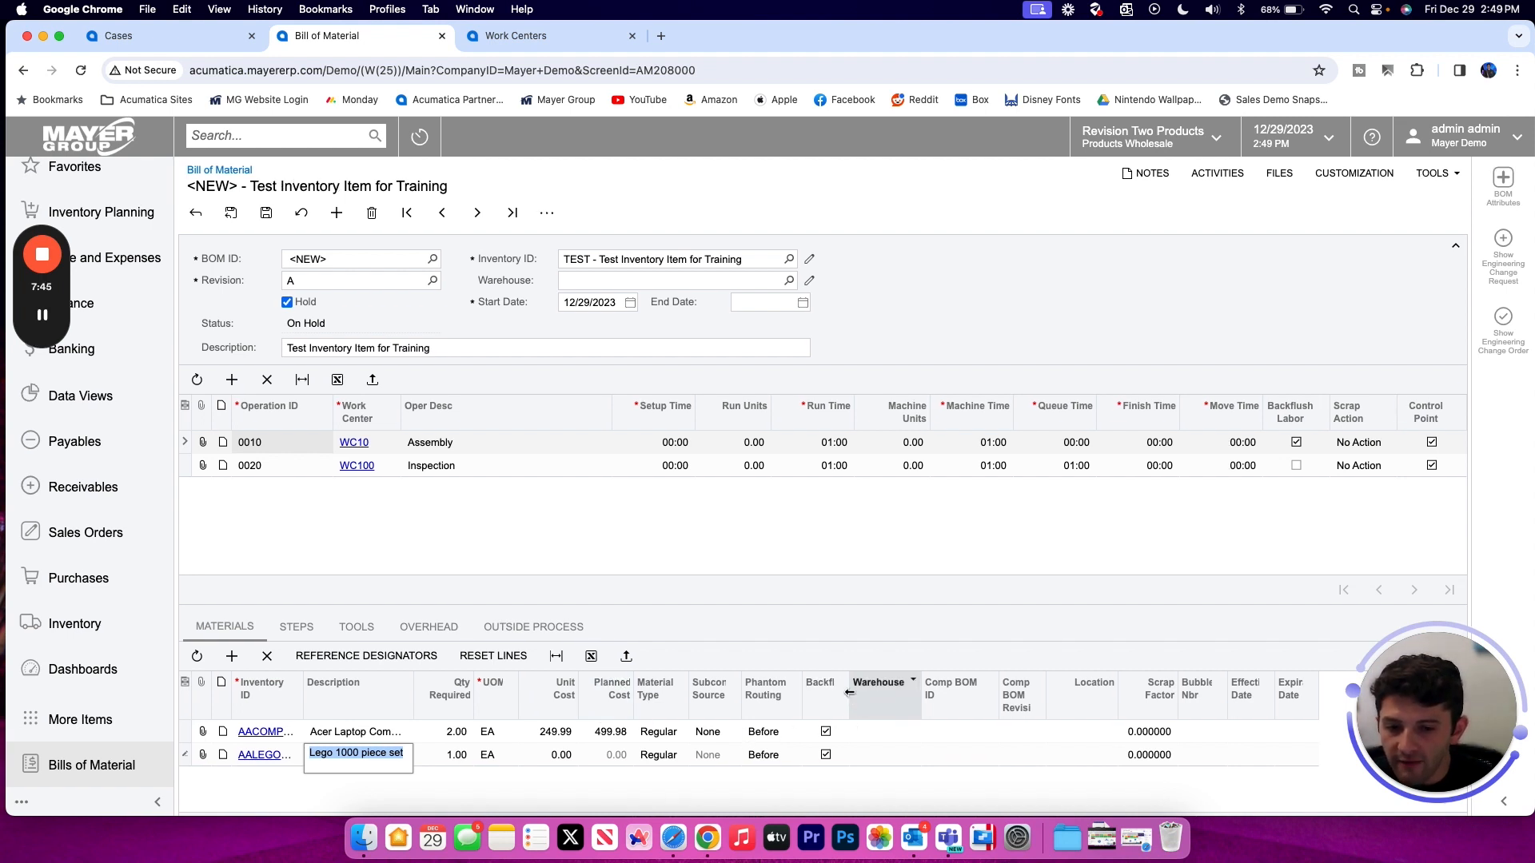
pyautogui.moveTo(848, 698); pyautogui.dragTo(909, 695)
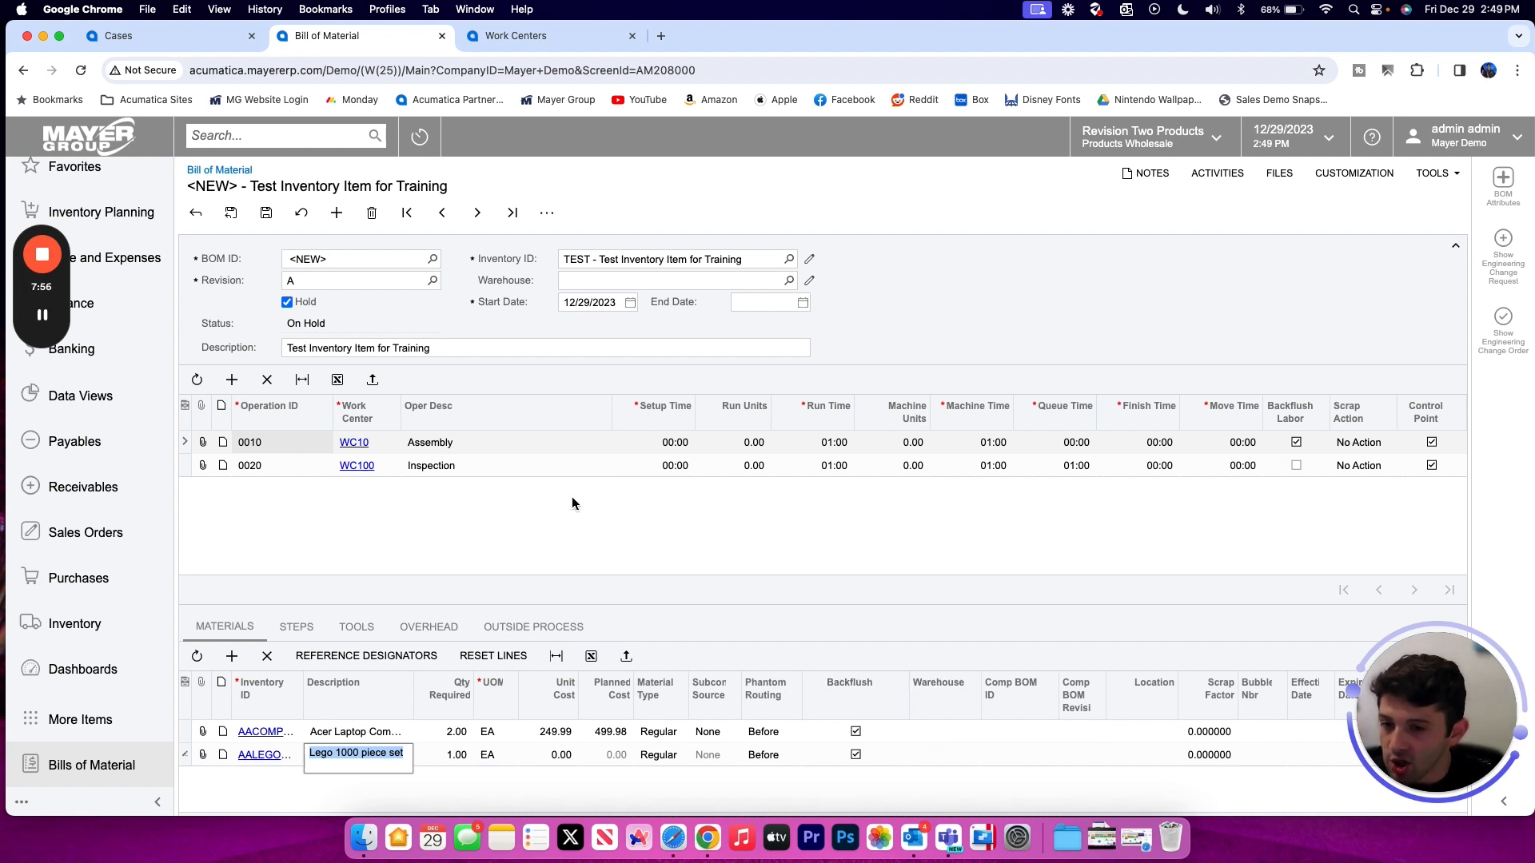
# Add Acumatica Contracts (ACU-CONT) as a material of operation 0020 with a required quantity of 3.
pyautogui.click(271, 465)
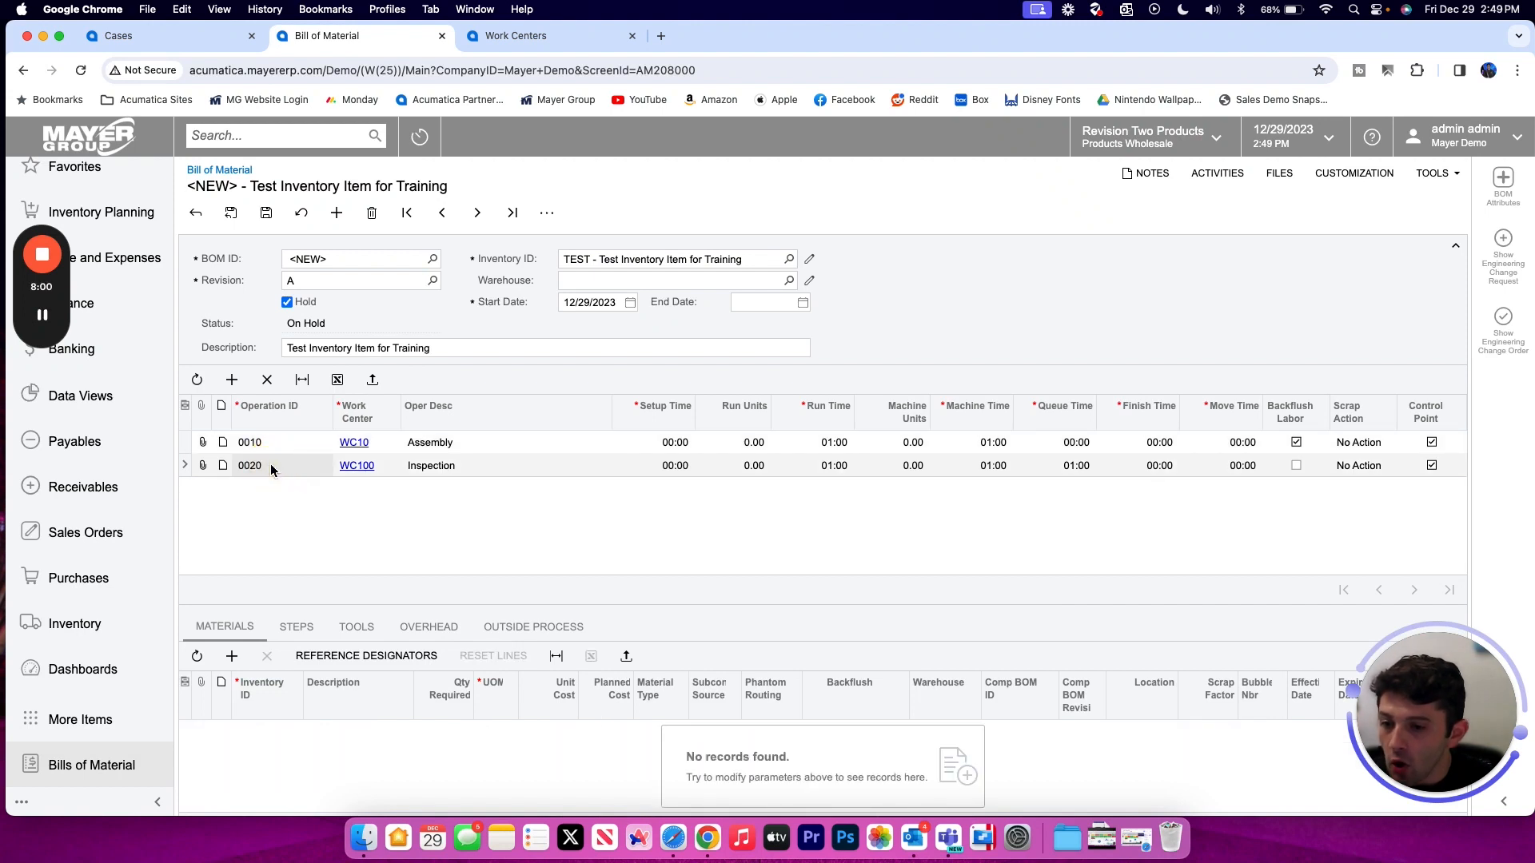
pyautogui.click(232, 656)
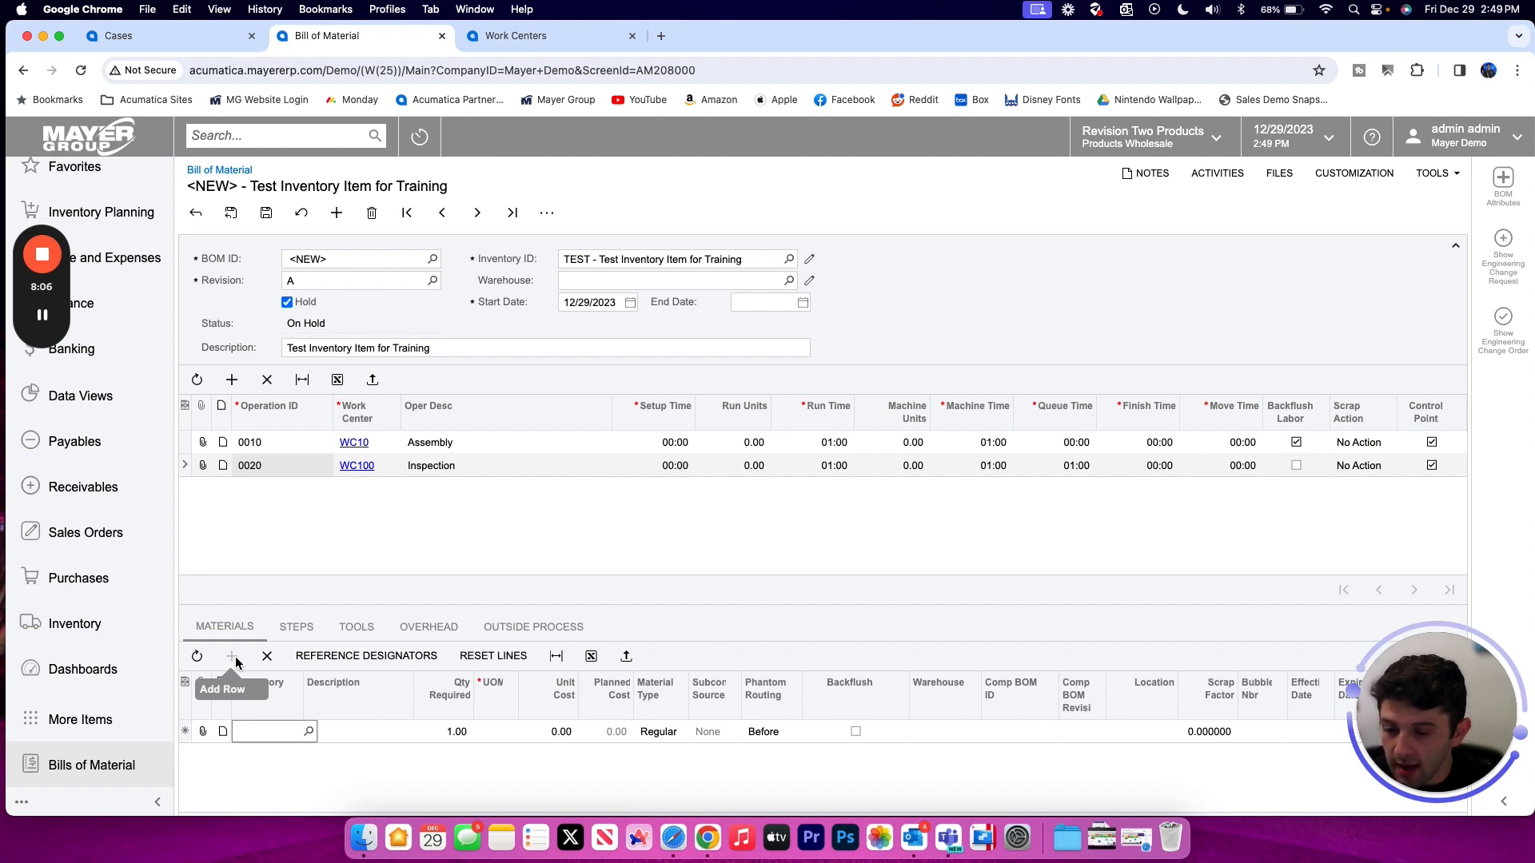
pyautogui.click(309, 731)
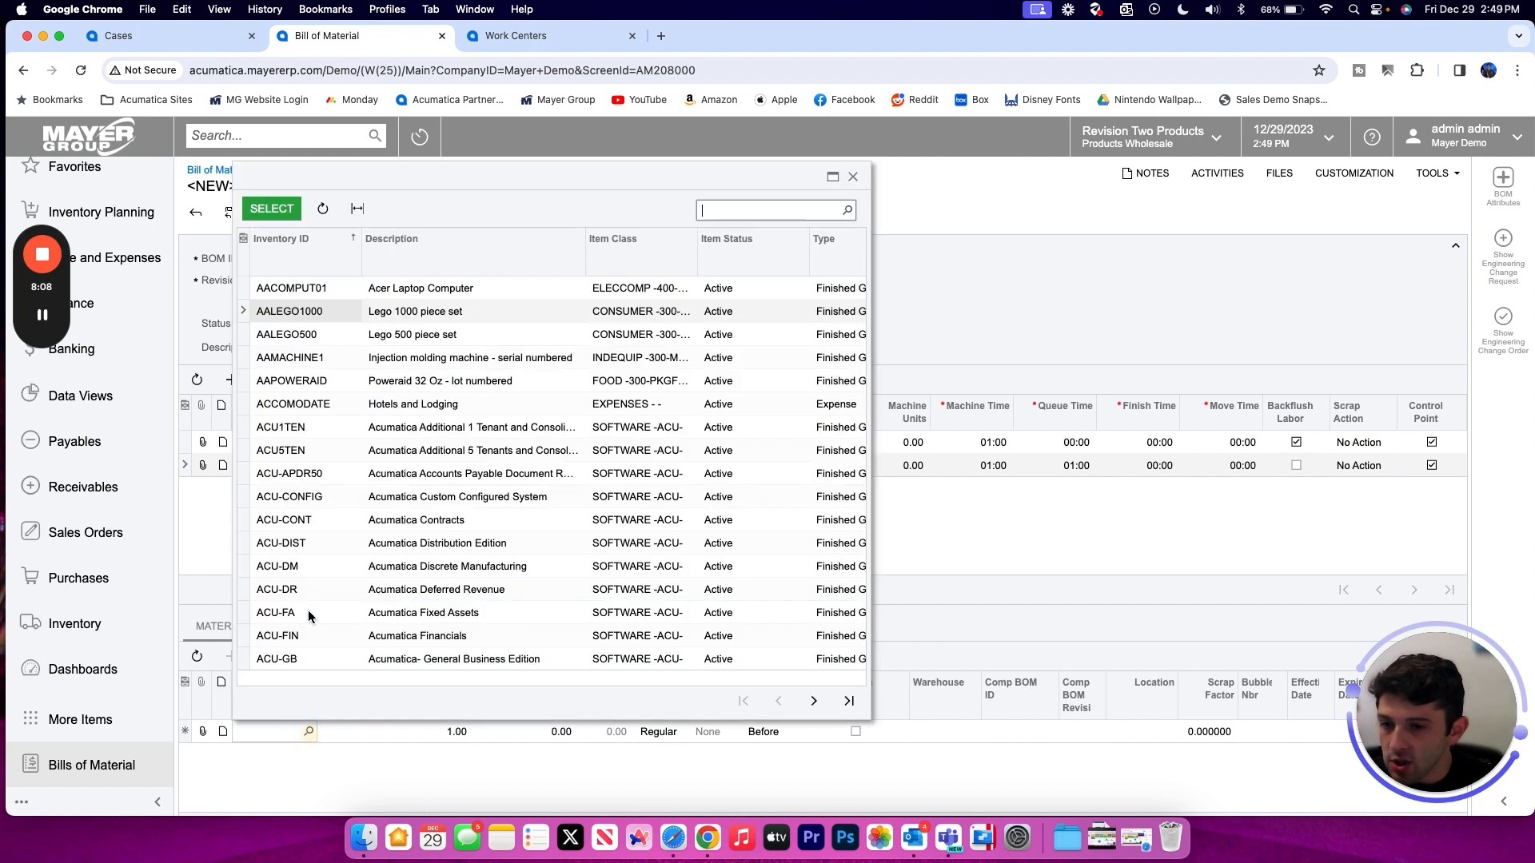
pyautogui.doubleClick(330, 520)
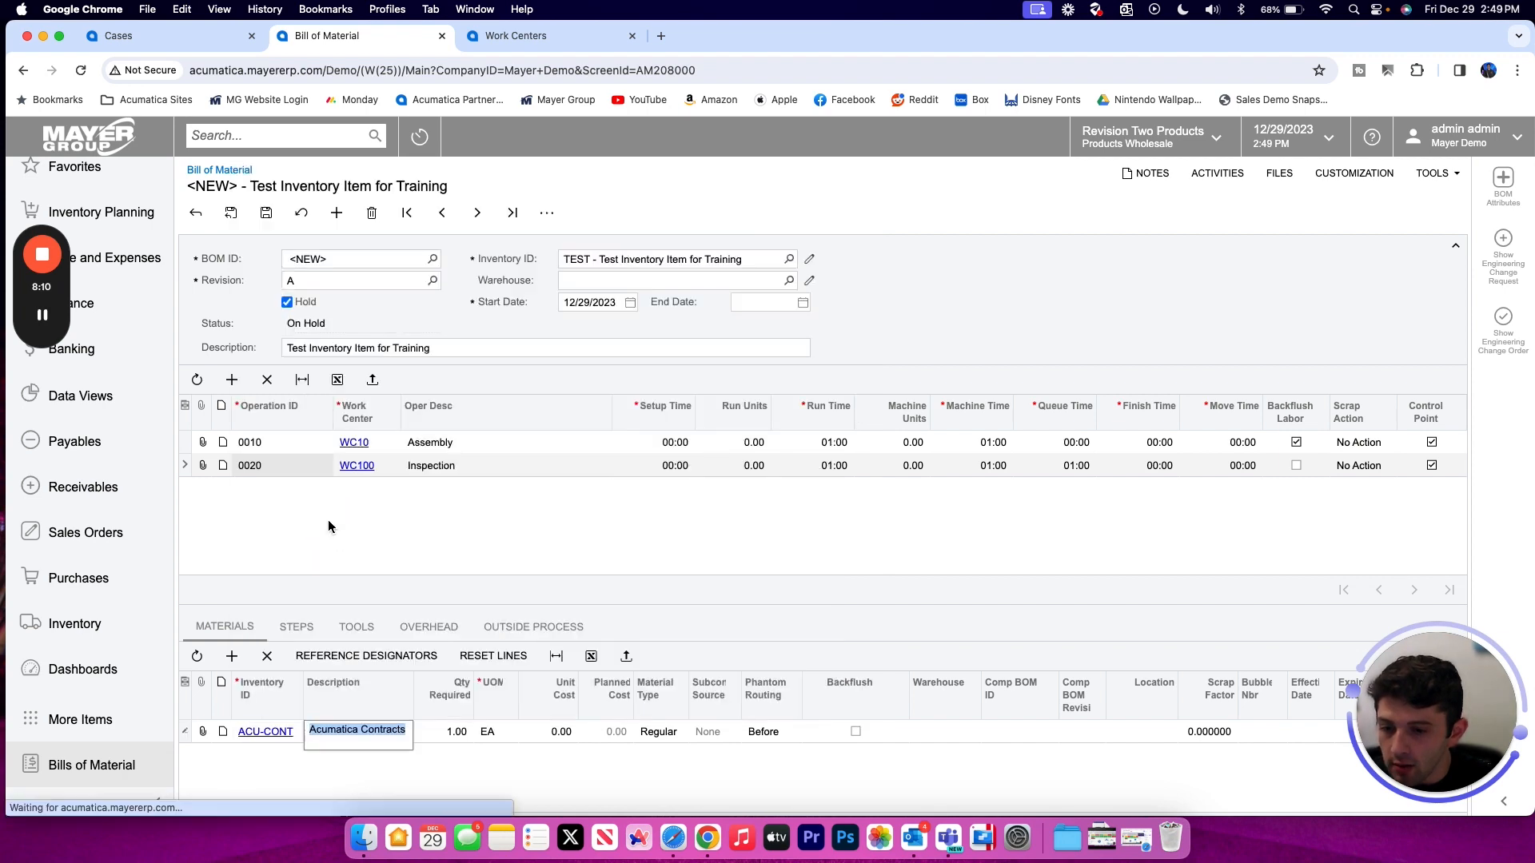
pyautogui.click(407, 729)
pyautogui.click(443, 733)
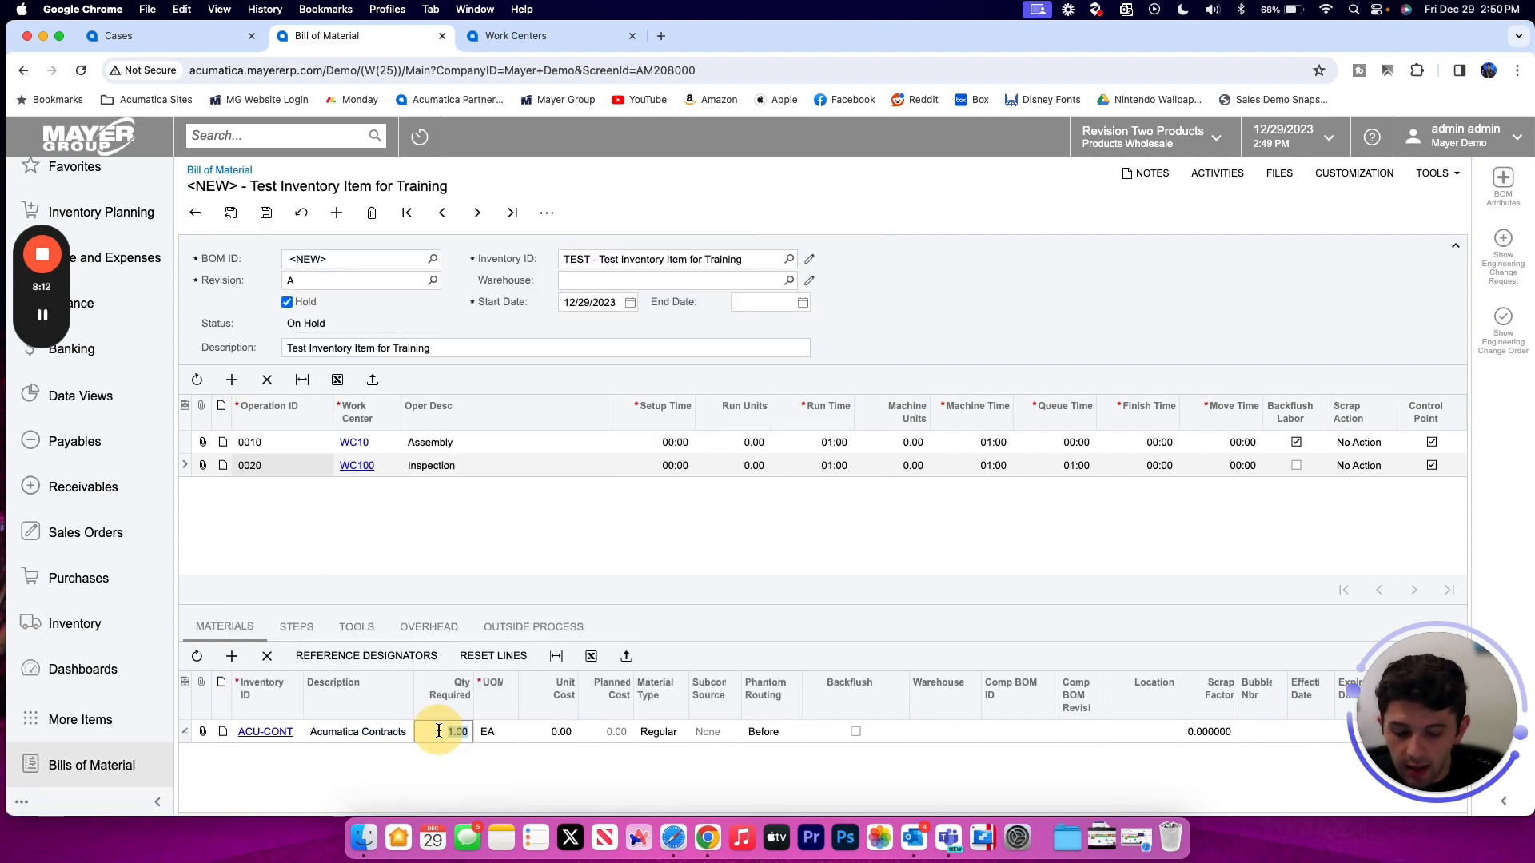
pyautogui.write('3')
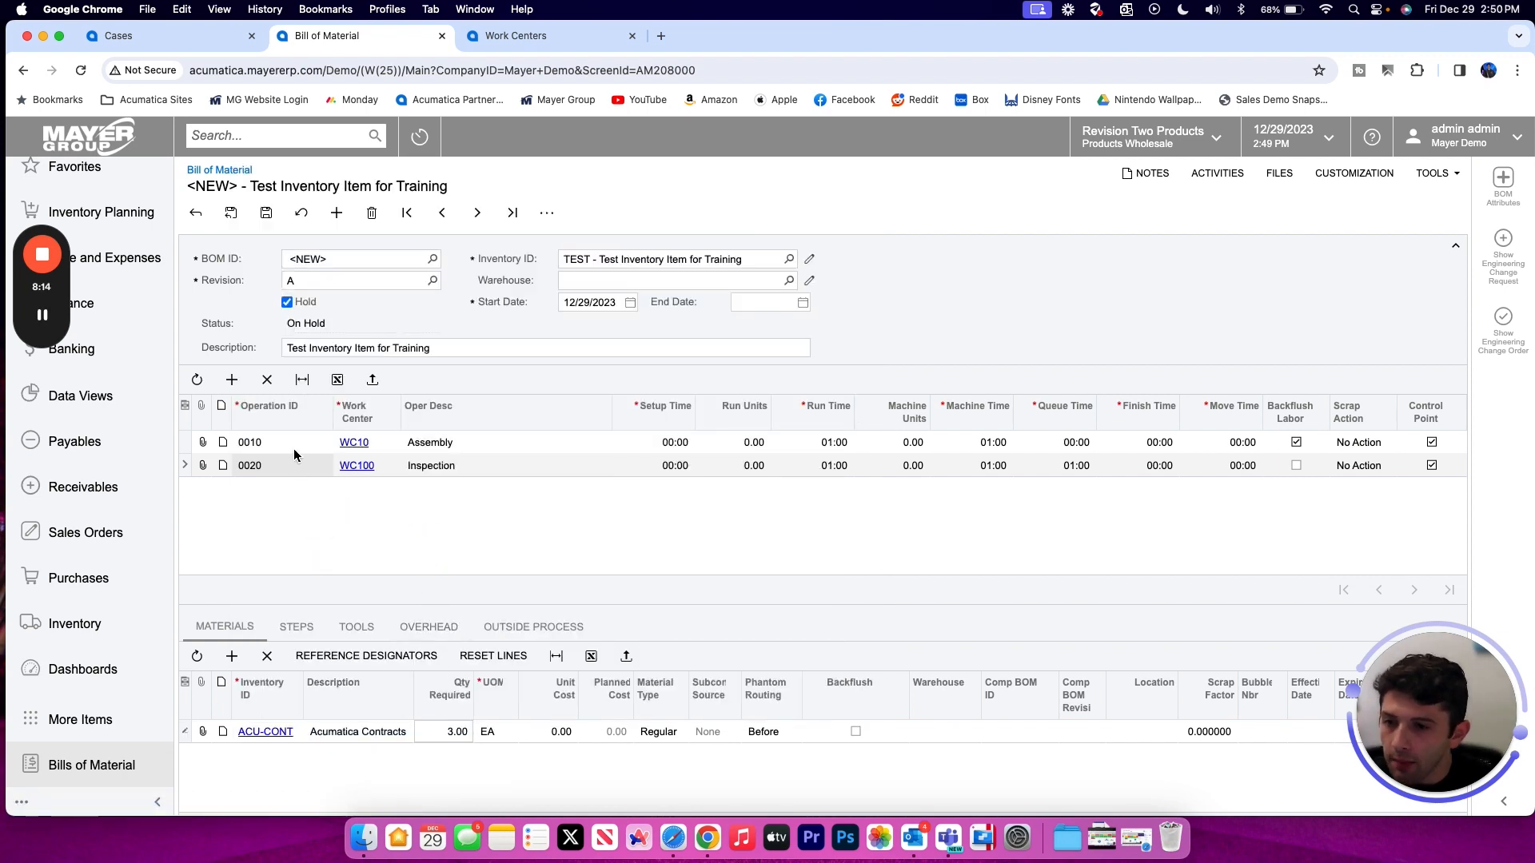
# Compare the materials assigned to operations 0010 and 0020.
pyautogui.click(294, 443)
pyautogui.click(291, 467)
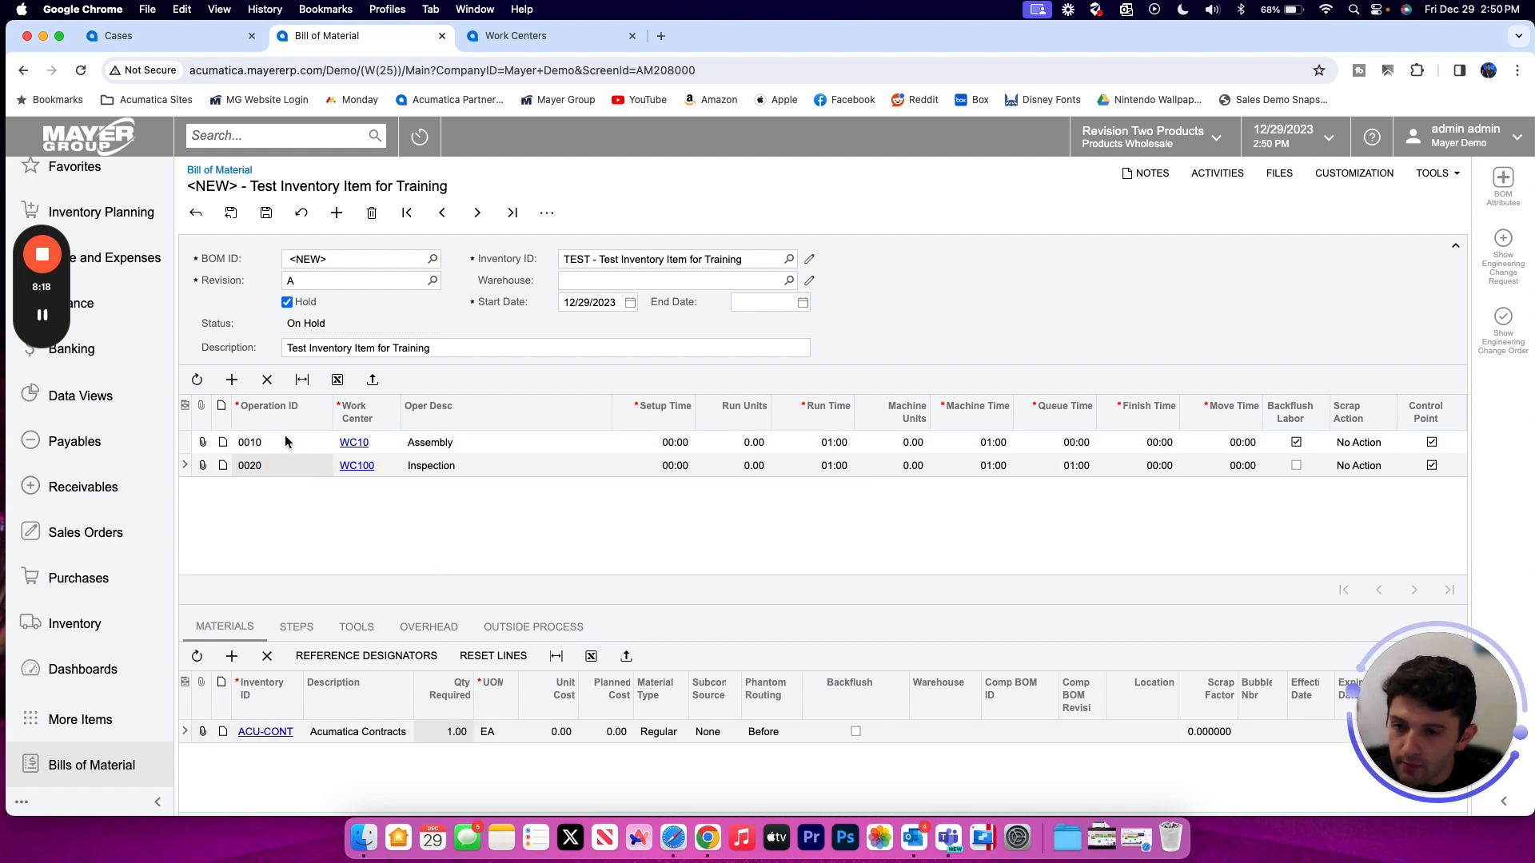
# Examine how steps and tools are entered for operation 0010, including the list of available tools, without choosing a tool.
pyautogui.click(293, 443)
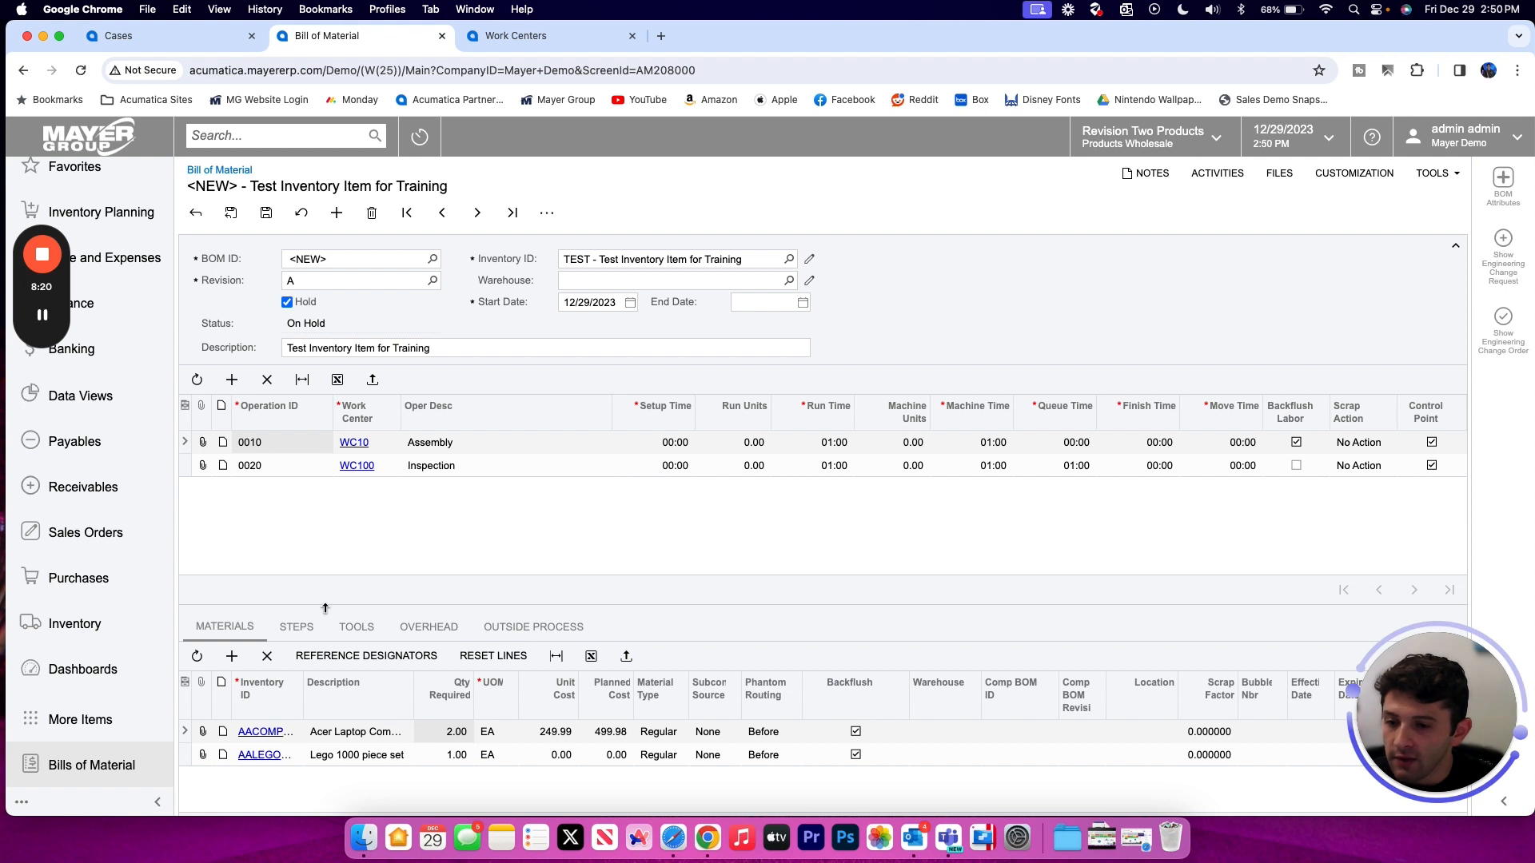
pyautogui.click(288, 630)
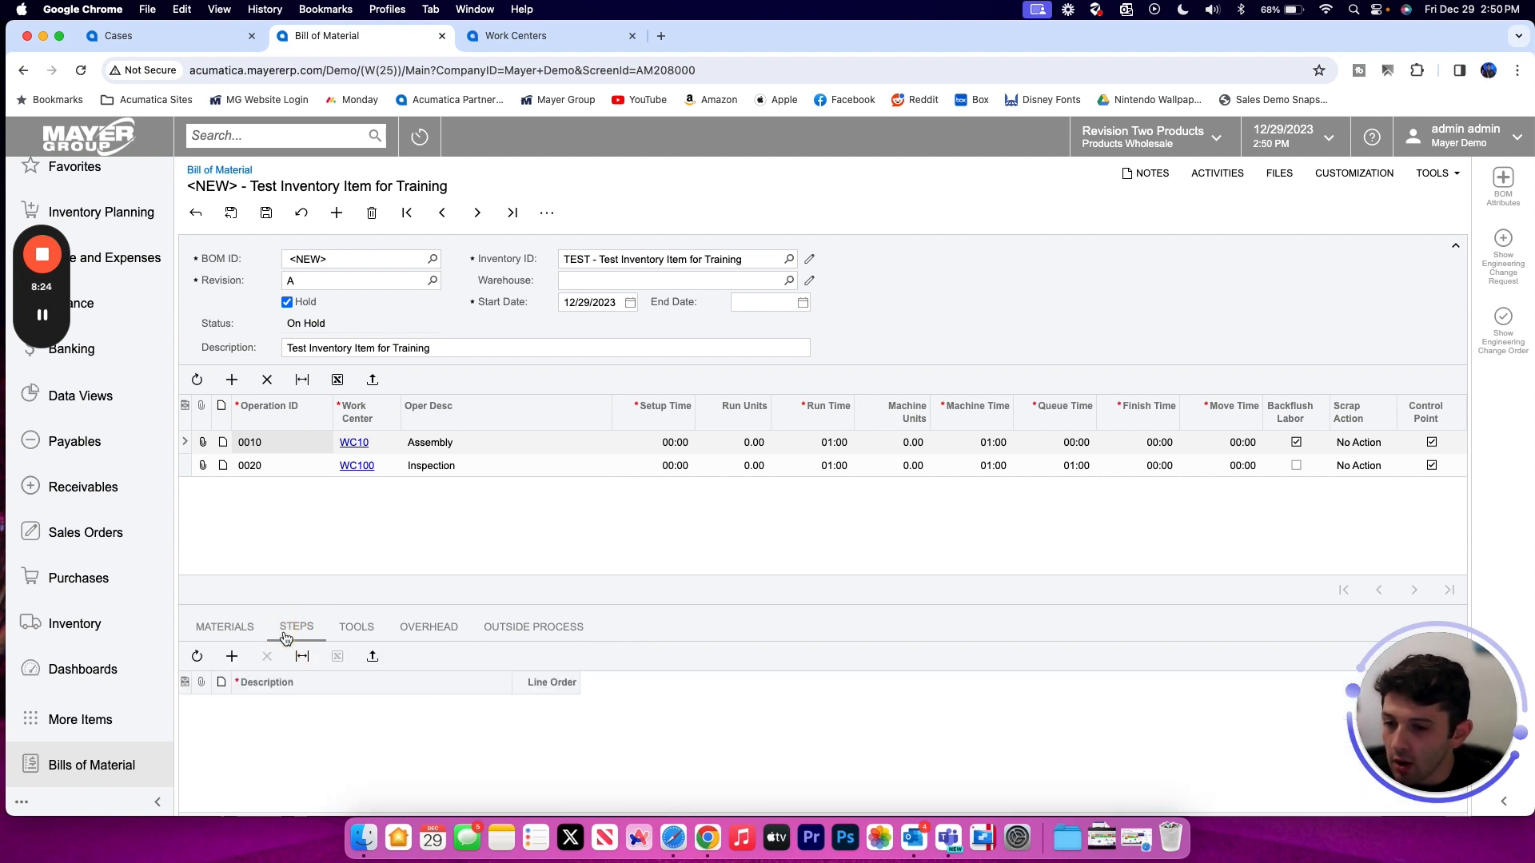
pyautogui.click(232, 656)
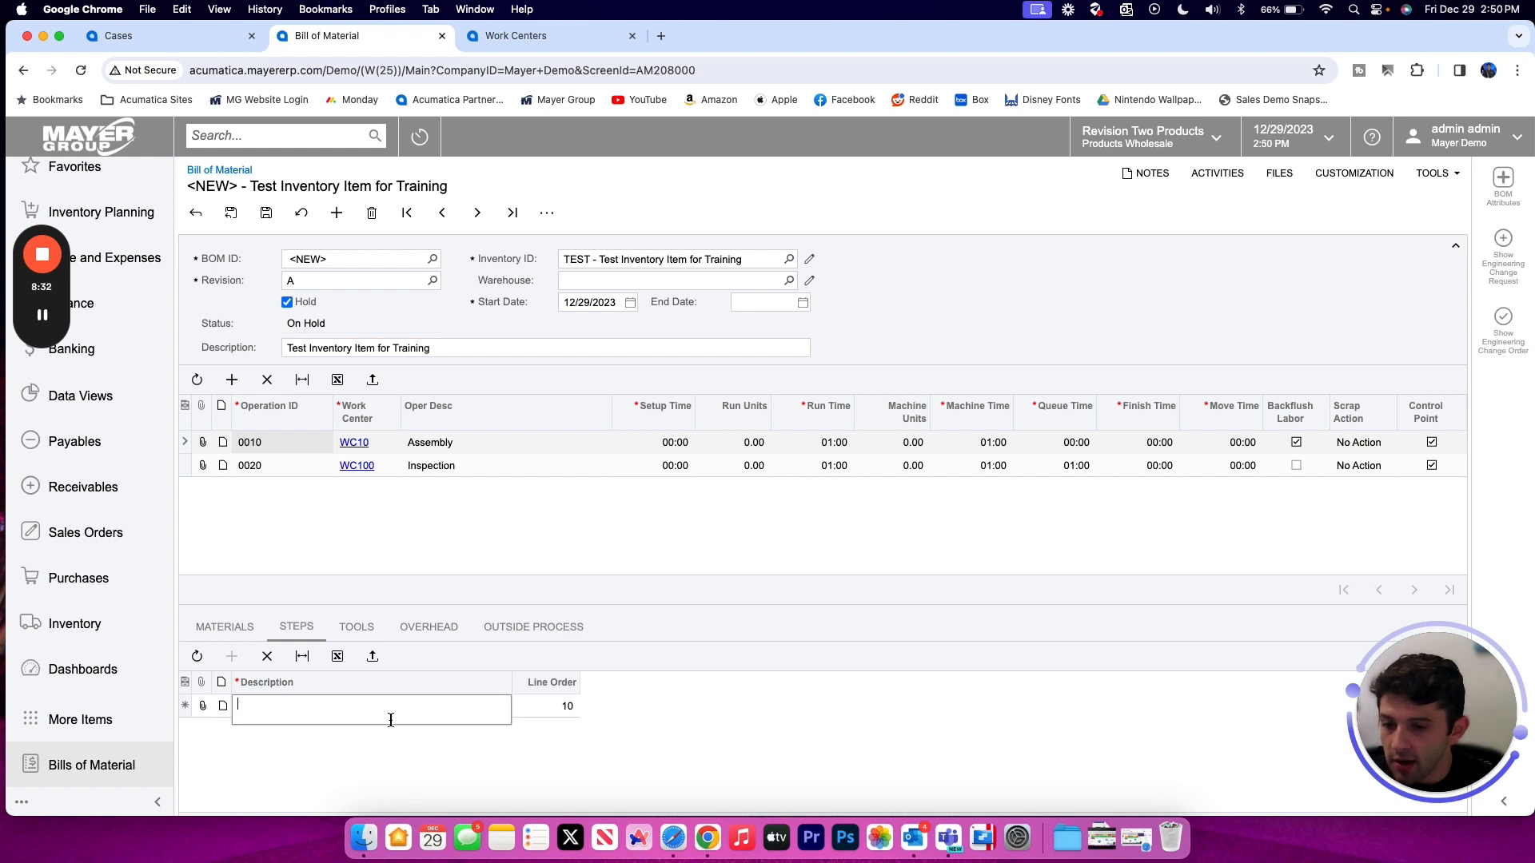
pyautogui.click(353, 628)
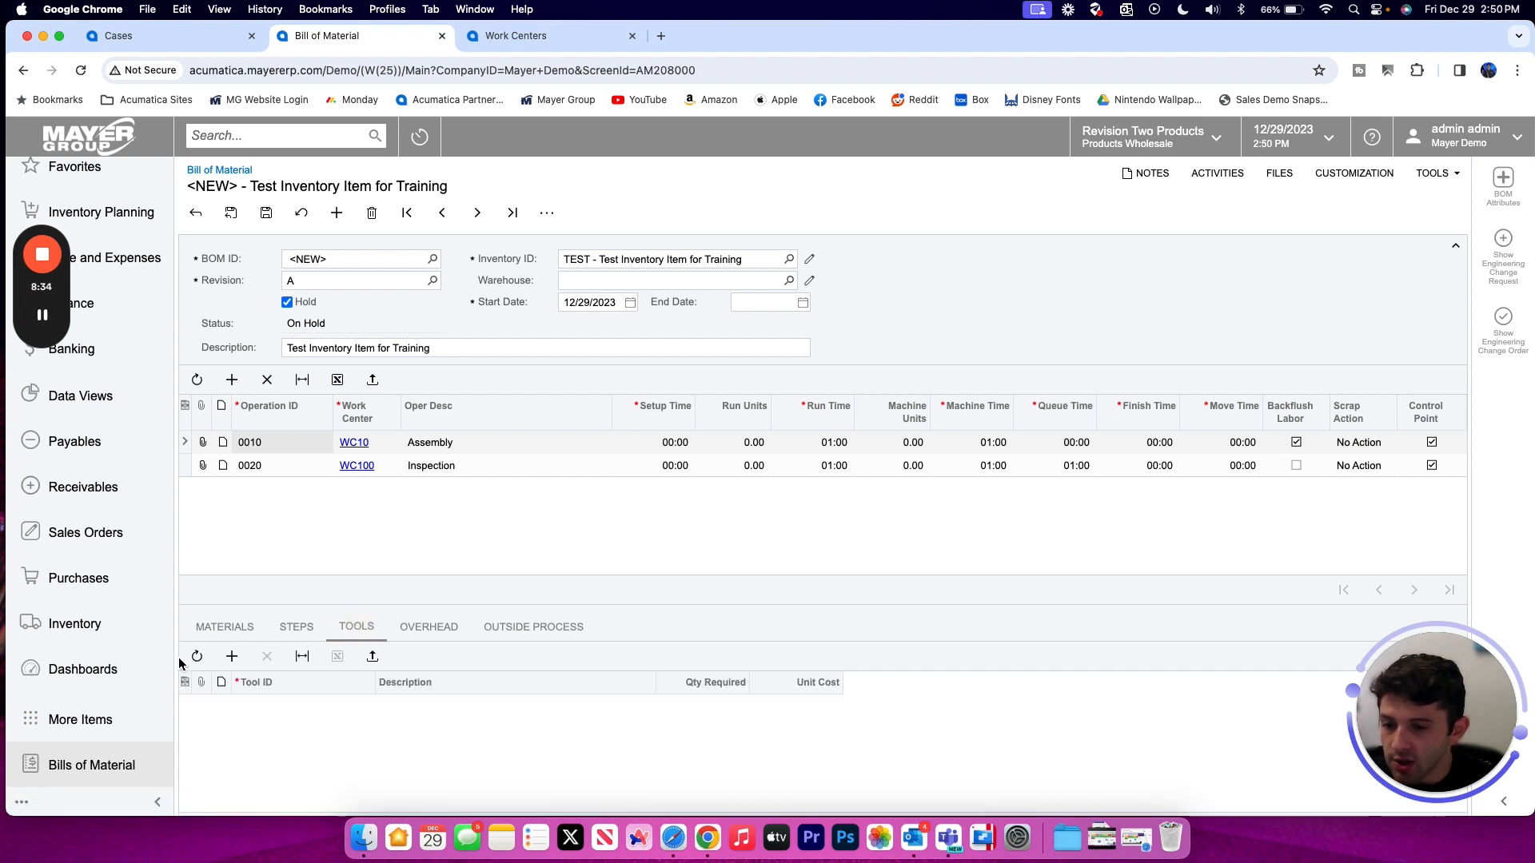
pyautogui.click(232, 656)
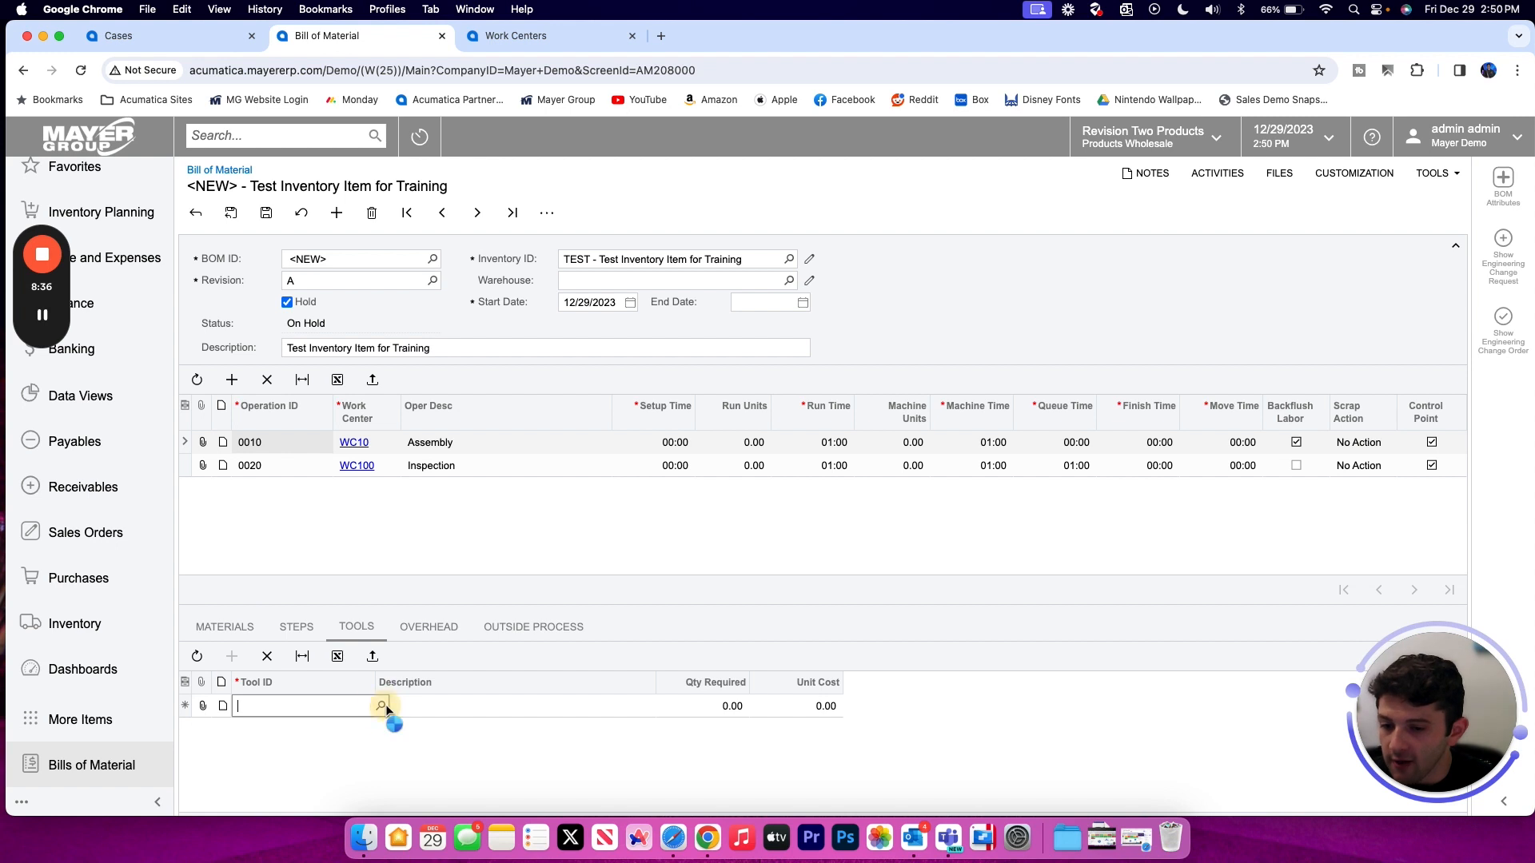
pyautogui.click(381, 705)
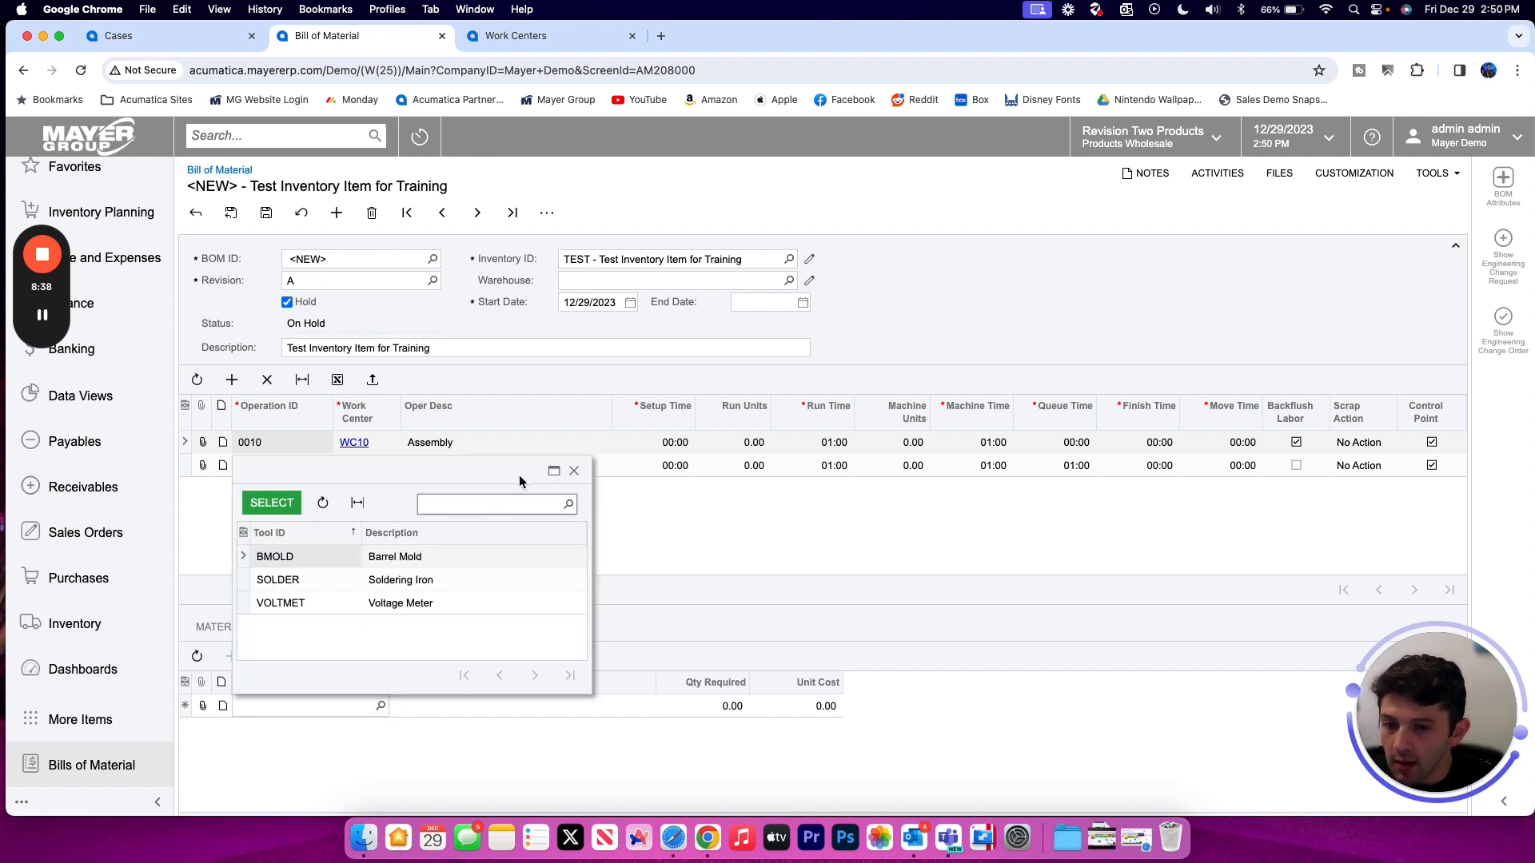
pyautogui.click(575, 472)
# Examine the overhead choices and outside process settings of operation 0010, and review the materials of operations 0010 and 0020.
pyautogui.click(419, 627)
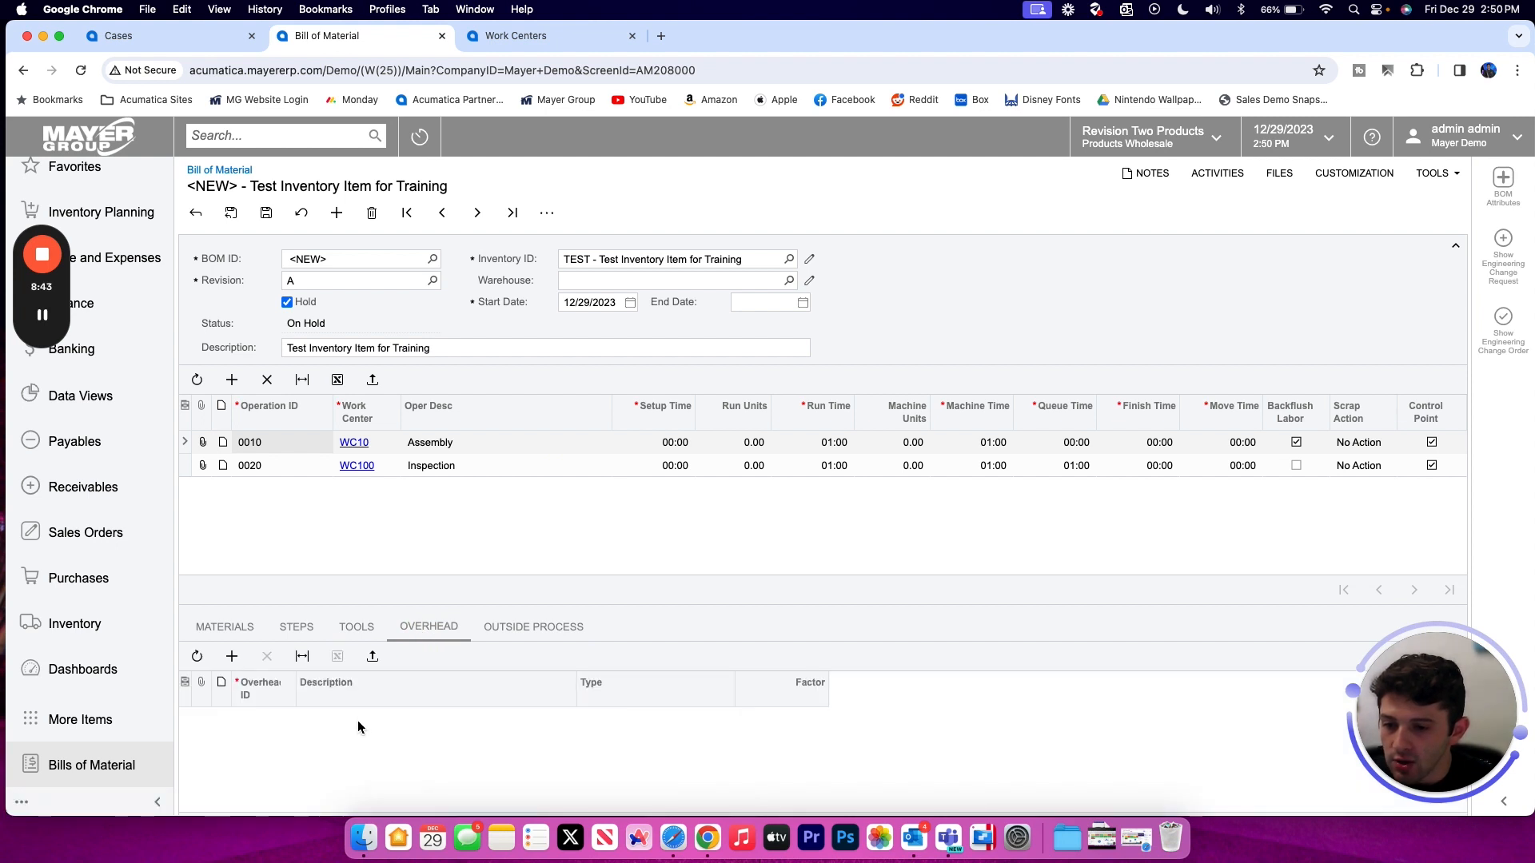
pyautogui.click(233, 659)
pyautogui.click(300, 719)
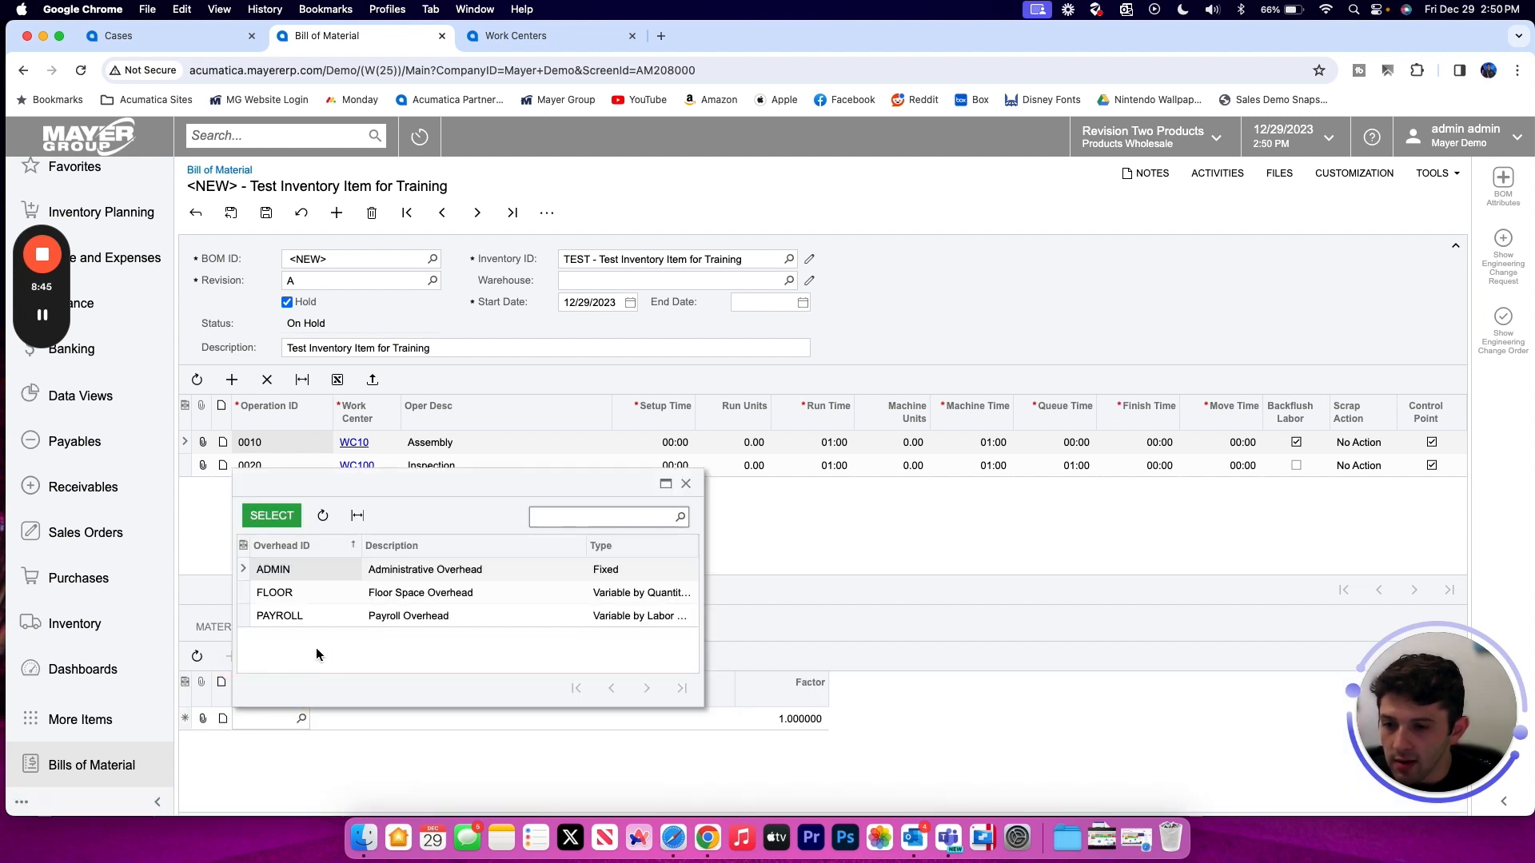
pyautogui.click(687, 485)
pyautogui.click(502, 626)
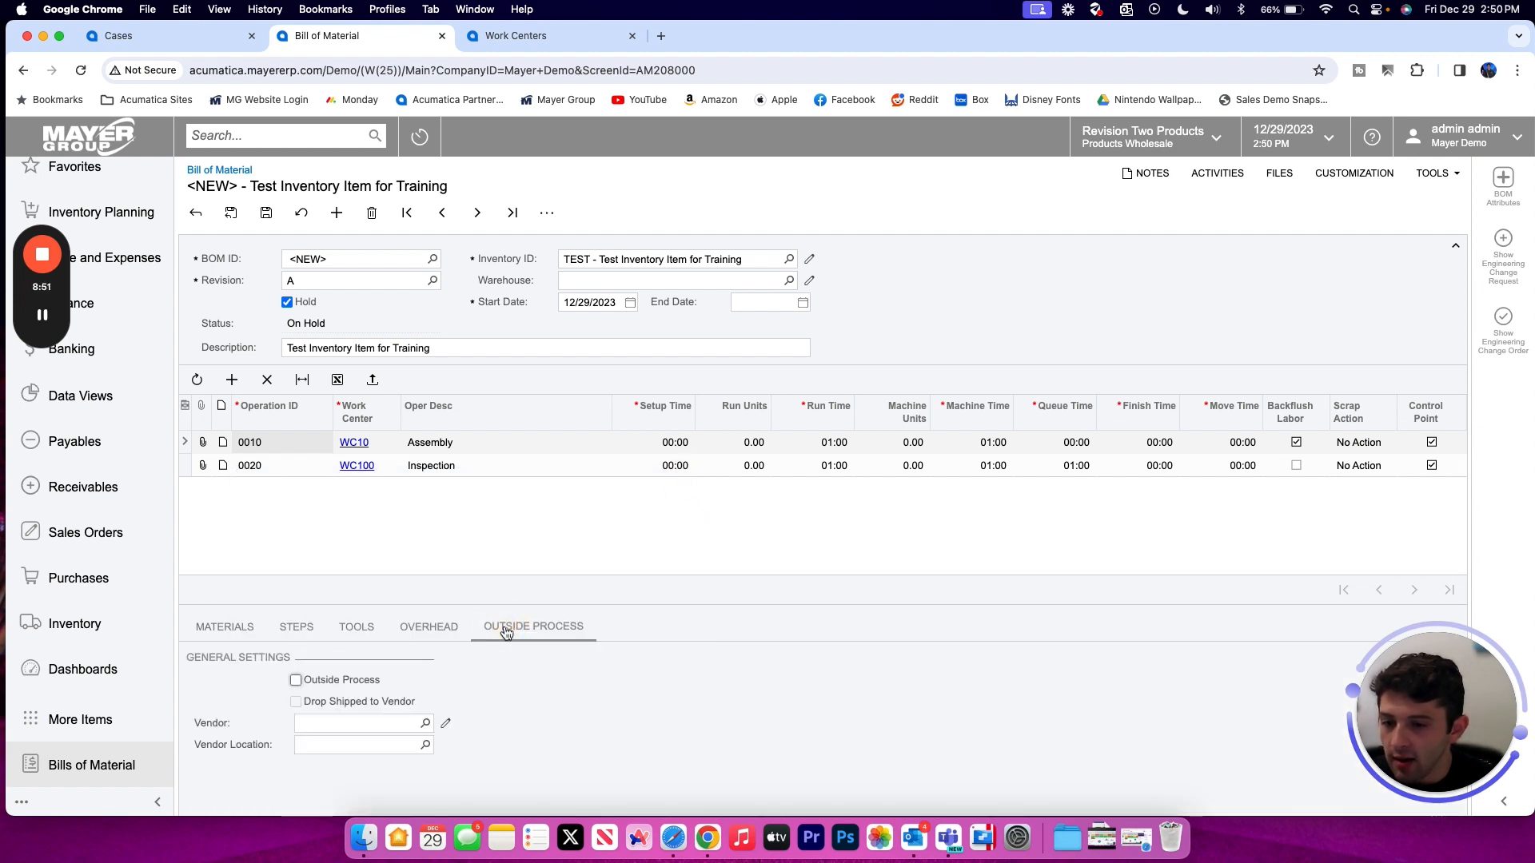
pyautogui.click(238, 622)
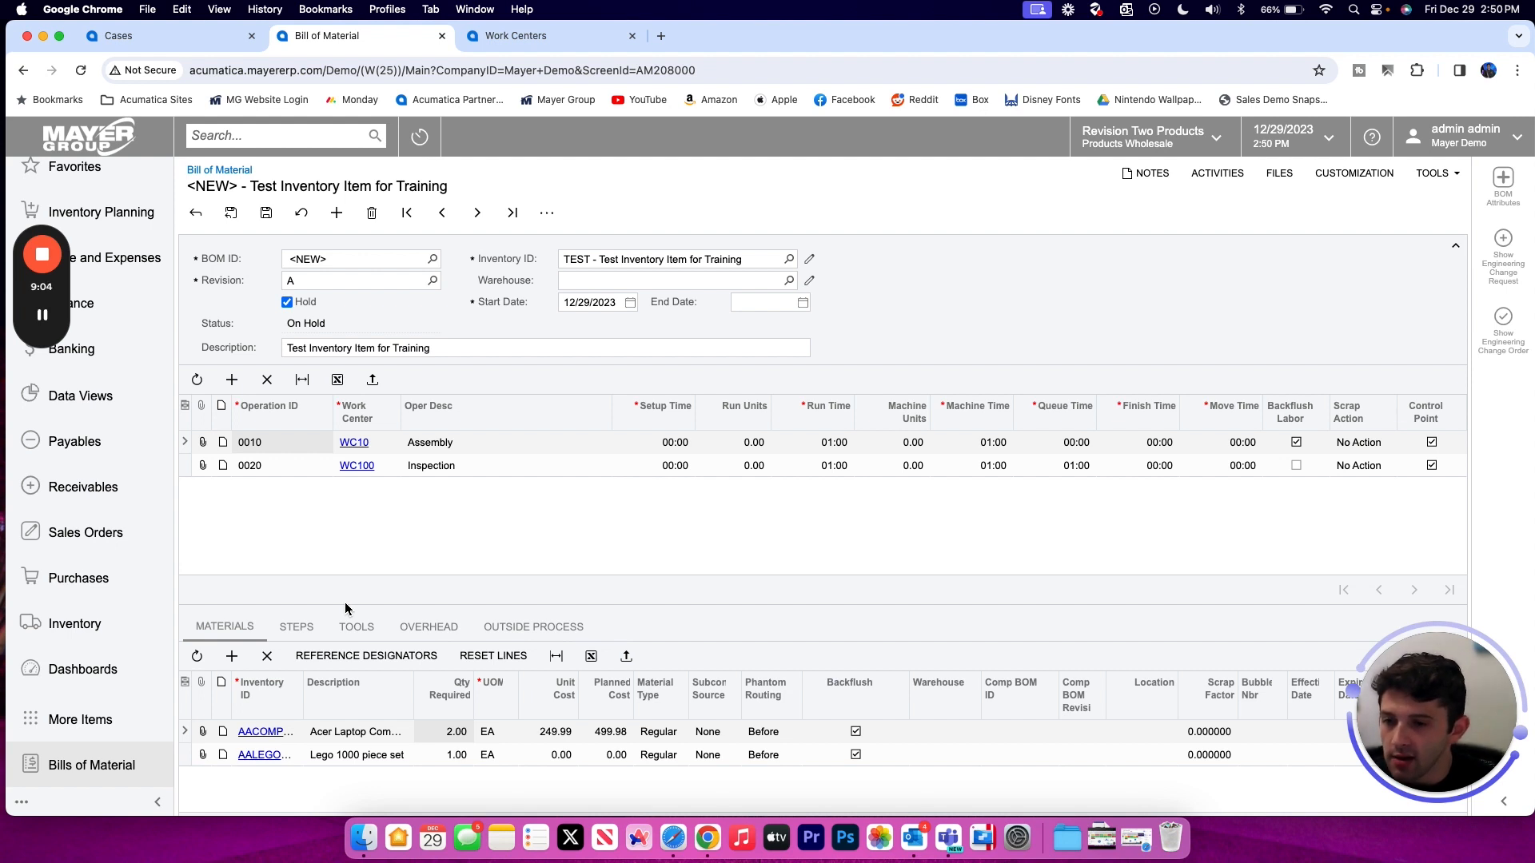
pyautogui.click(298, 466)
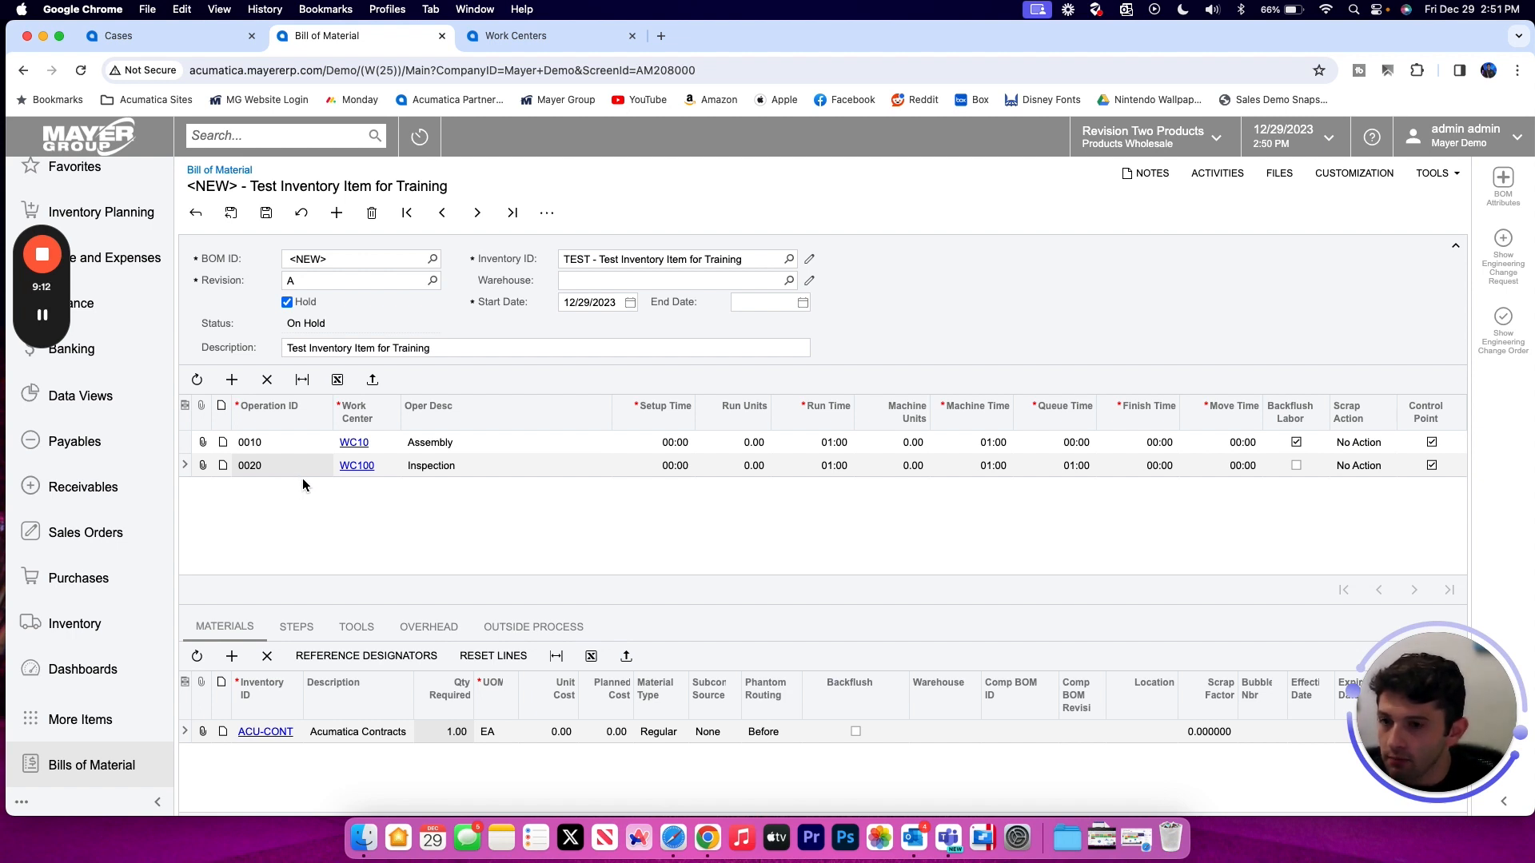
# Save the new bill of material, take it off hold and save it again.
pyautogui.click(265, 214)
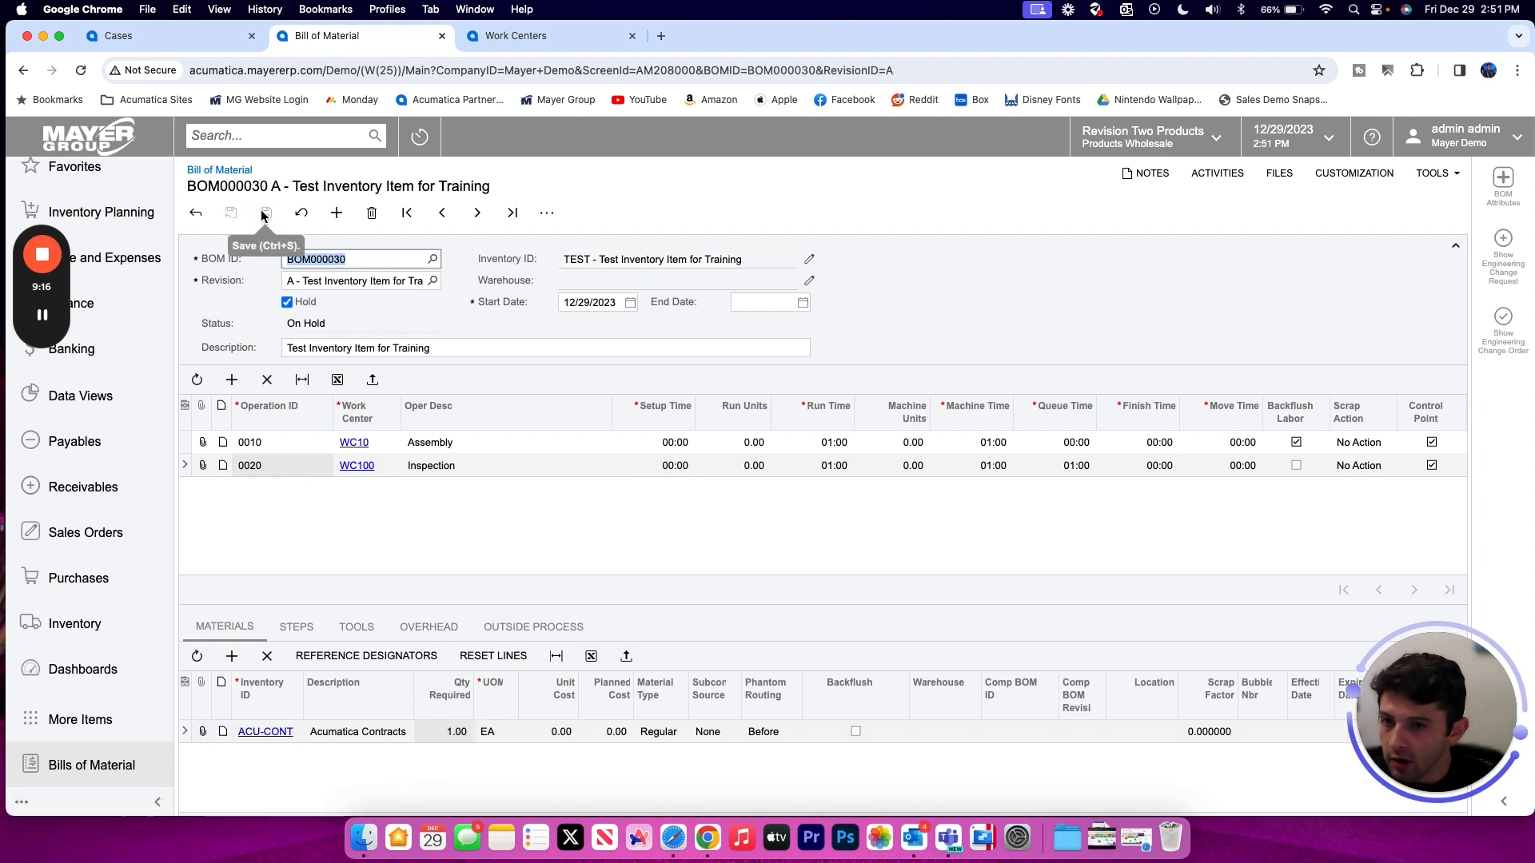
pyautogui.click(293, 306)
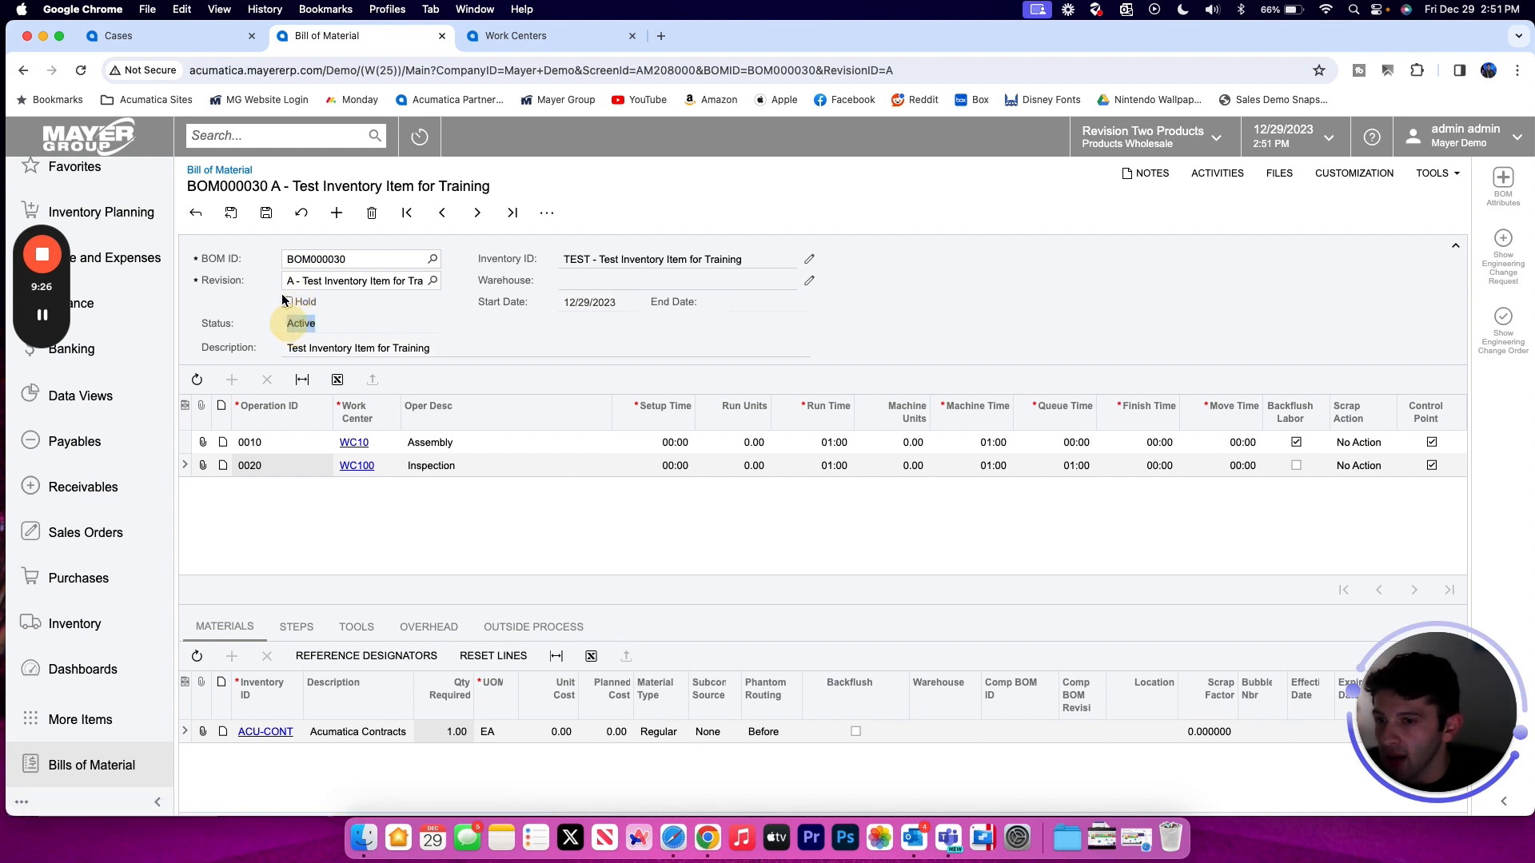
pyautogui.click(262, 215)
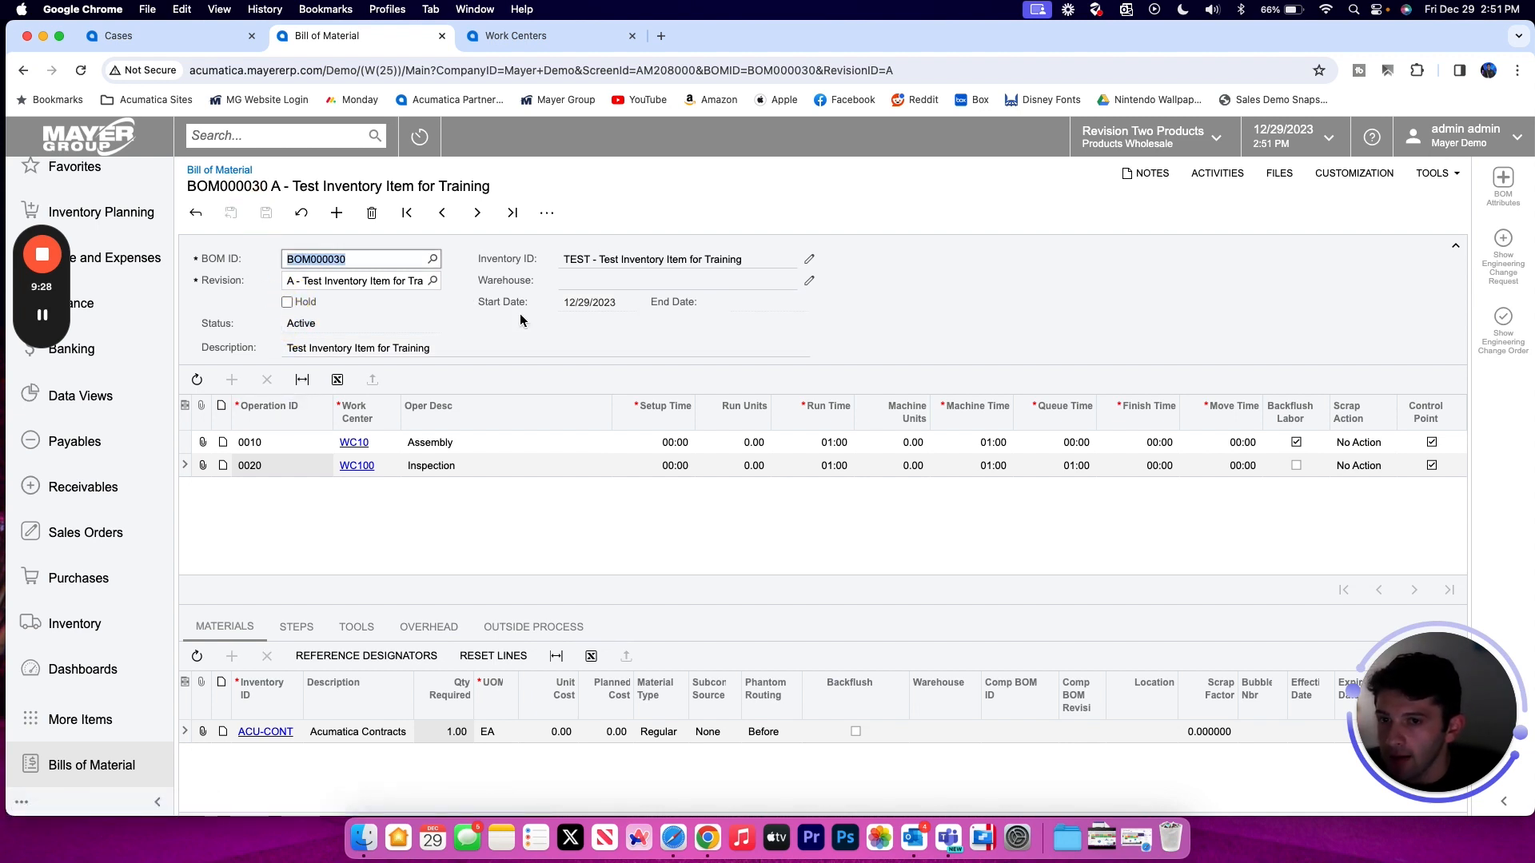
# Check the default BOM ID in the manufacturing settings of the TEST stock item and return to the bill of material.
pyautogui.click(539, 214)
pyautogui.click(540, 214)
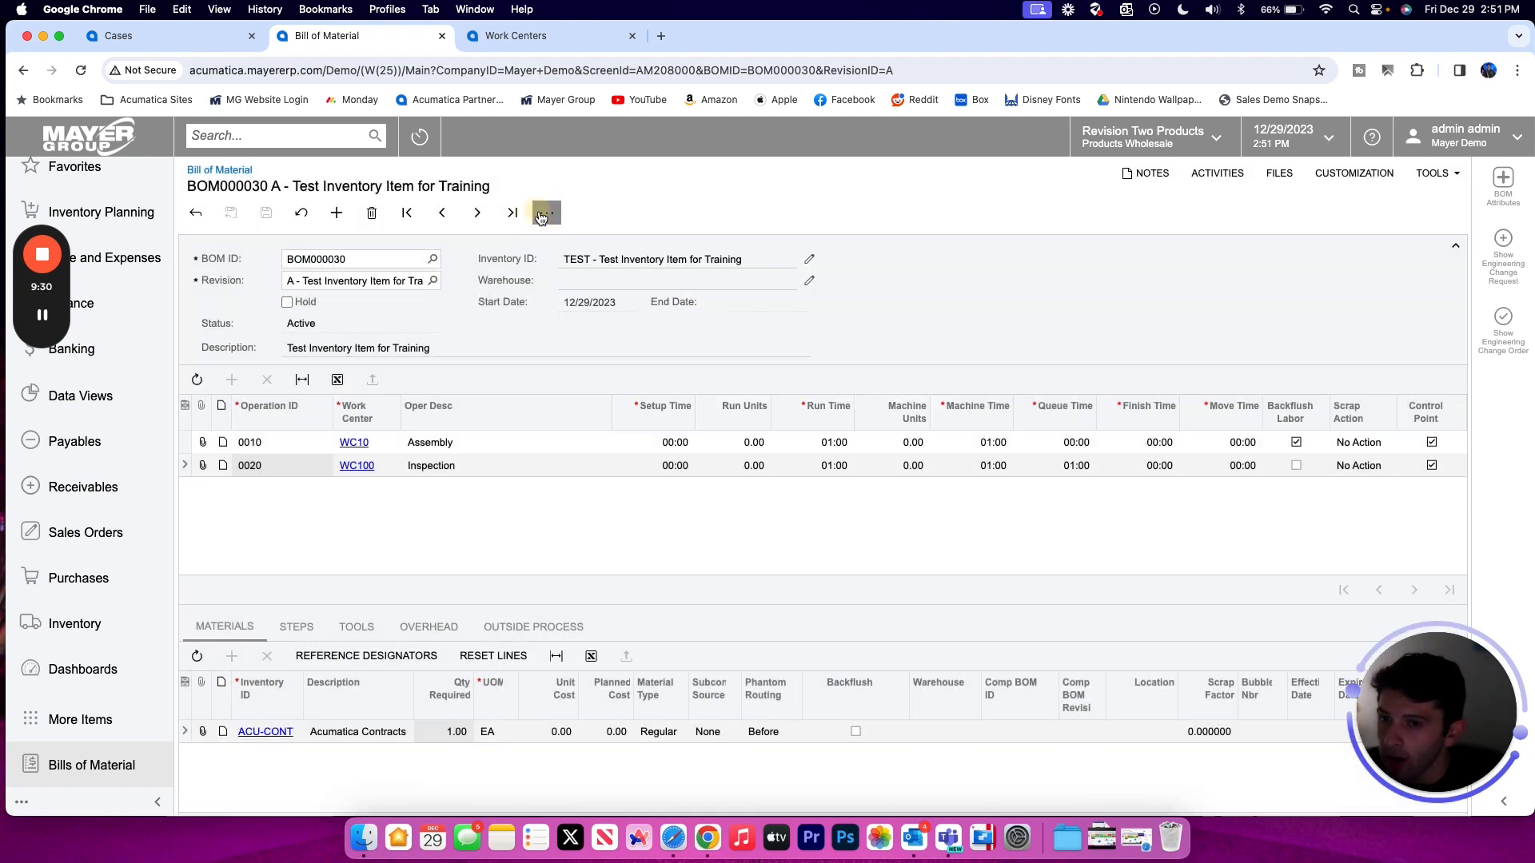
pyautogui.click(811, 259)
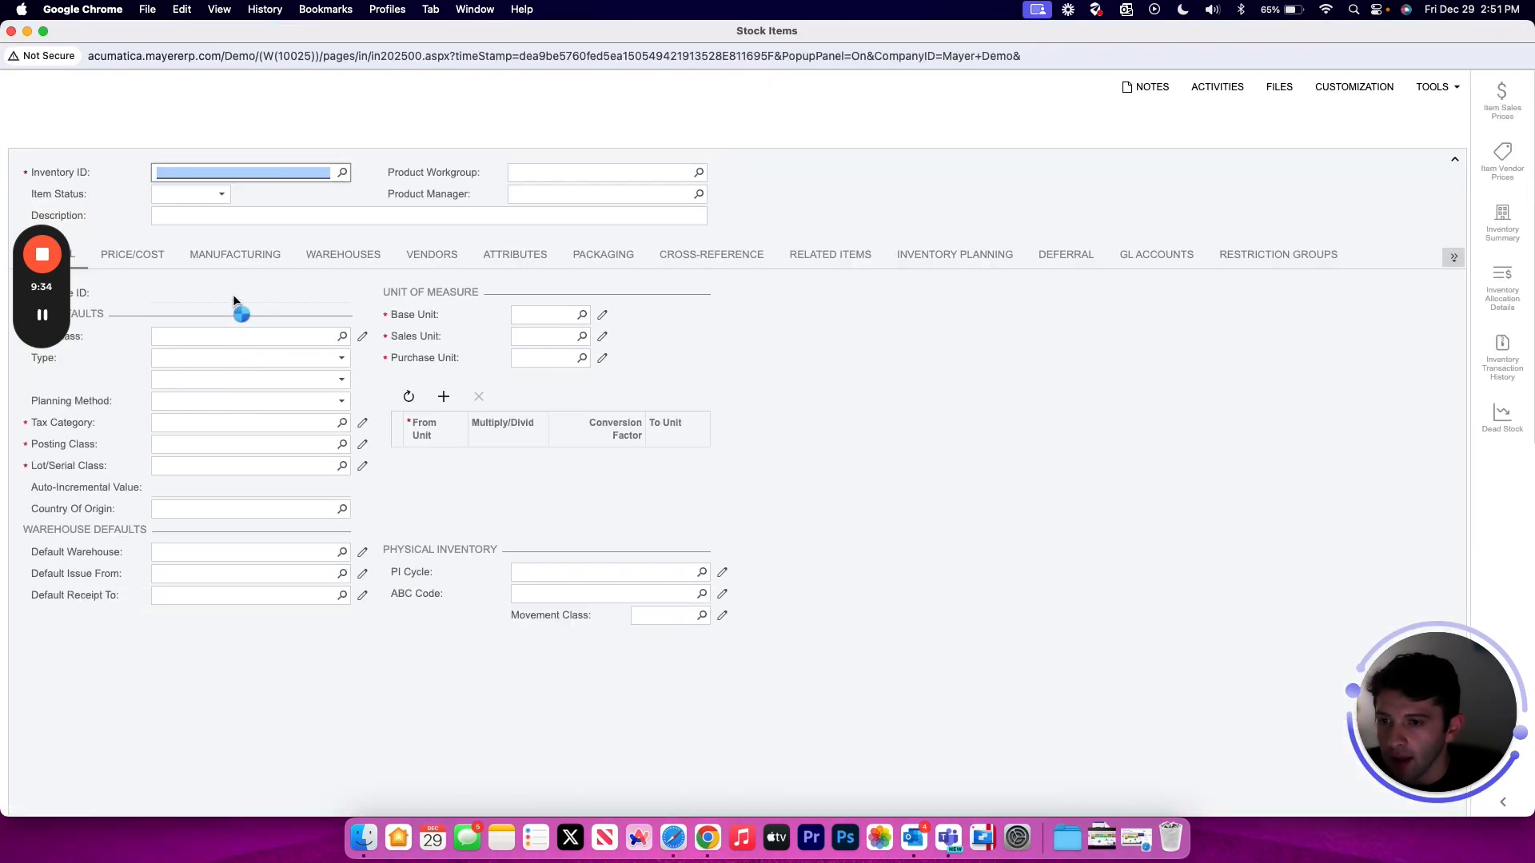
pyautogui.click(233, 257)
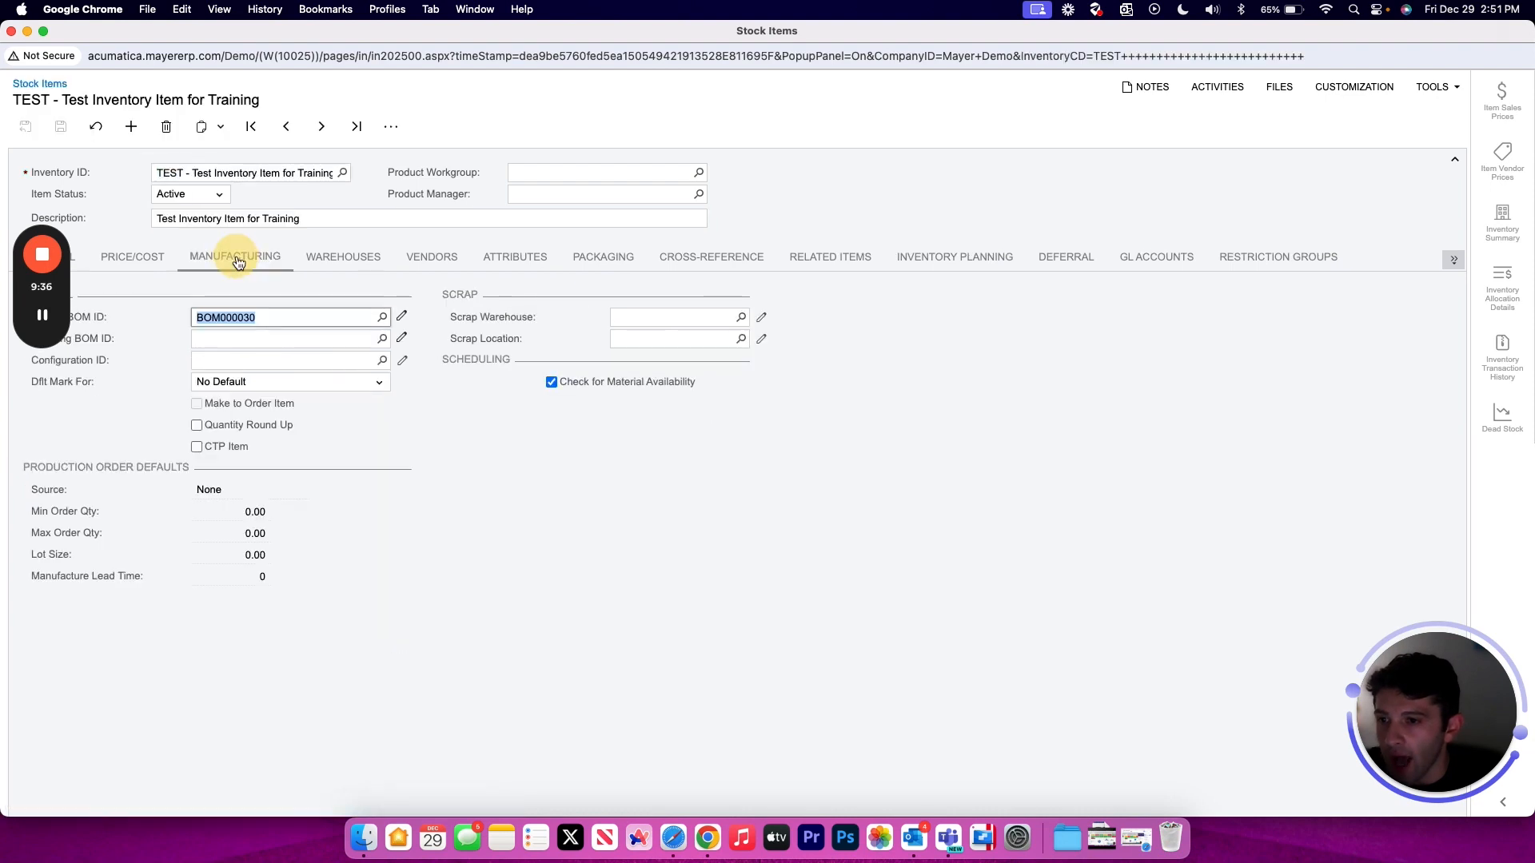
pyautogui.click(281, 316)
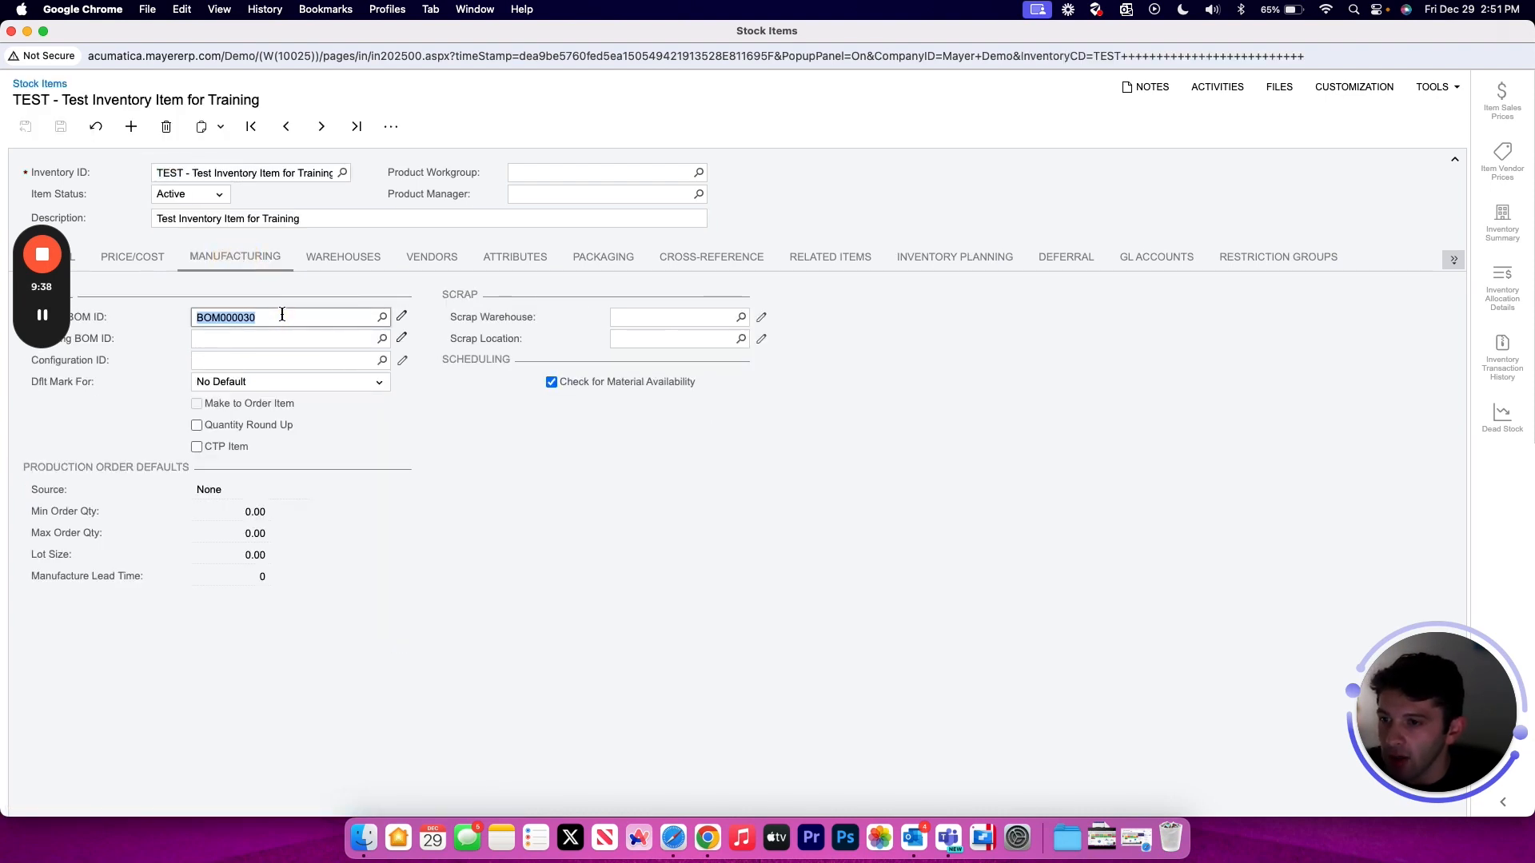
pyautogui.moveTo(138, 37); pyautogui.dragTo(180, 32)
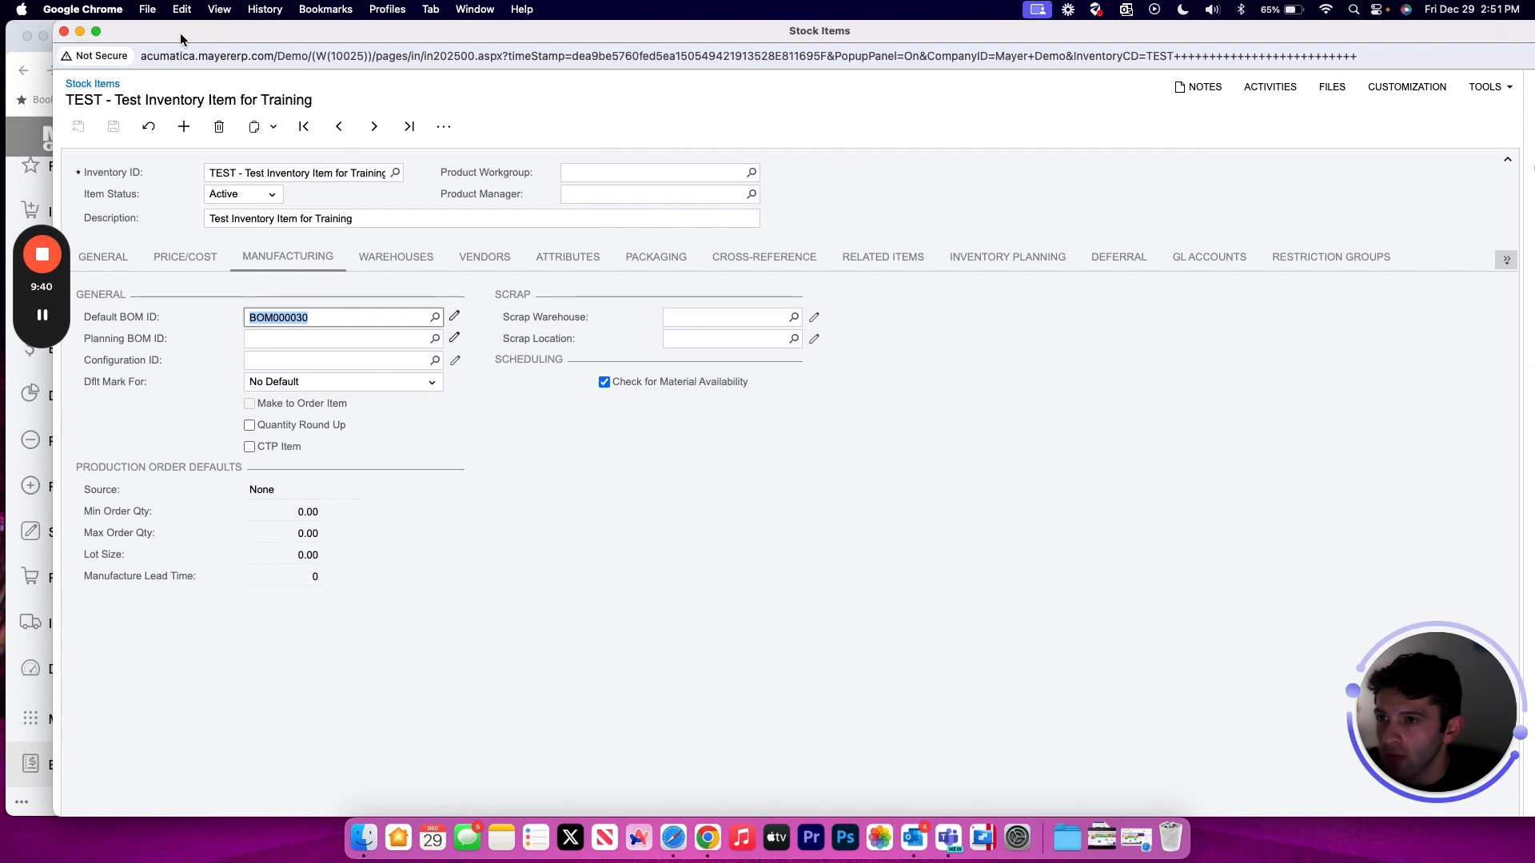
pyautogui.click(66, 32)
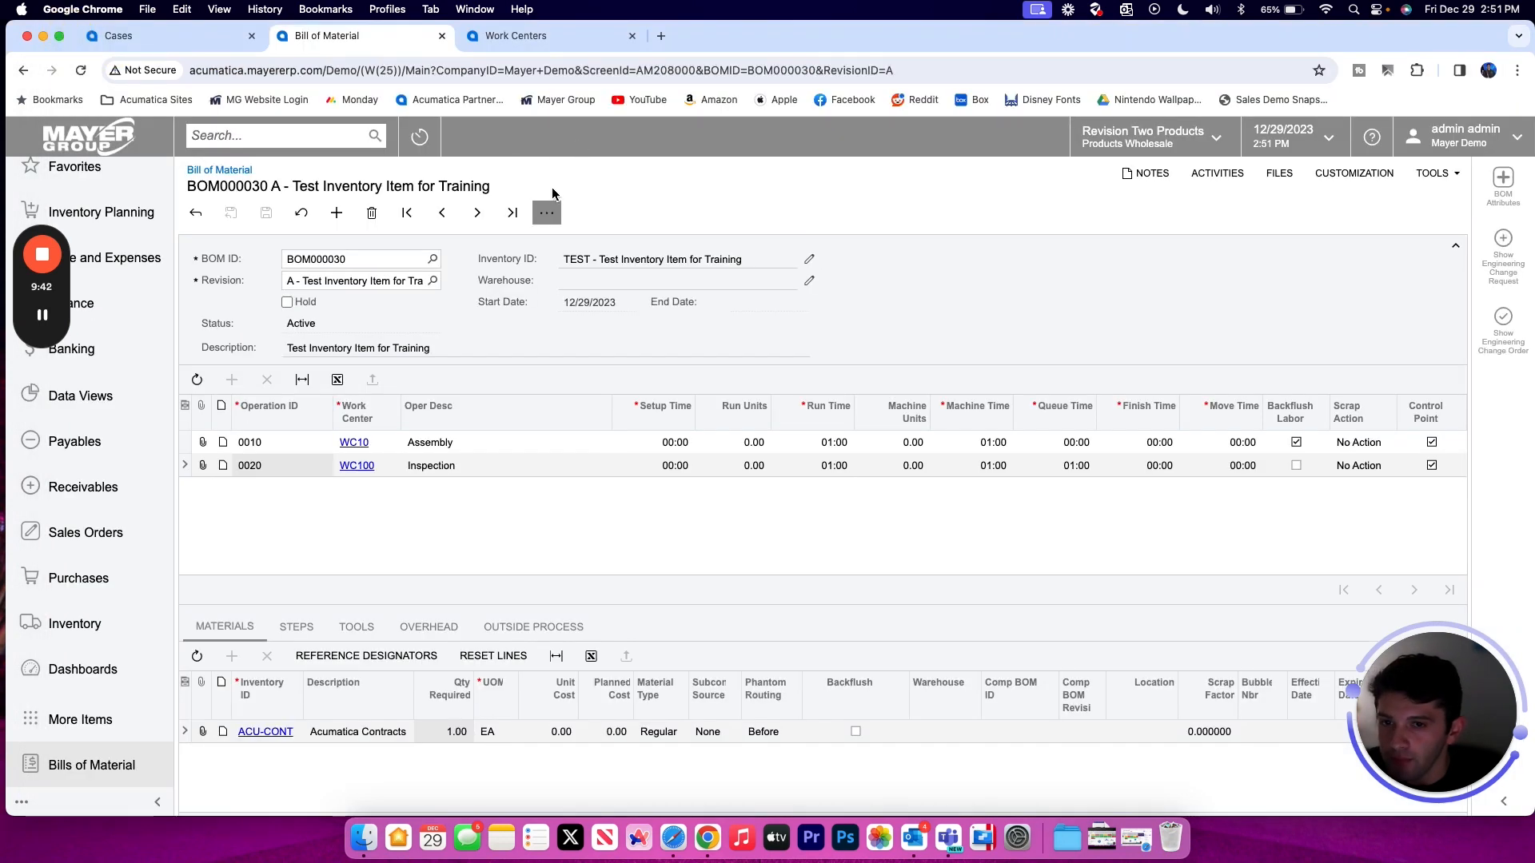
# Examine the Copy BOM options for the target revision, inventory item, warehouse and notes, and cancel without copying.
pyautogui.click(546, 212)
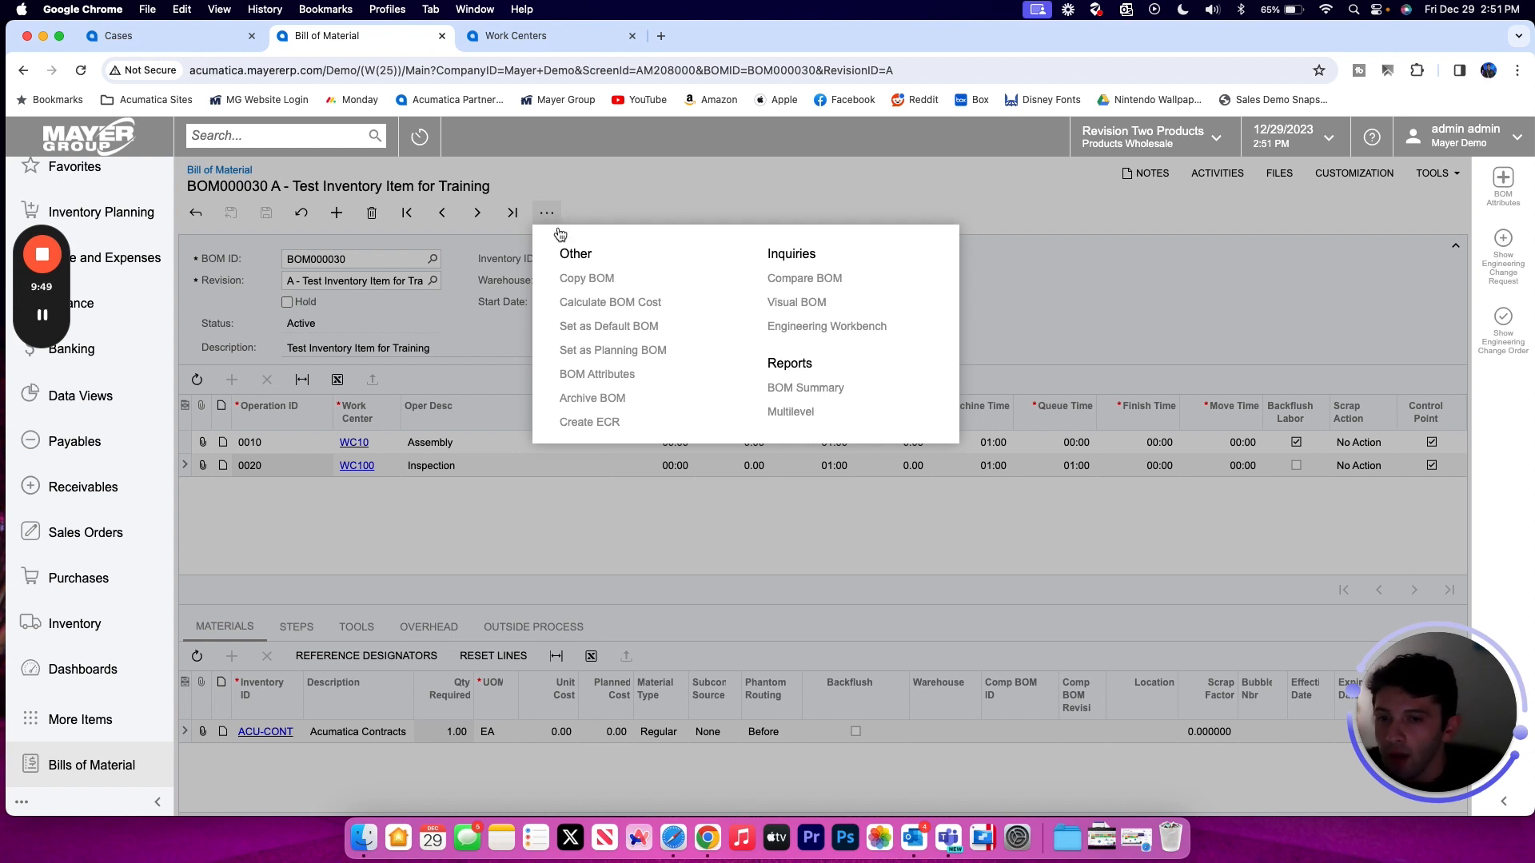
pyautogui.click(622, 280)
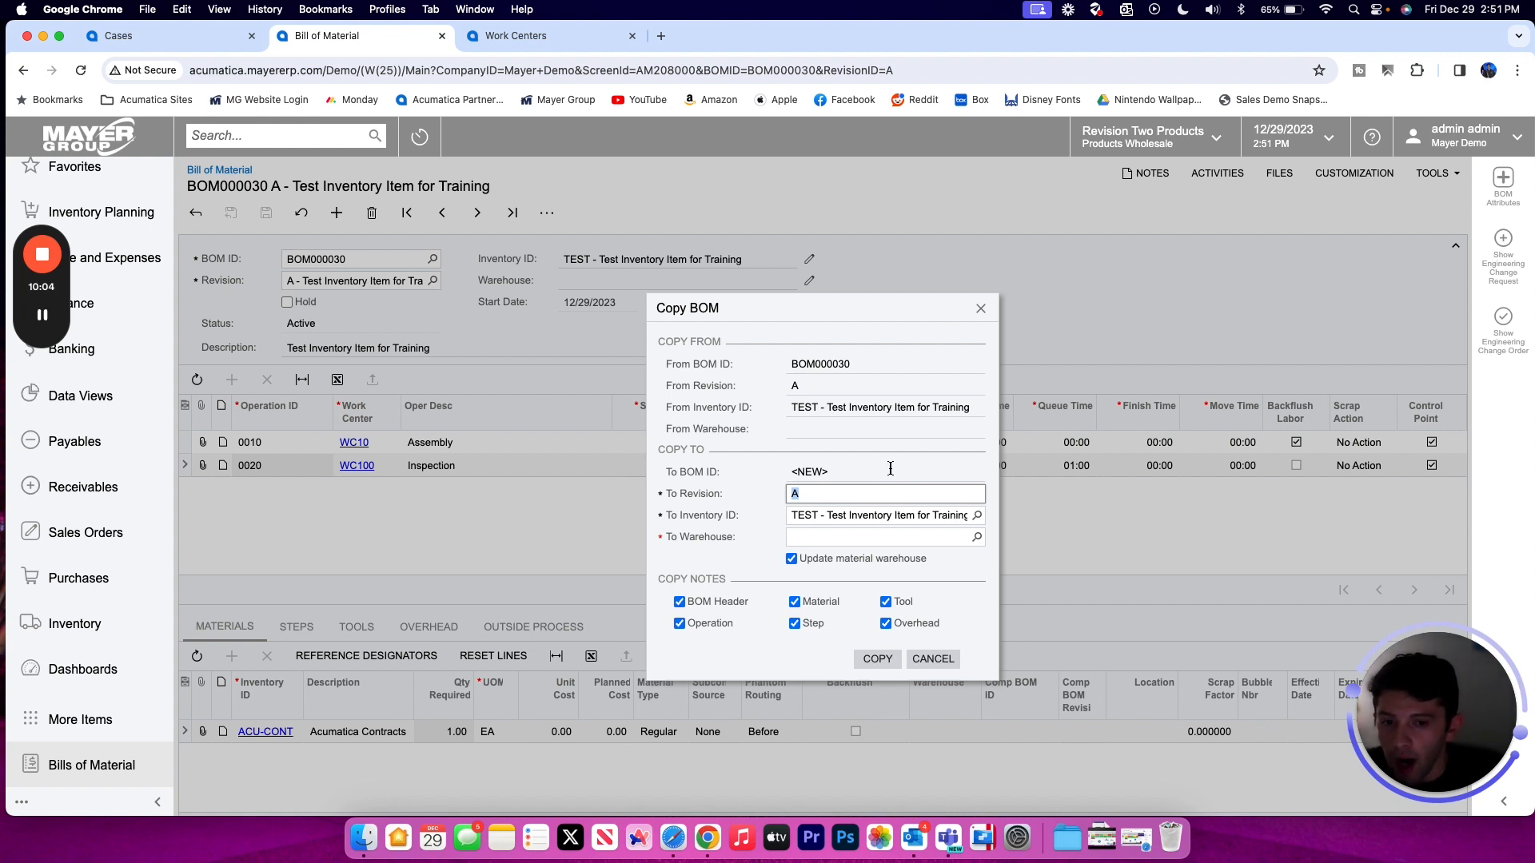
pyautogui.click(883, 515)
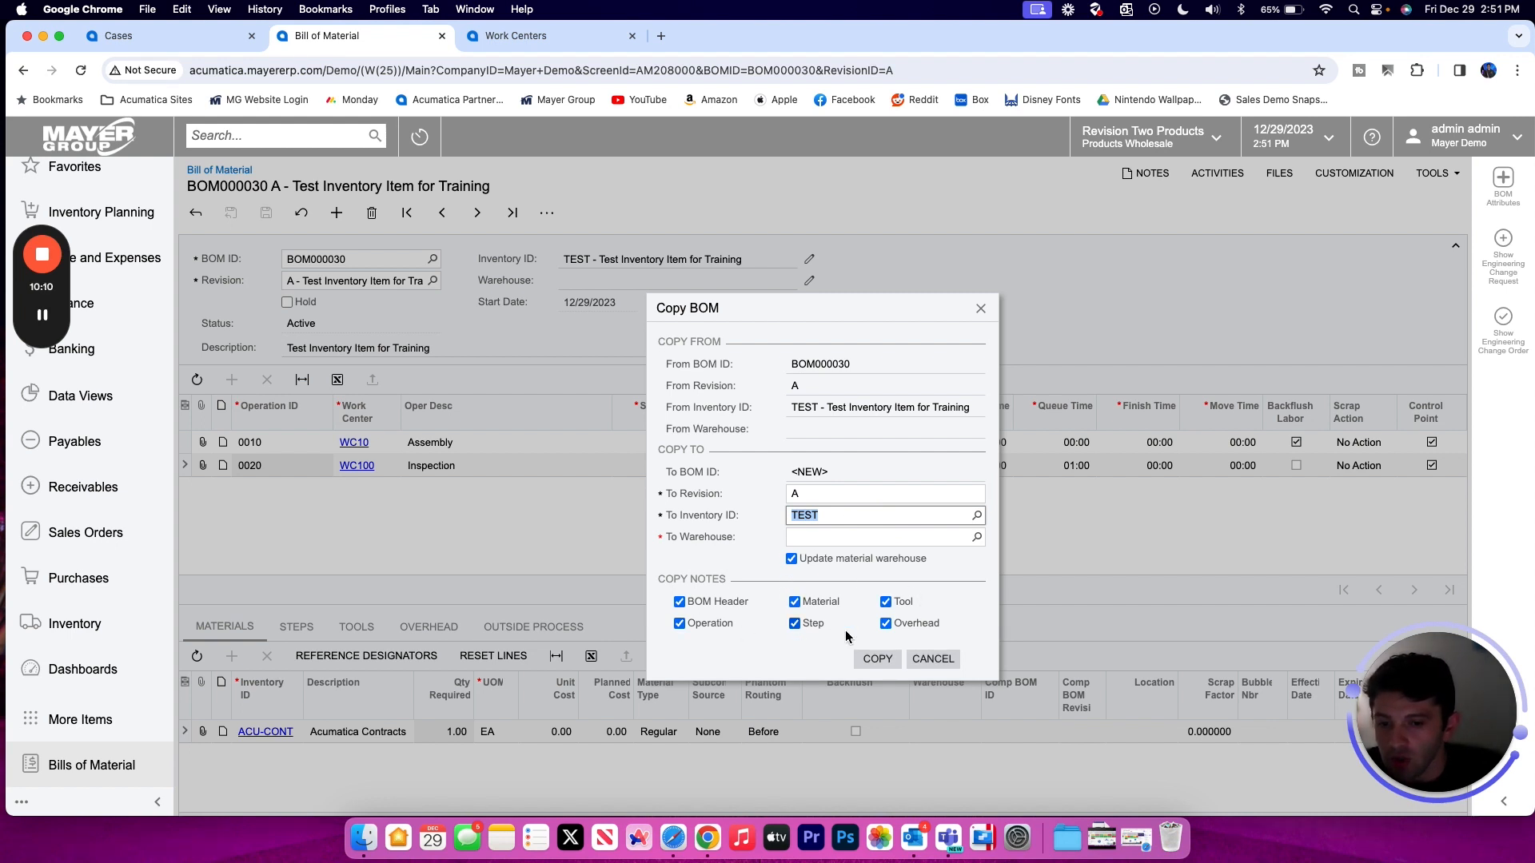
pyautogui.click(933, 658)
pyautogui.click(551, 214)
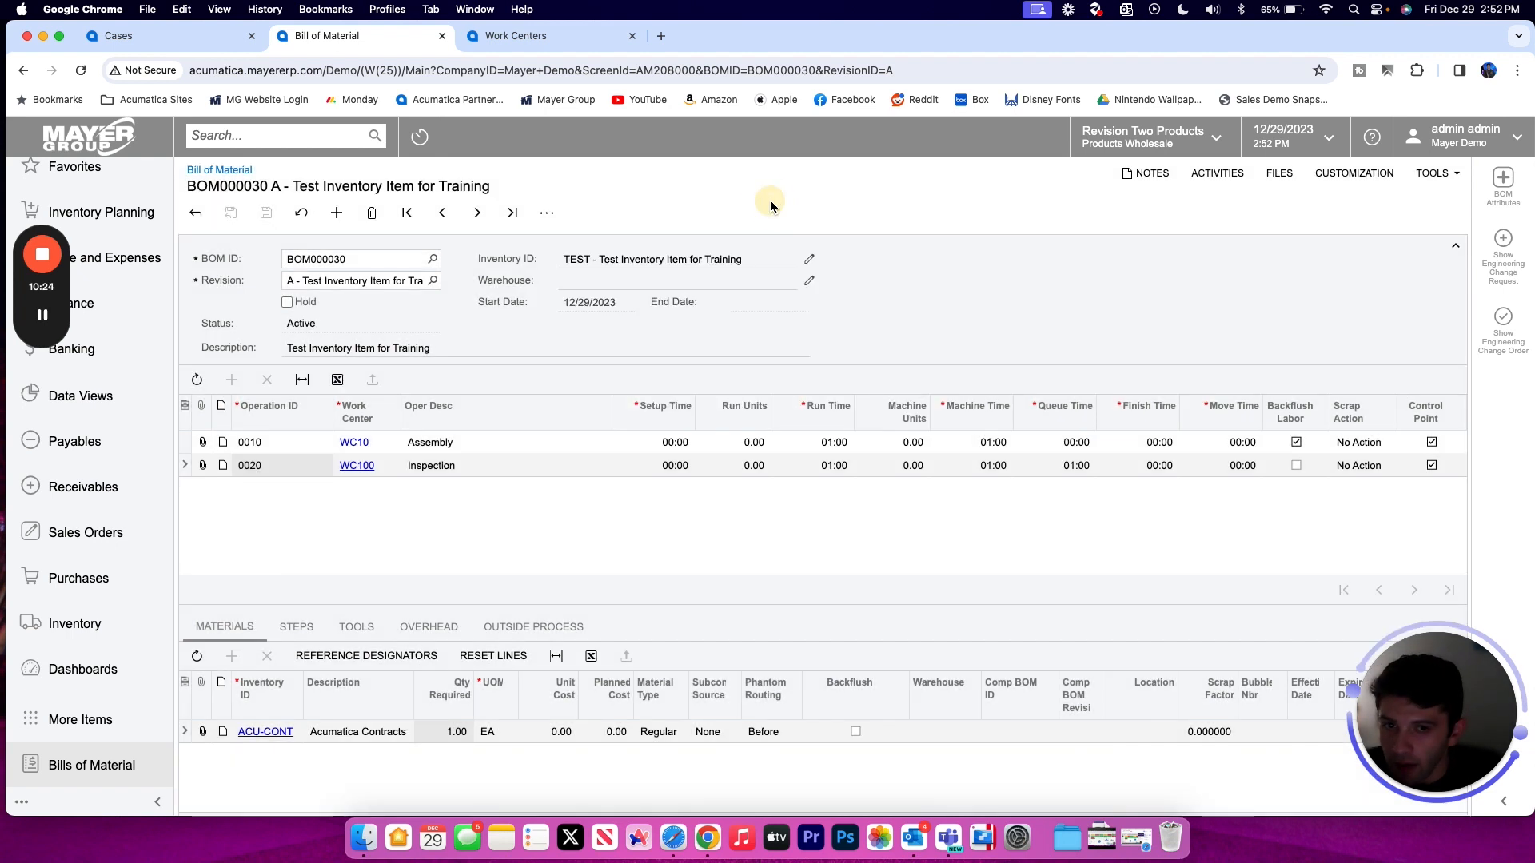
# Create revision B of the TEST item's bill of material, leaving it on hold, and save it.
pyautogui.click(333, 278)
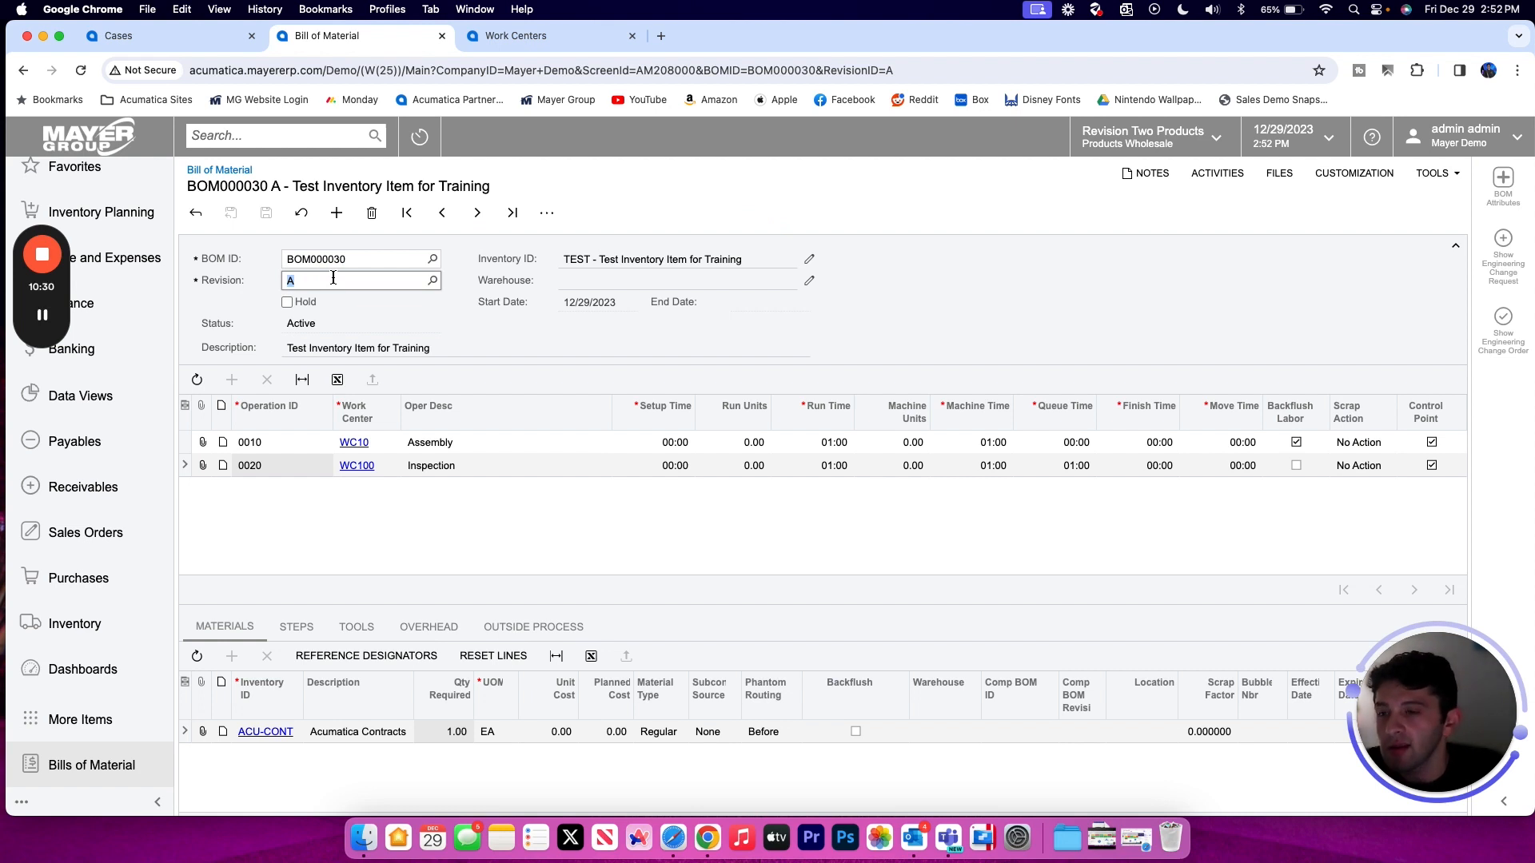
pyautogui.click(366, 258)
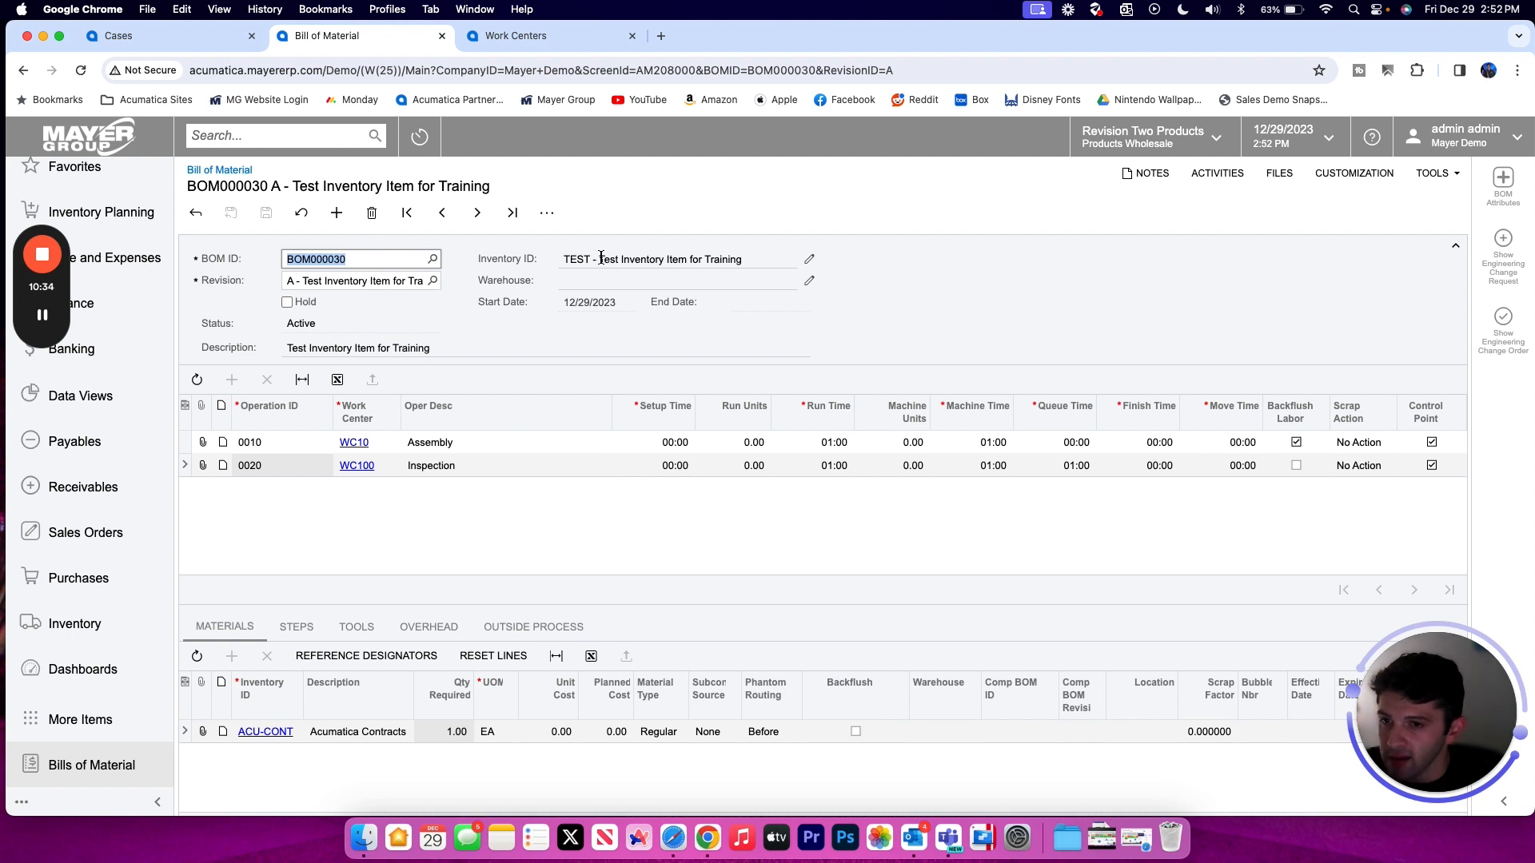
pyautogui.click(362, 278)
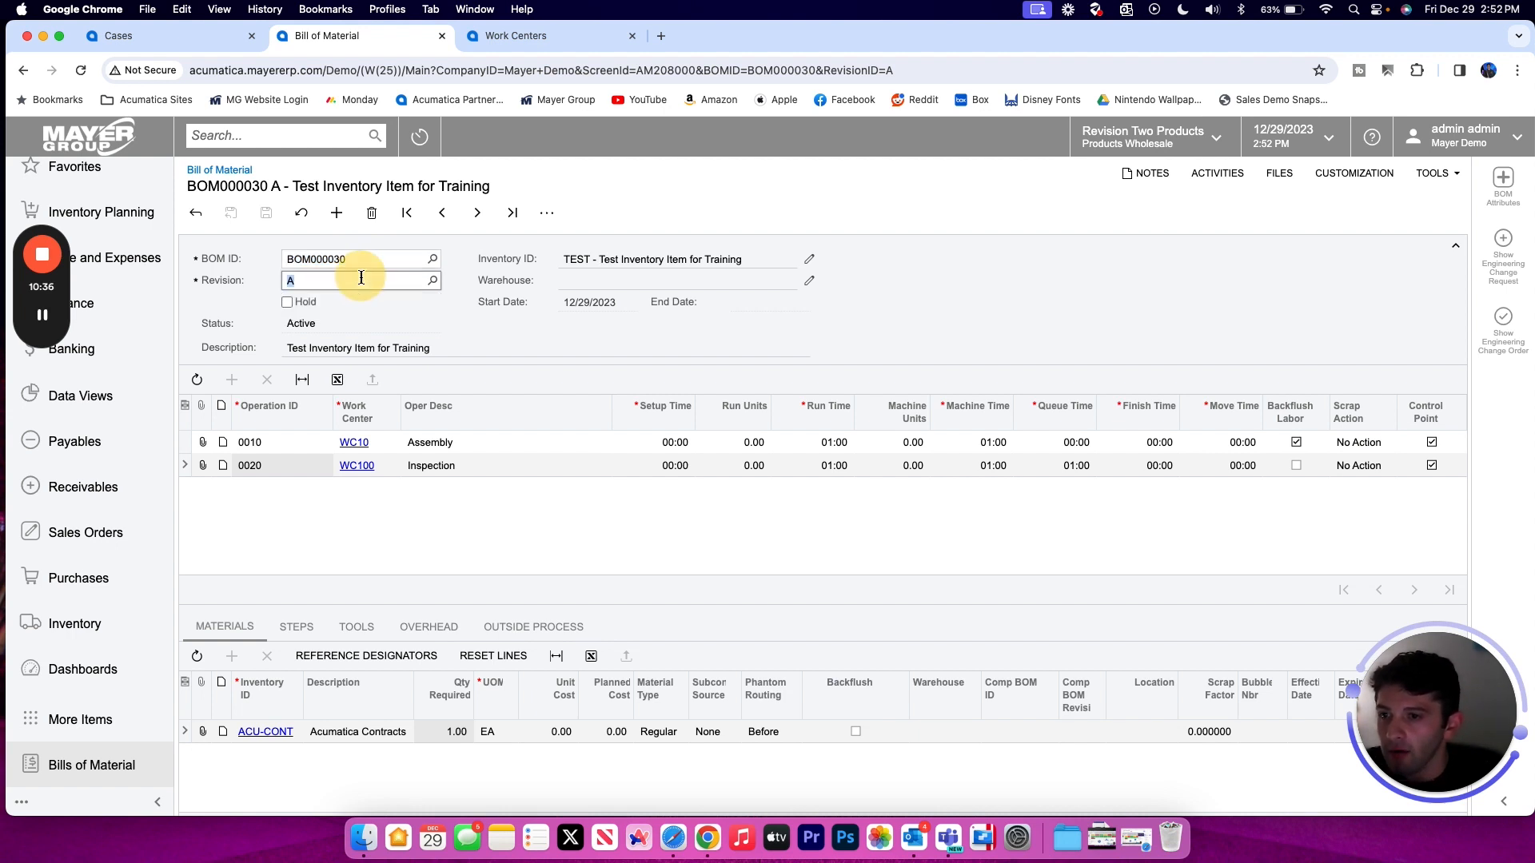
pyautogui.write('B')
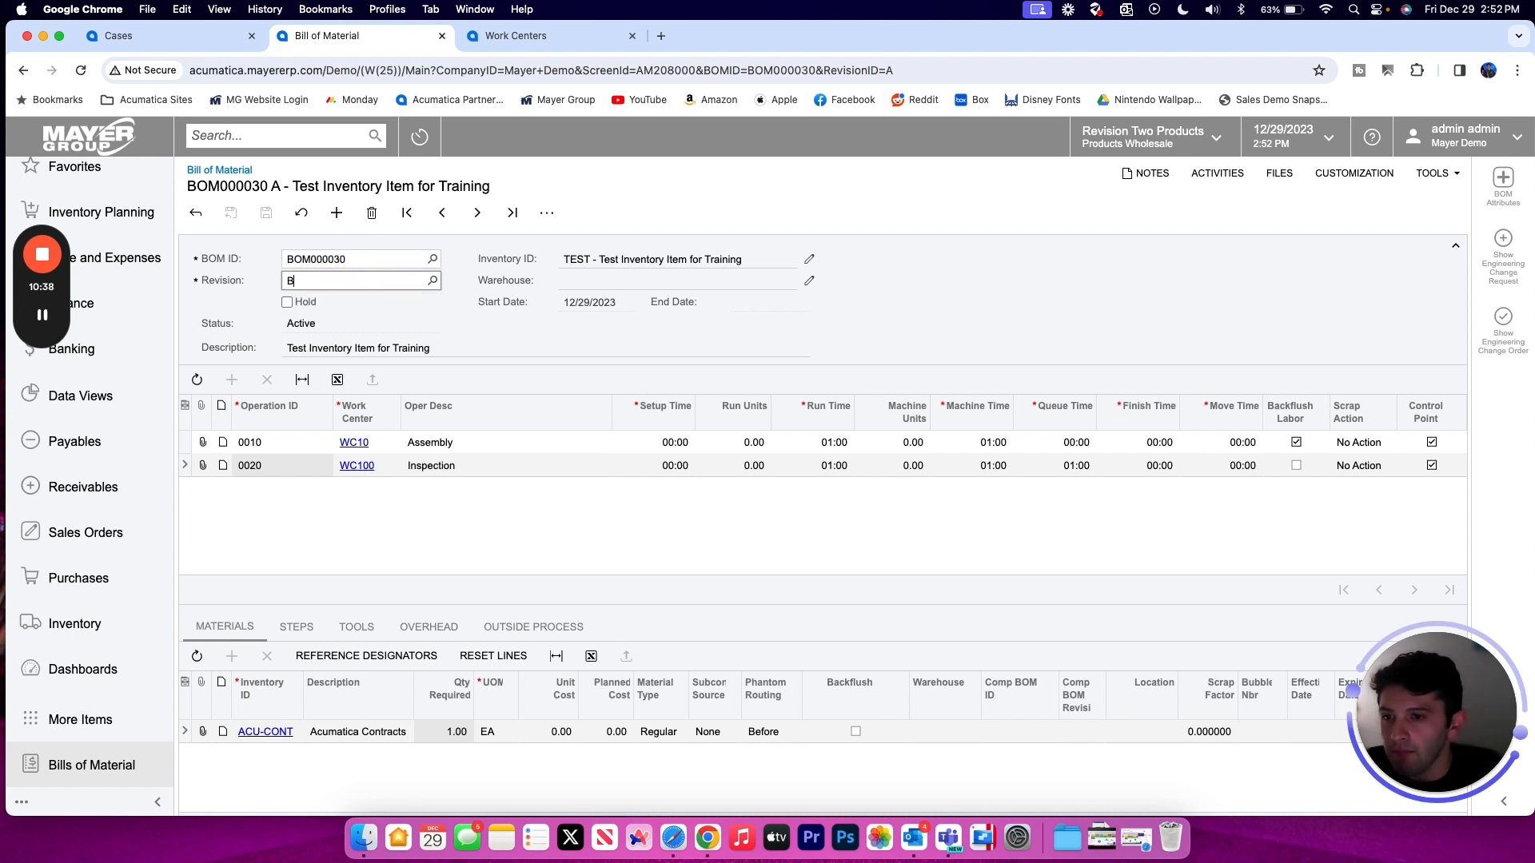
pyautogui.click(494, 343)
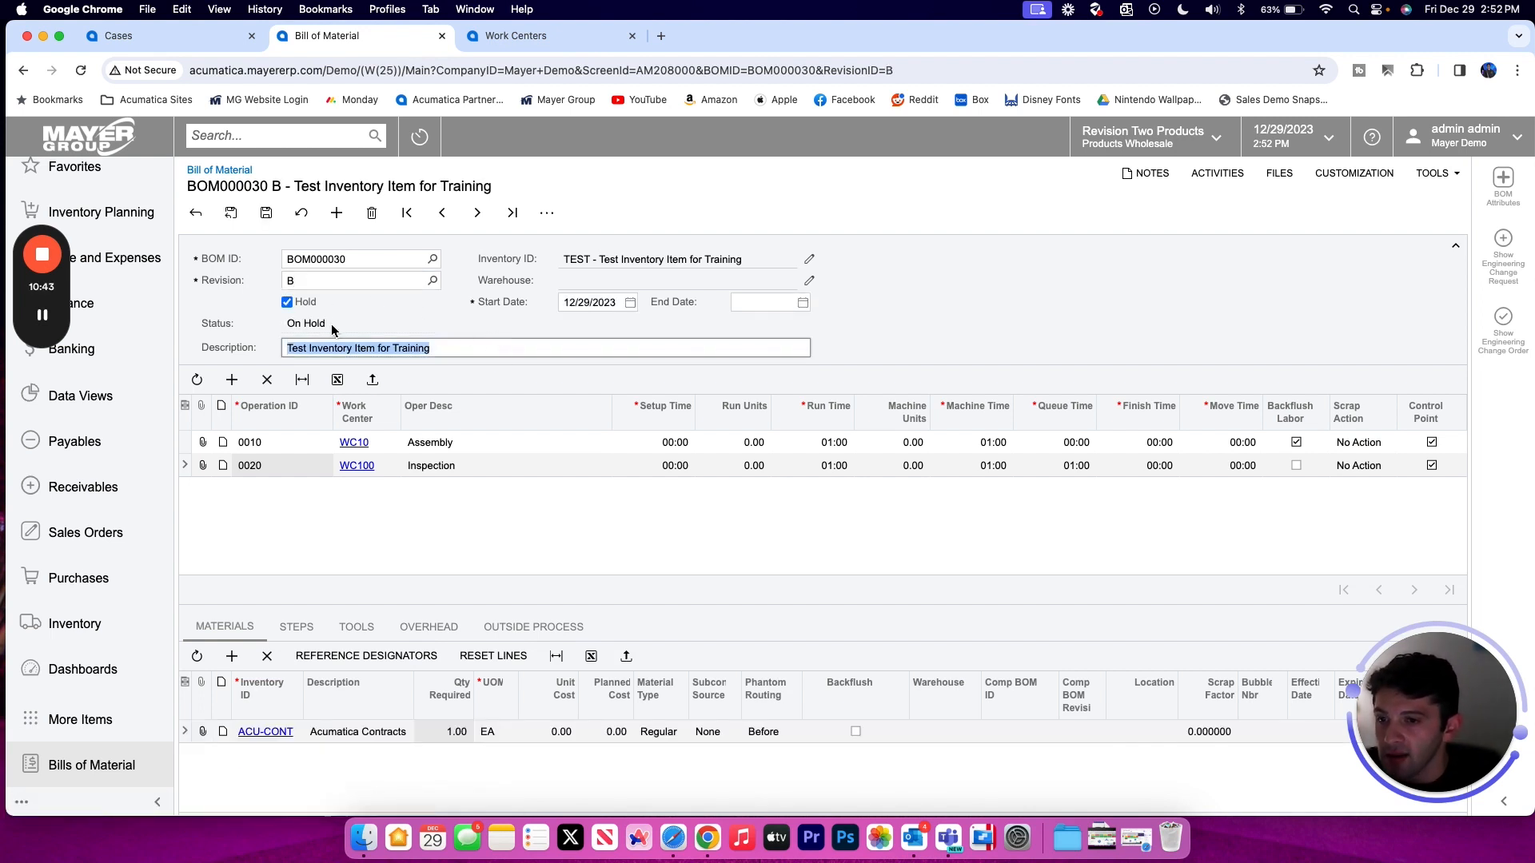
pyautogui.moveTo(331, 323); pyautogui.dragTo(286, 330)
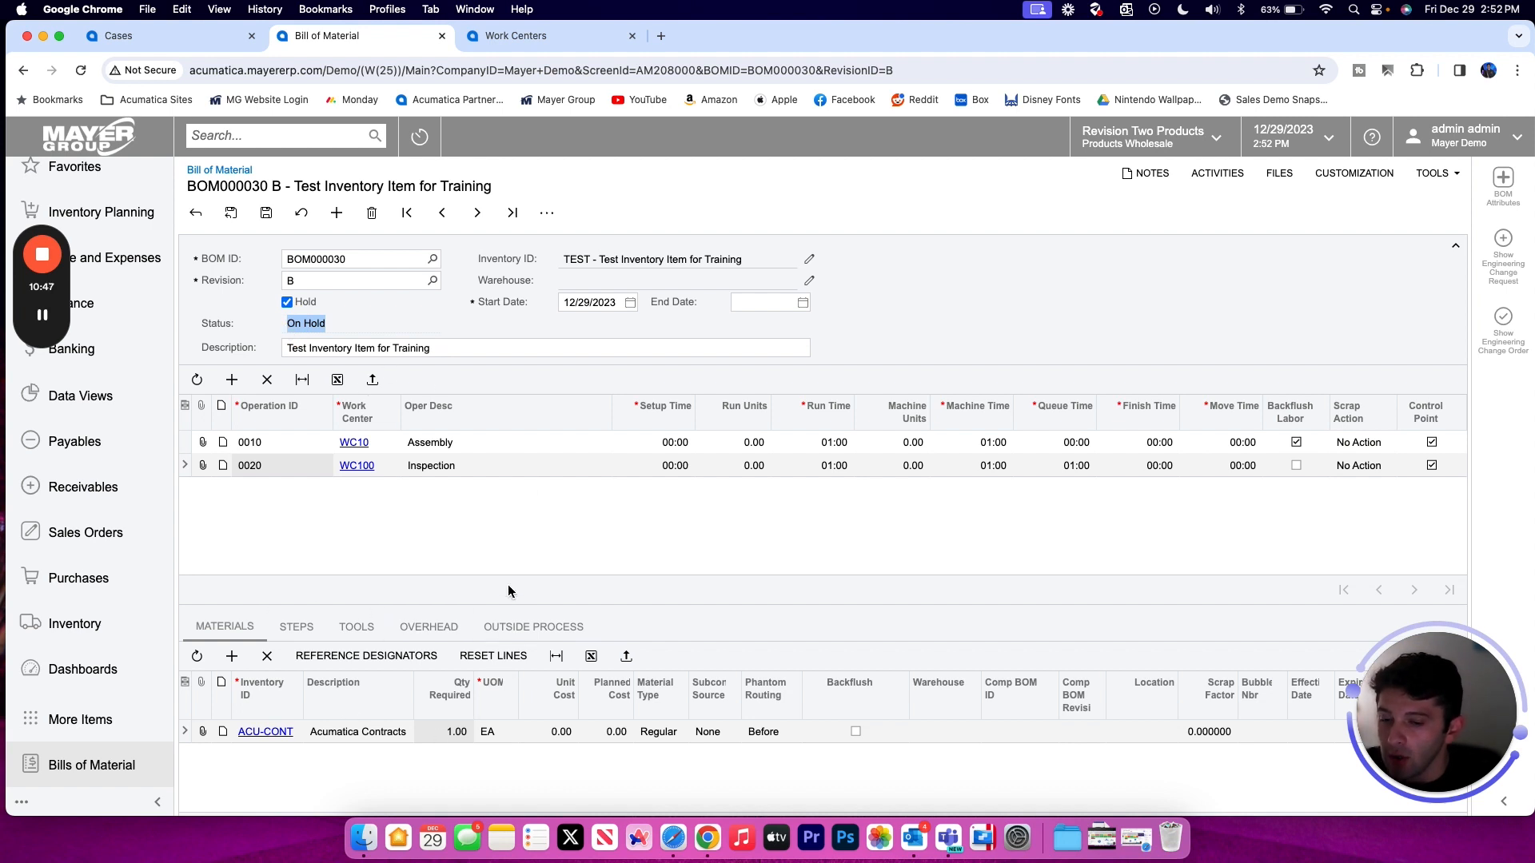
pyautogui.click(265, 211)
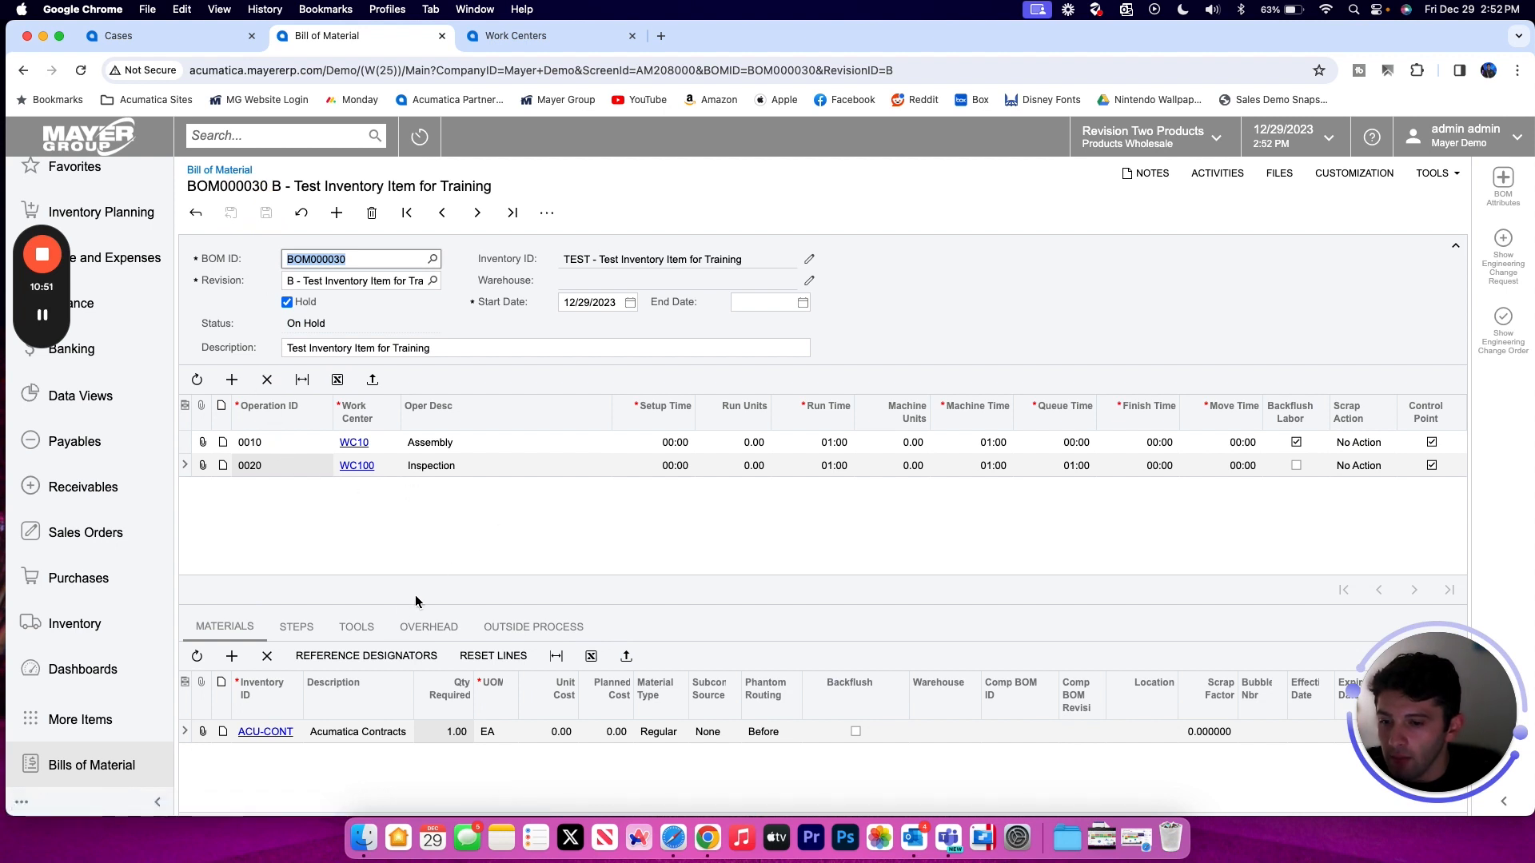
# Add Hotels and Lodging (ACCOMODATE) as a third material of operation 0010 in revision B.
pyautogui.click(263, 445)
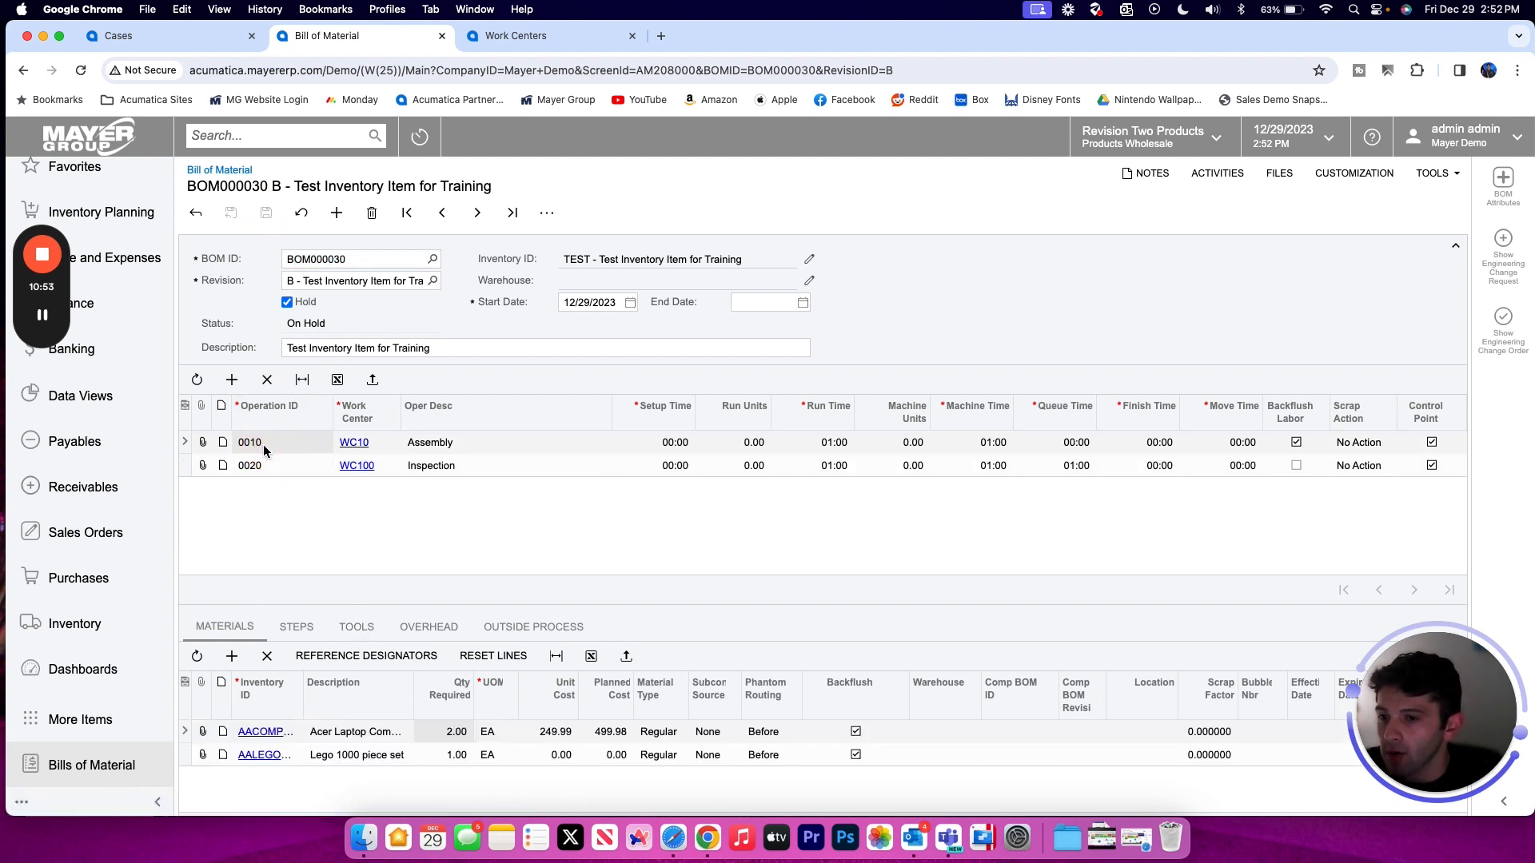
pyautogui.click(231, 656)
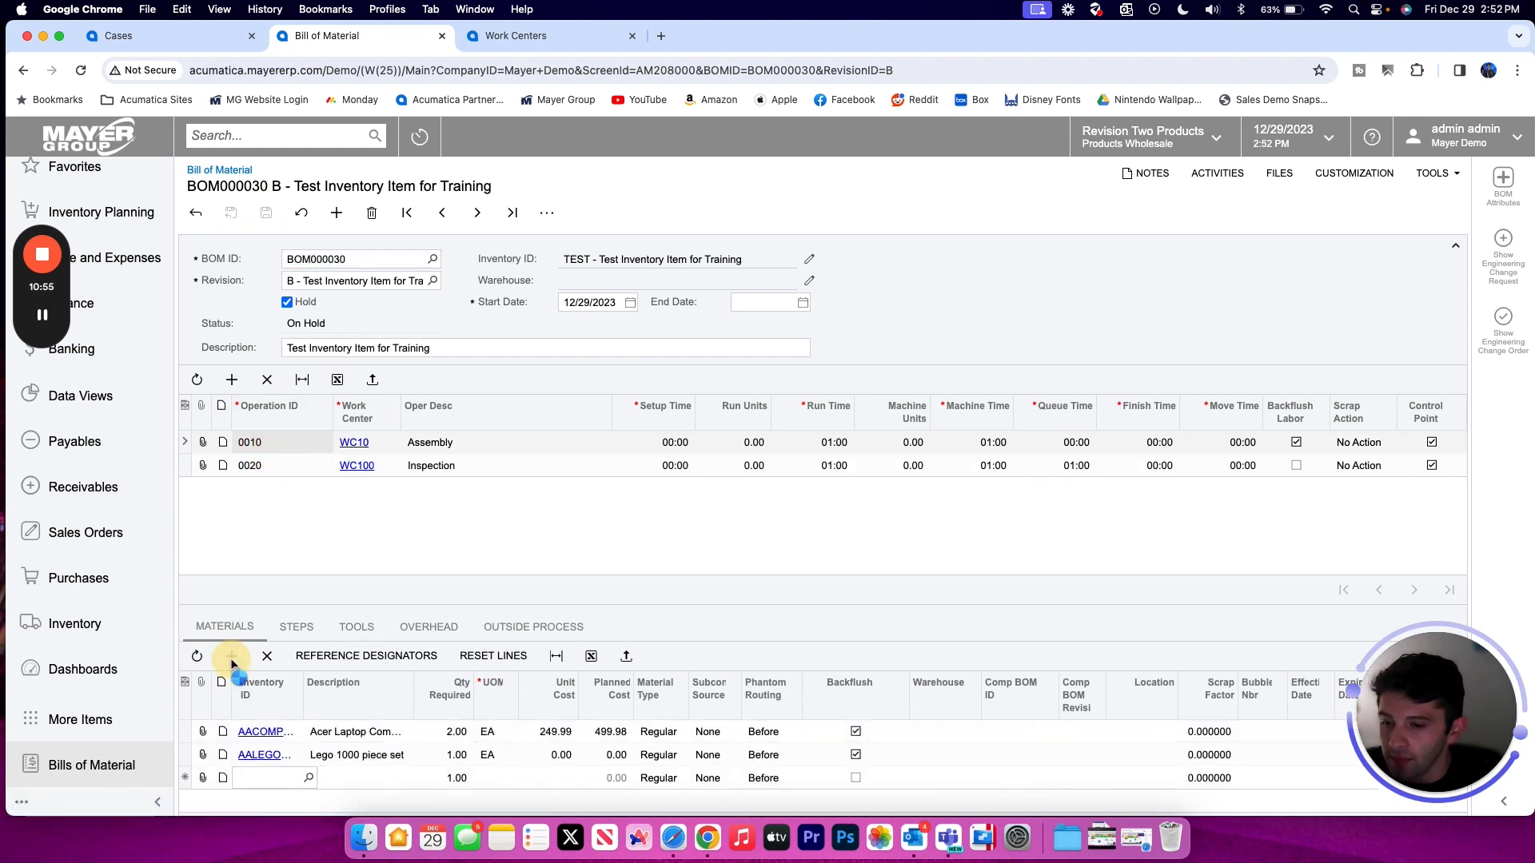
pyautogui.click(308, 778)
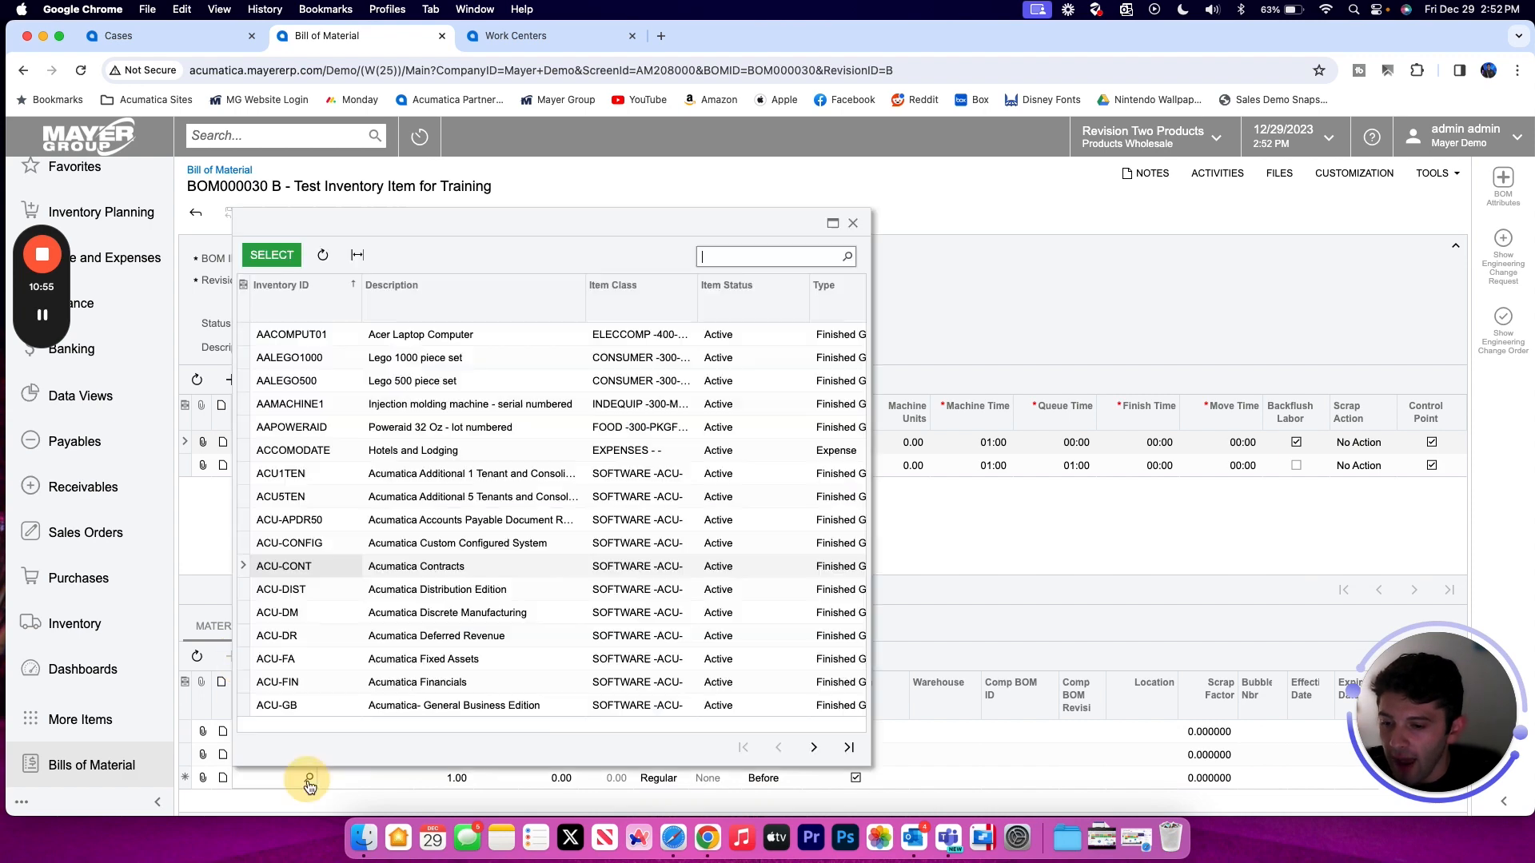
pyautogui.doubleClick(280, 444)
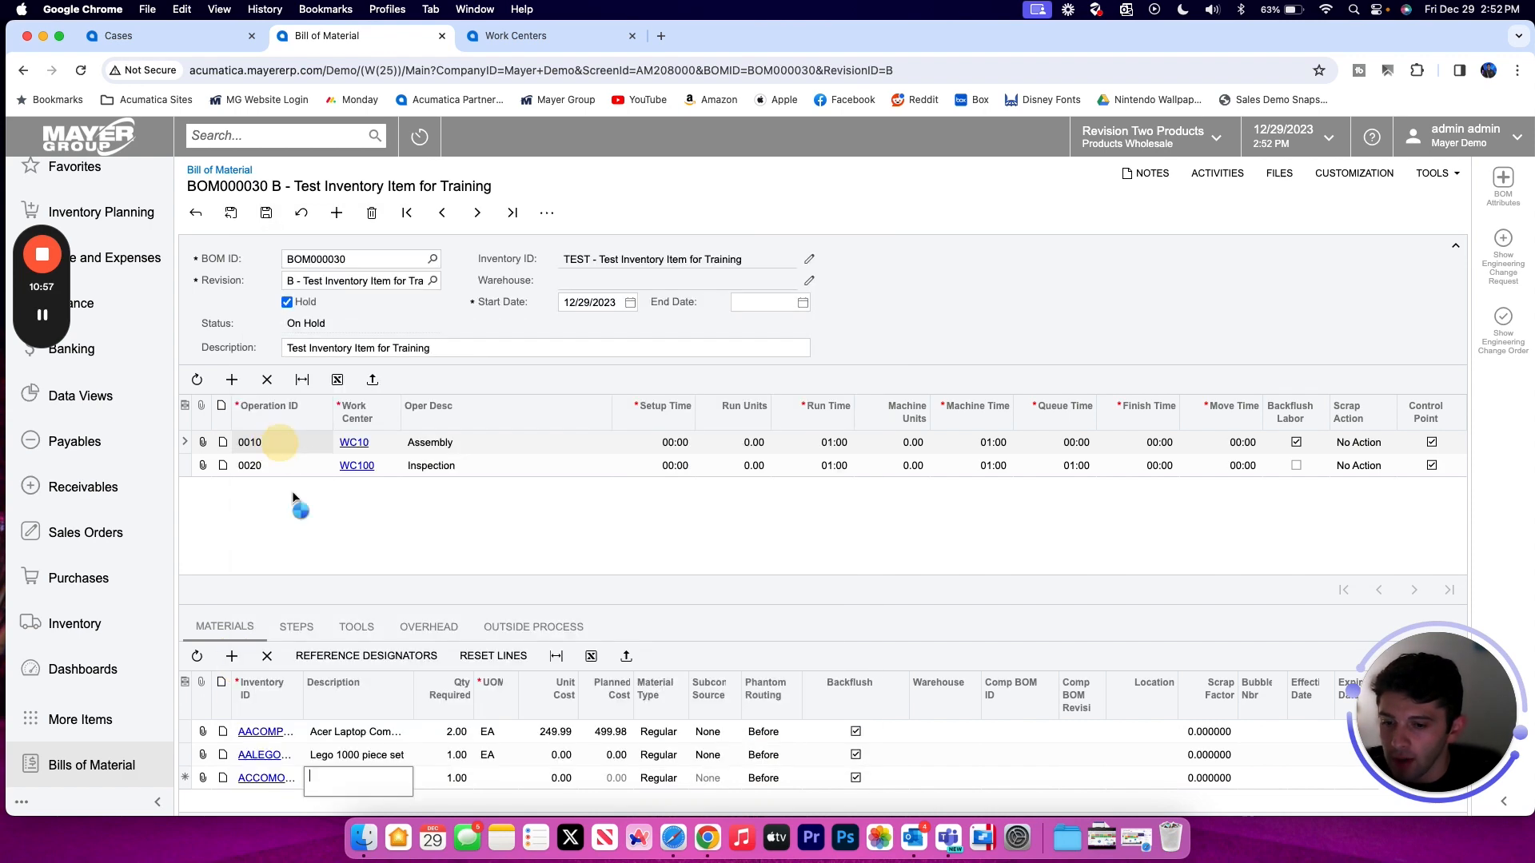
# Set the required quantity of the Acer Laptop Computer material in revision B to 3 and save the bill of material.
pyautogui.click(448, 734)
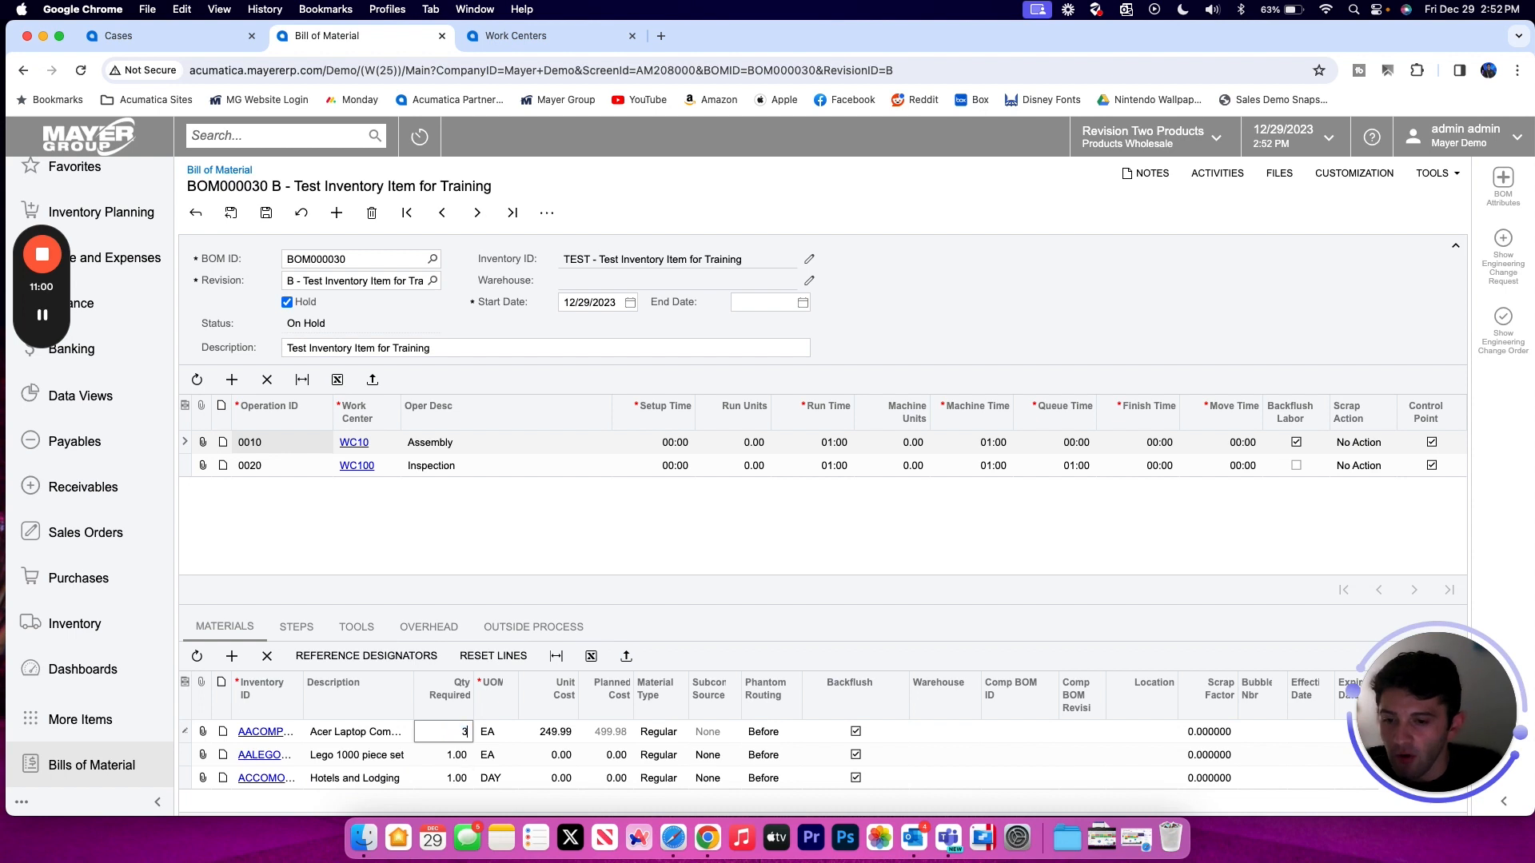
pyautogui.click(436, 562)
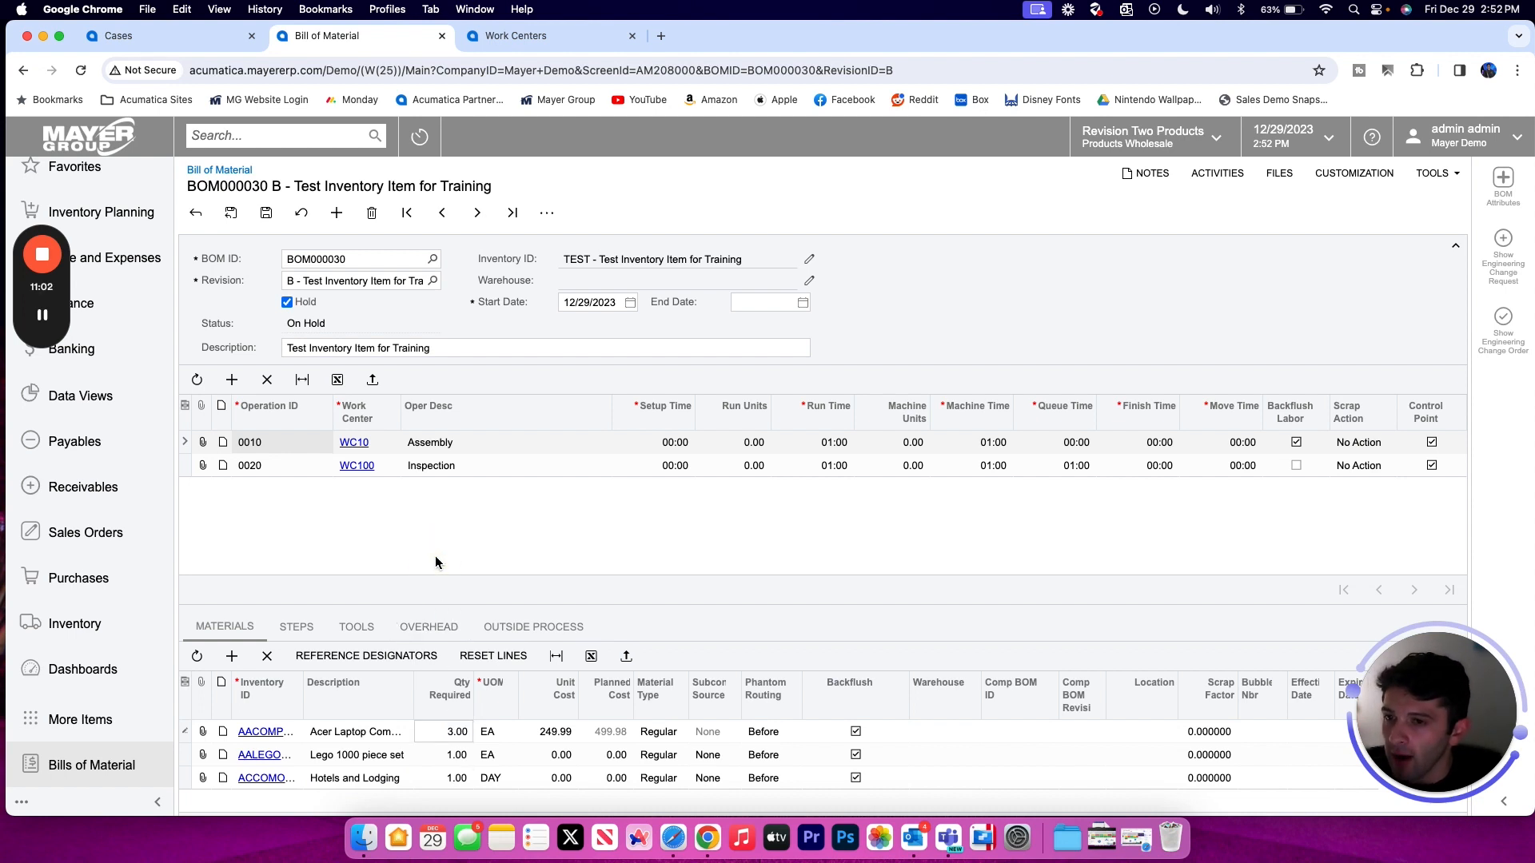
pyautogui.click(266, 212)
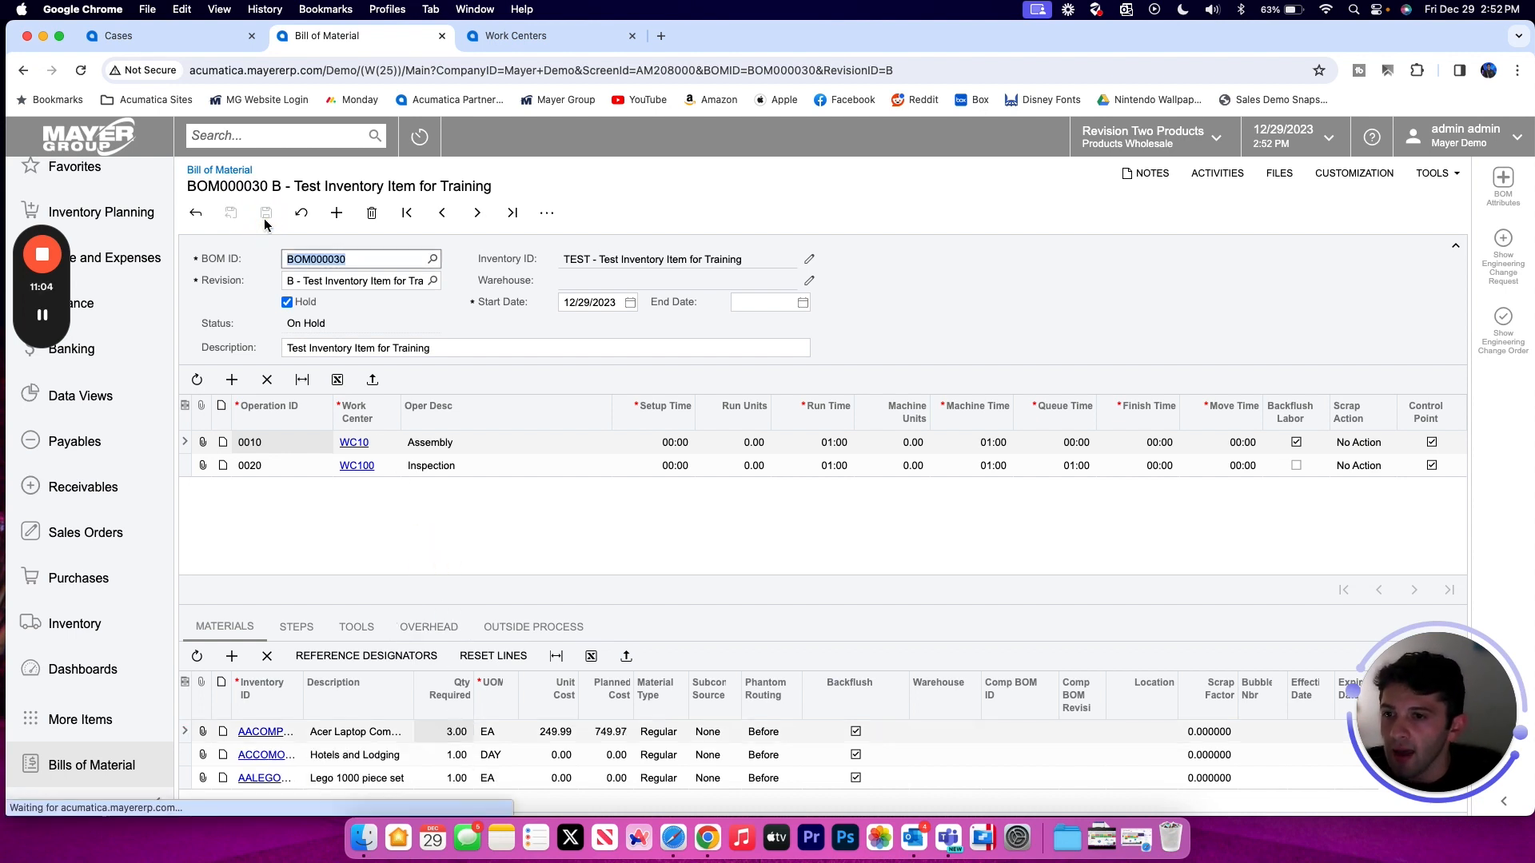
# Switch the TEST item's bill of material to revision A and archive that revision.
pyautogui.click(433, 282)
pyautogui.click(448, 411)
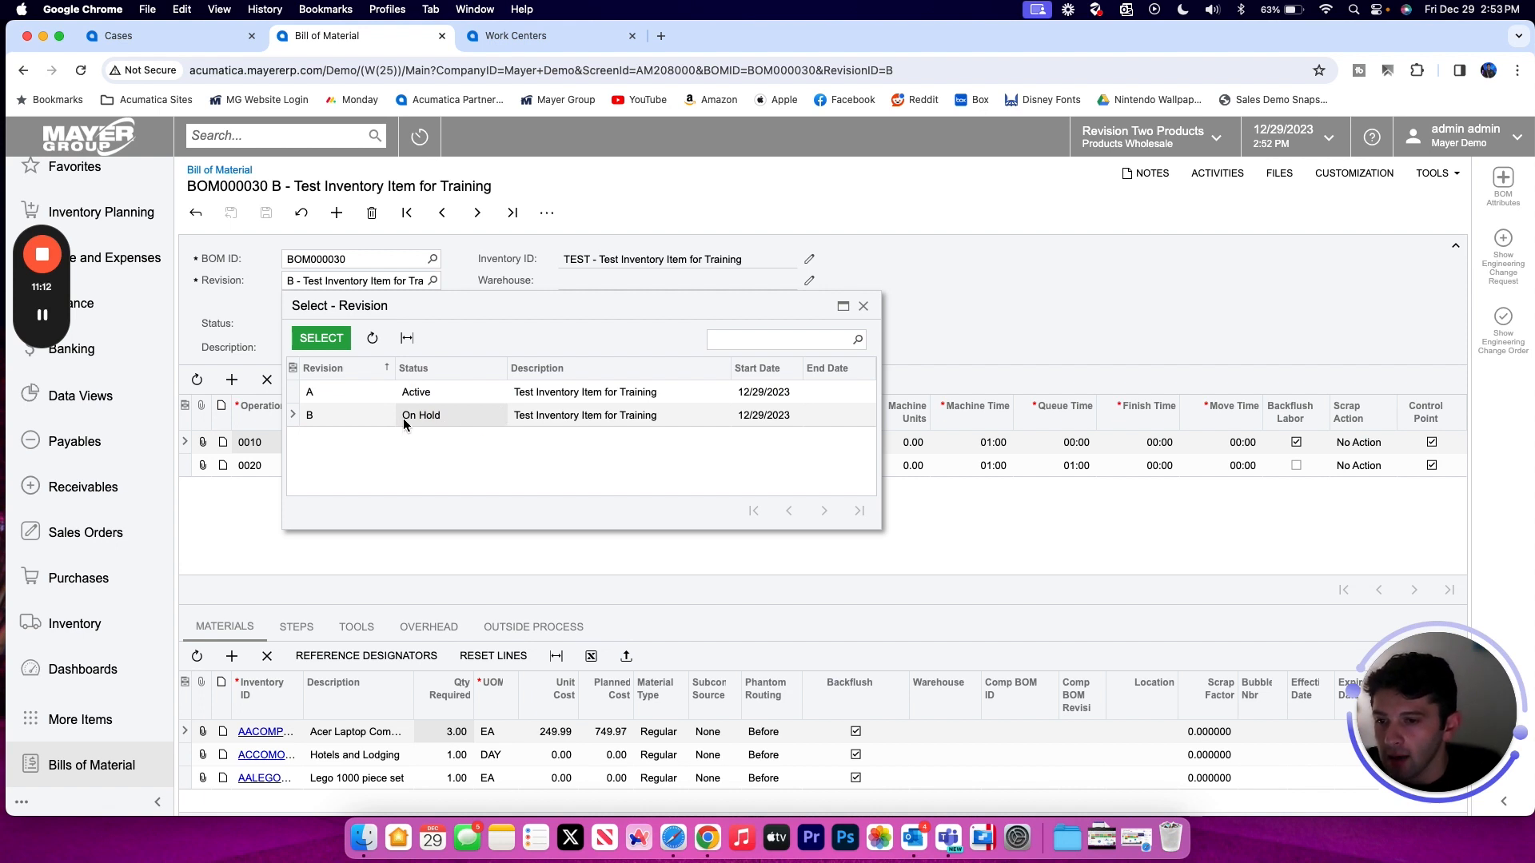
pyautogui.doubleClick(386, 392)
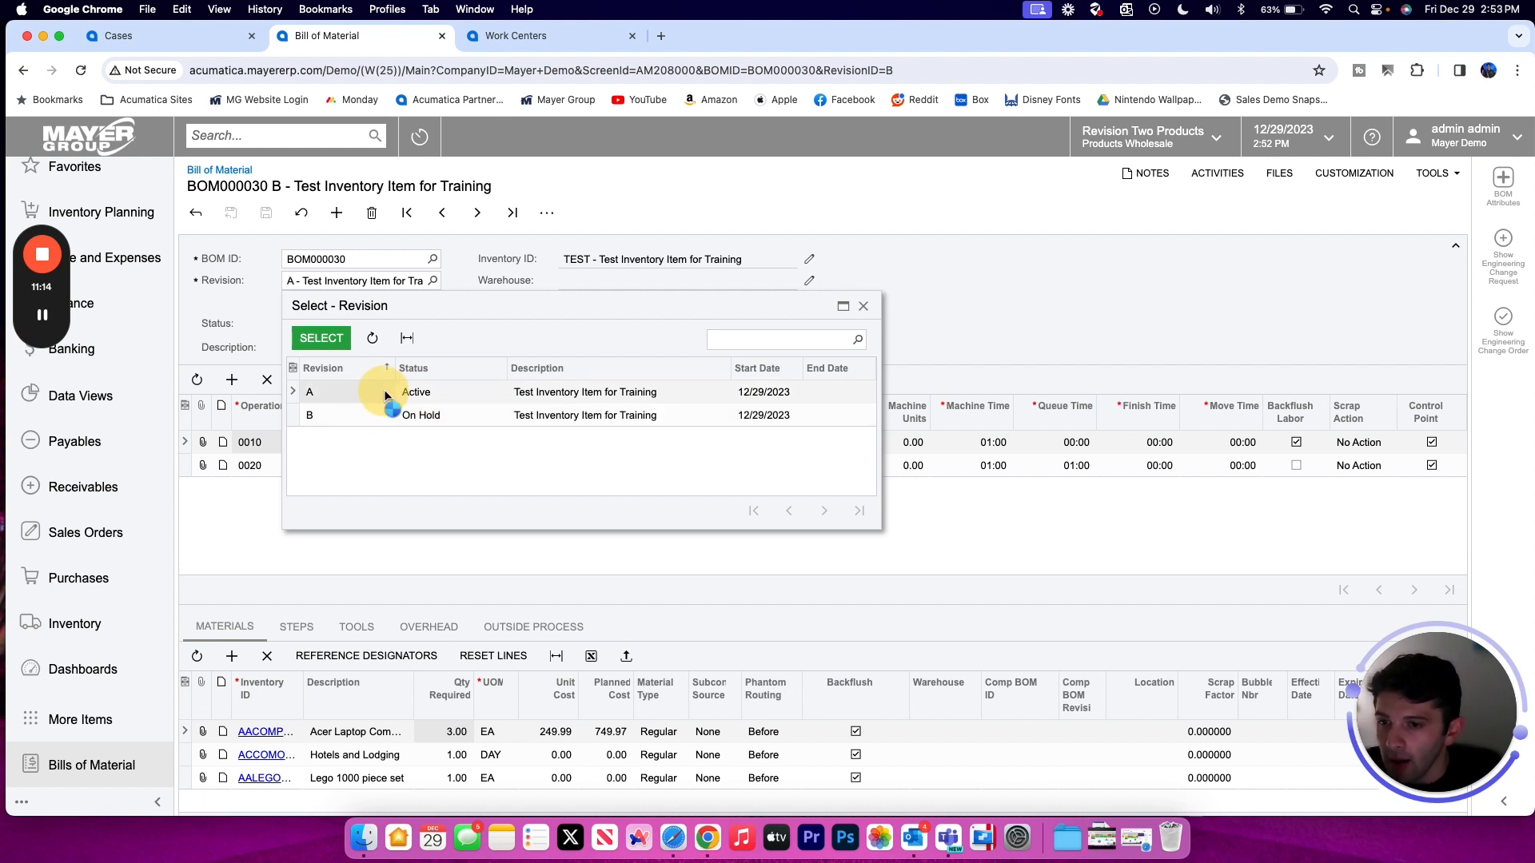
pyautogui.click(546, 213)
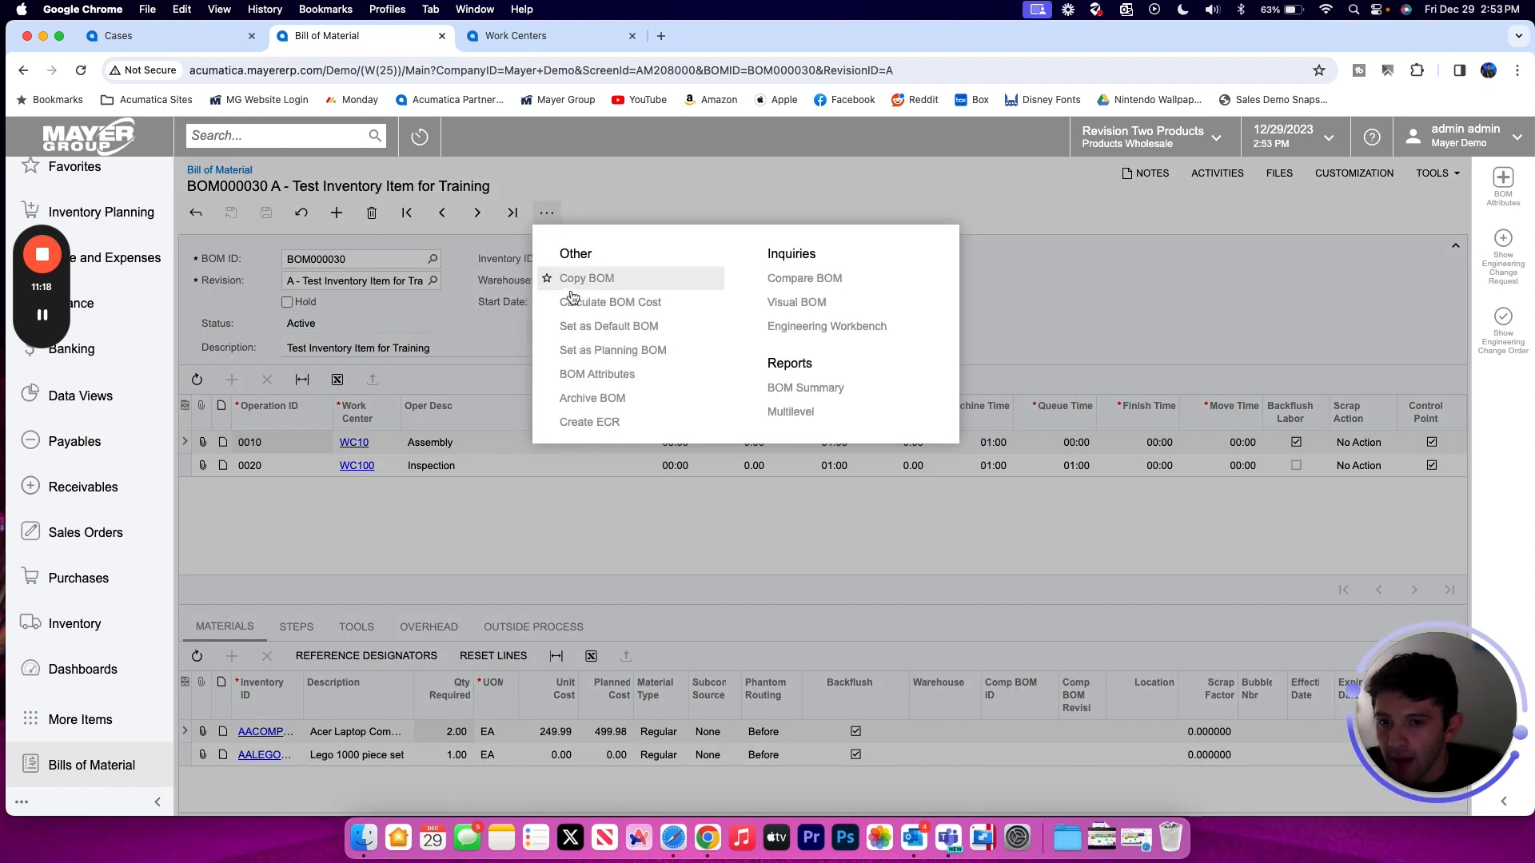
pyautogui.click(631, 399)
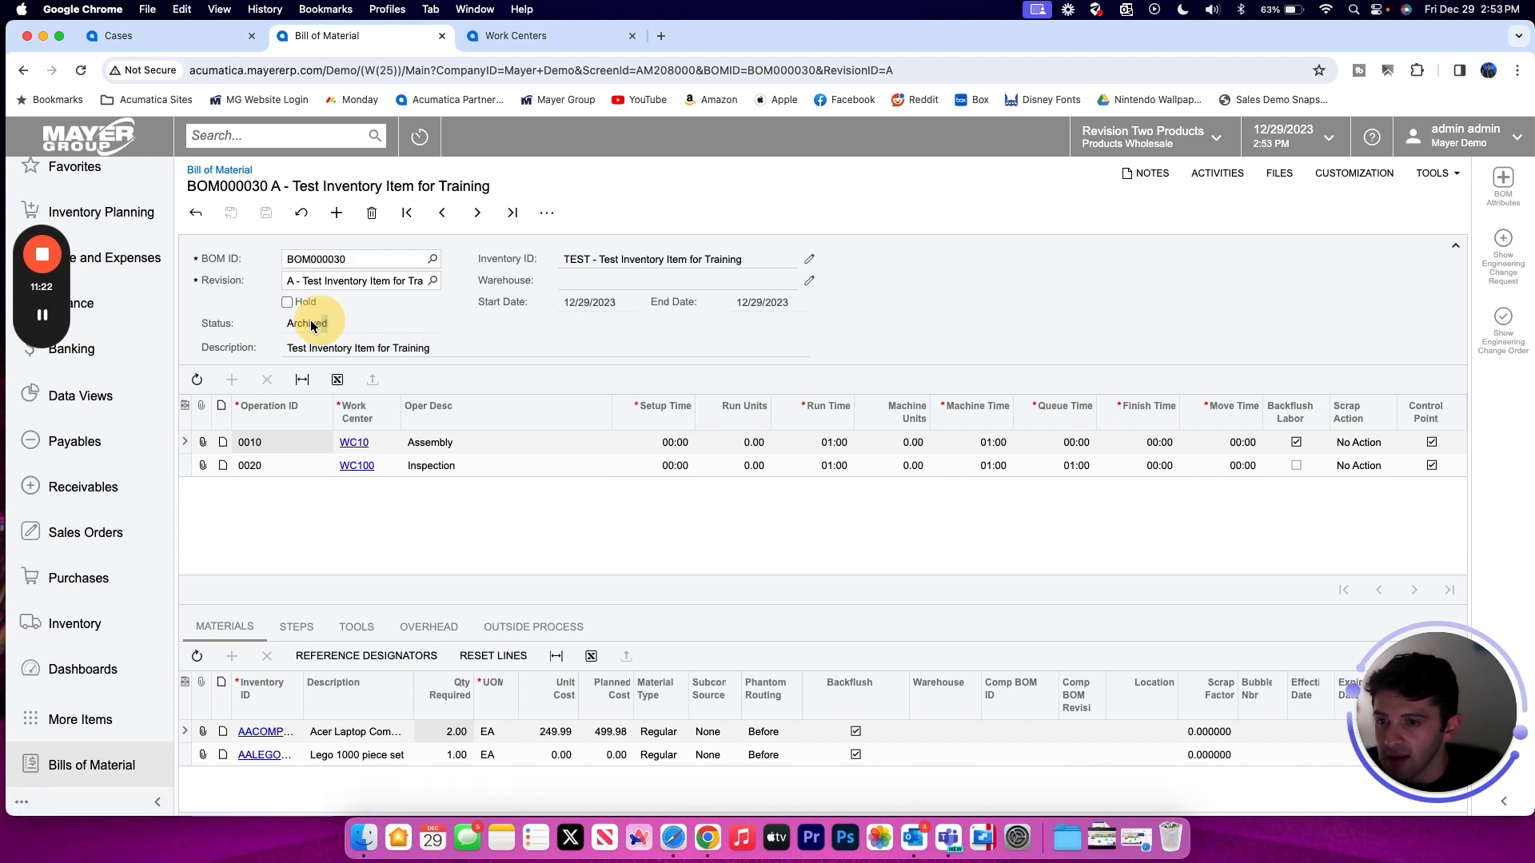
pyautogui.moveTo(312, 327); pyautogui.dragTo(278, 320)
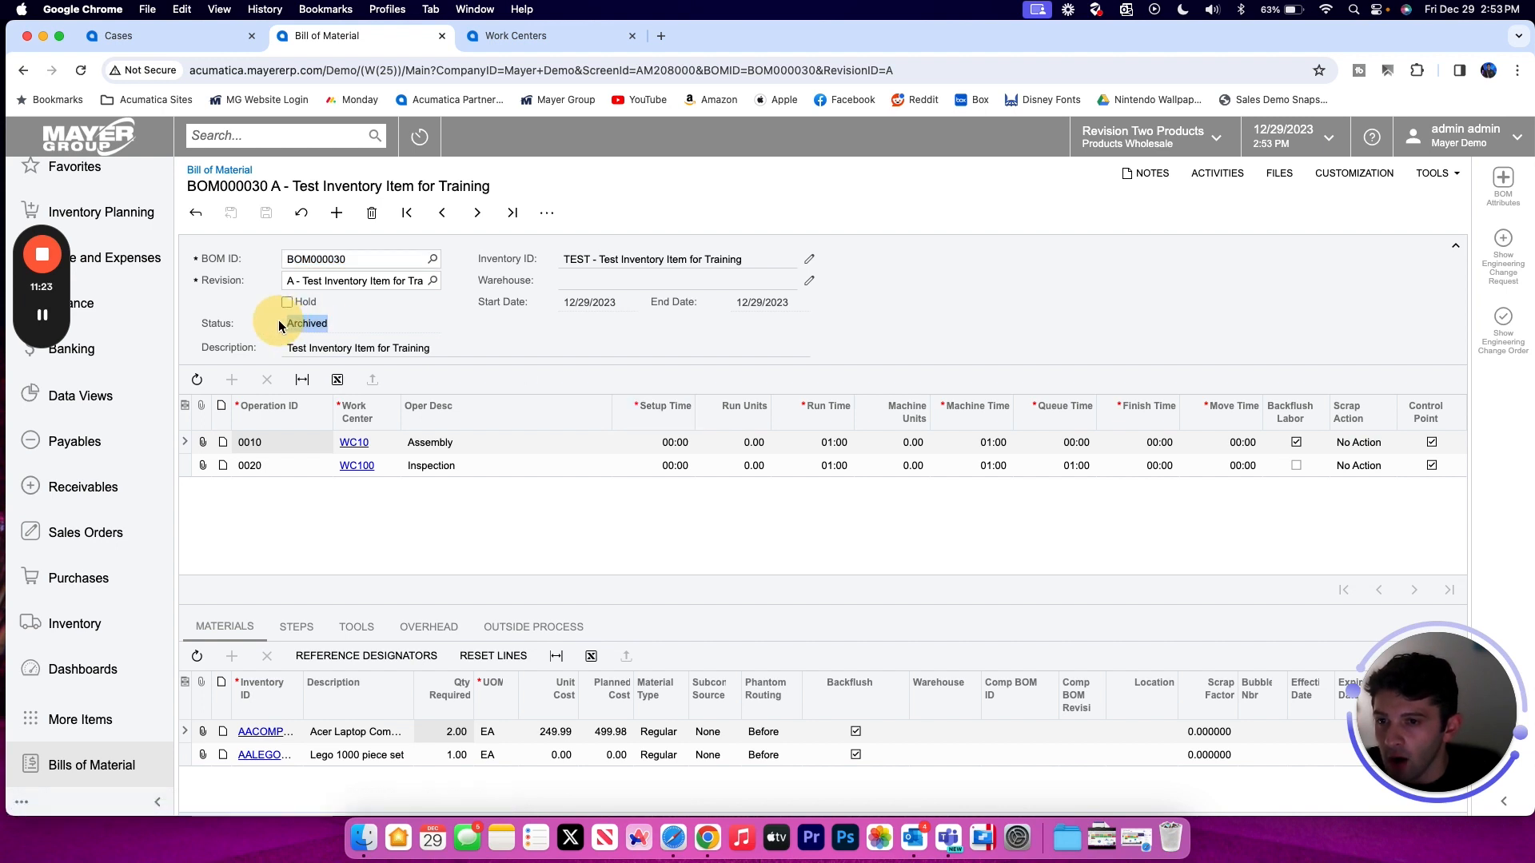
# Take revision B off hold and save it, then check the status and dates of both revisions in the revision list.
pyautogui.click(434, 281)
pyautogui.doubleClick(409, 415)
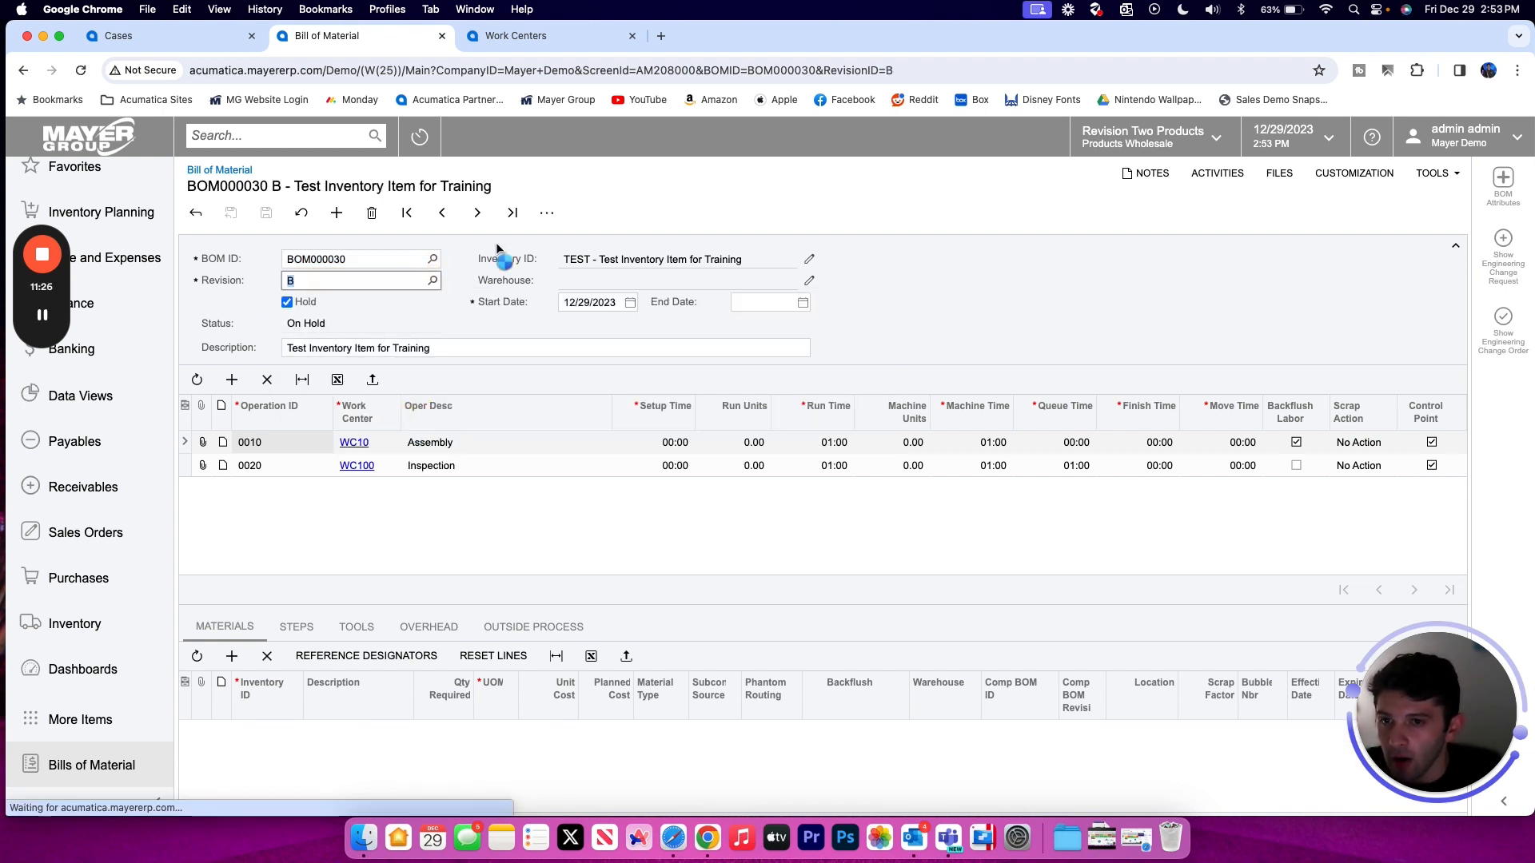
pyautogui.click(287, 302)
pyautogui.click(266, 212)
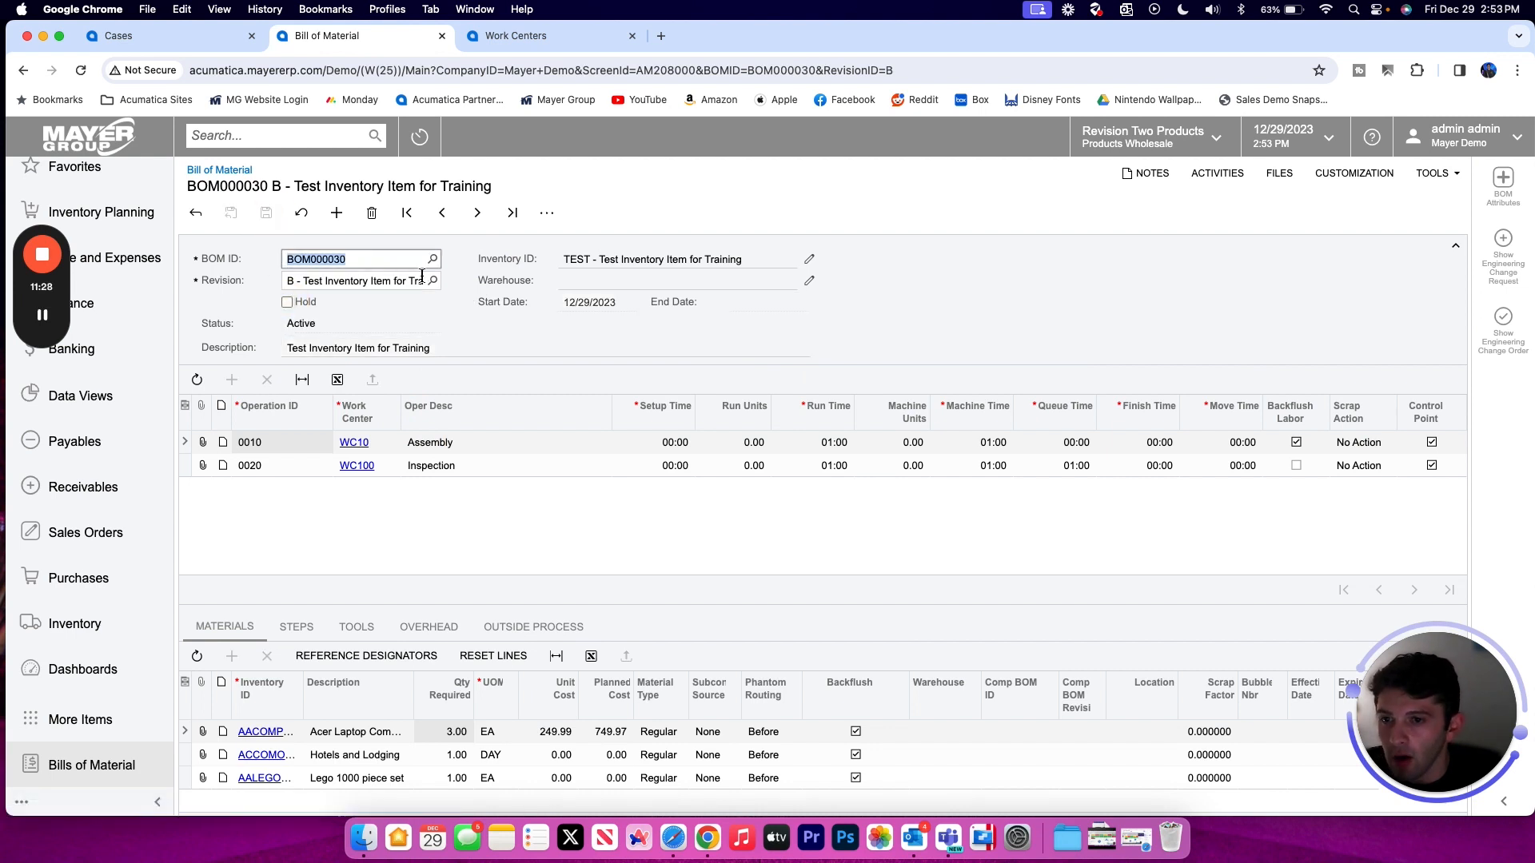
pyautogui.click(432, 281)
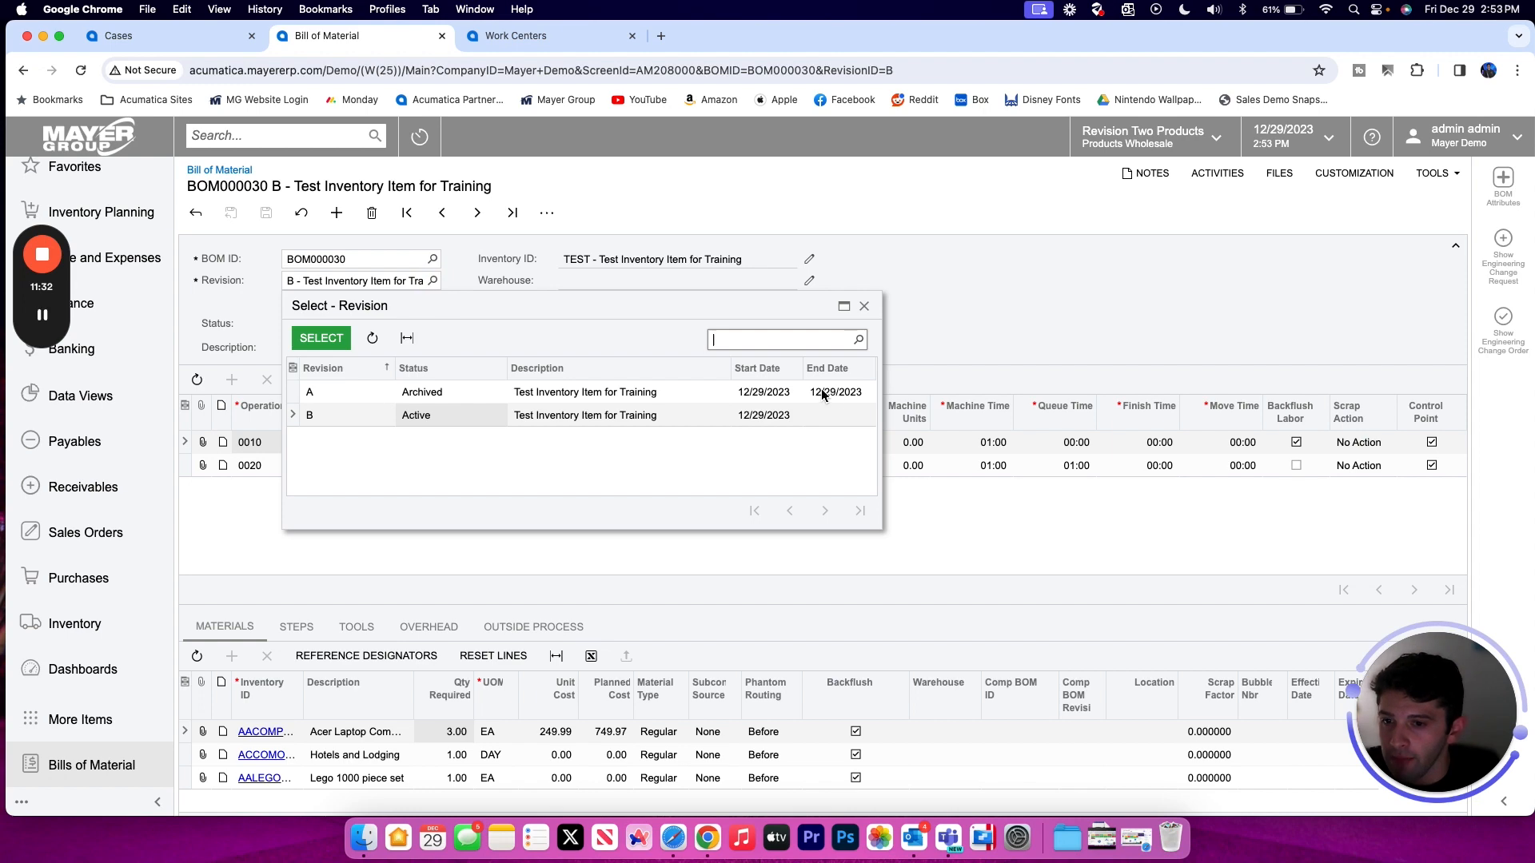
pyautogui.click(864, 305)
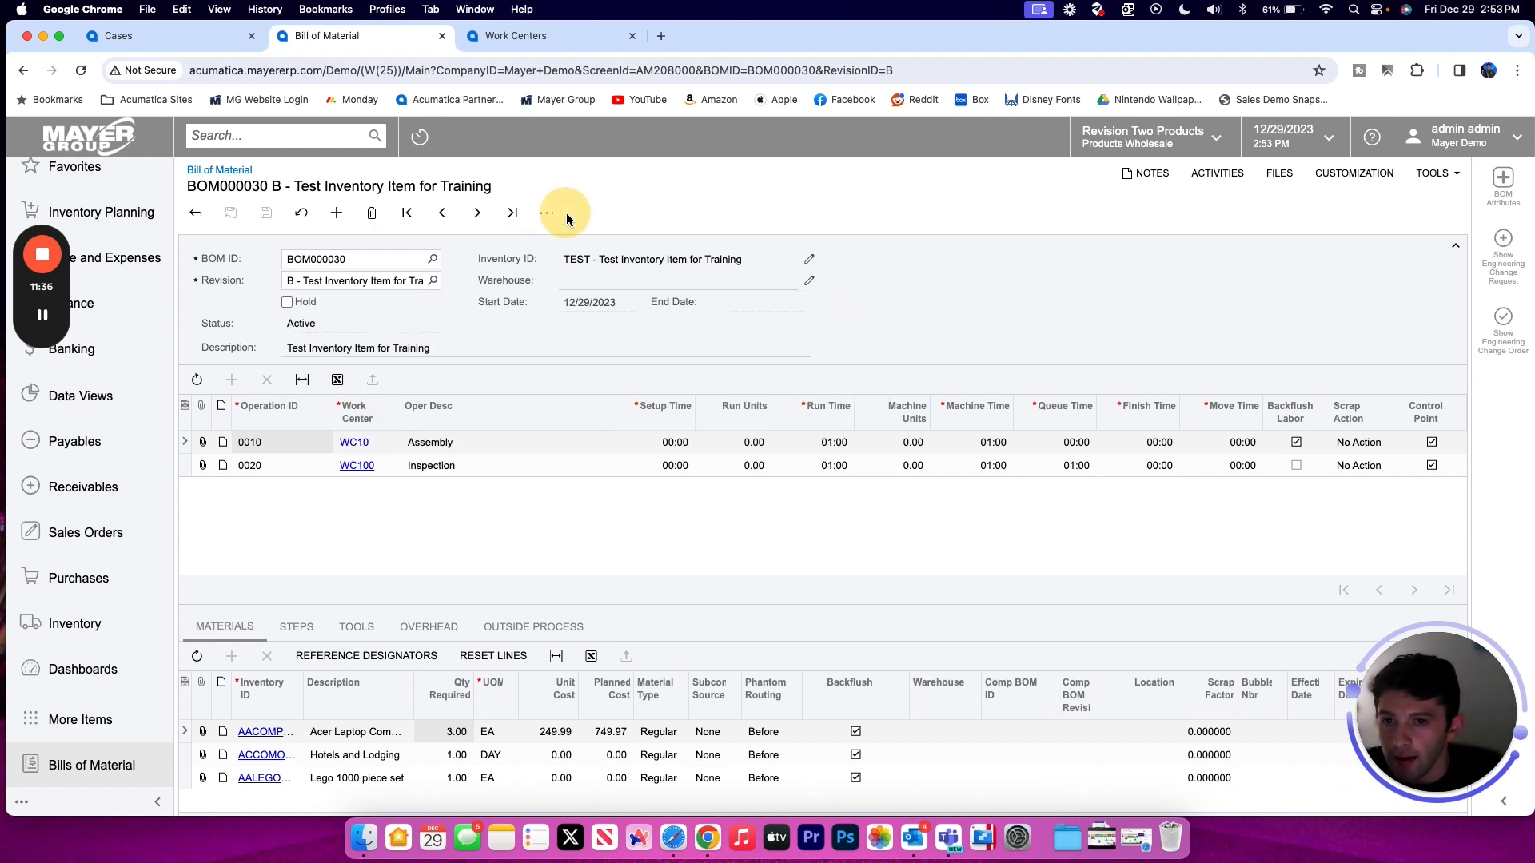
# Start a BOM comparison from the bill of material and choose revision A of BOM000030 as the first BOM.
pyautogui.click(547, 213)
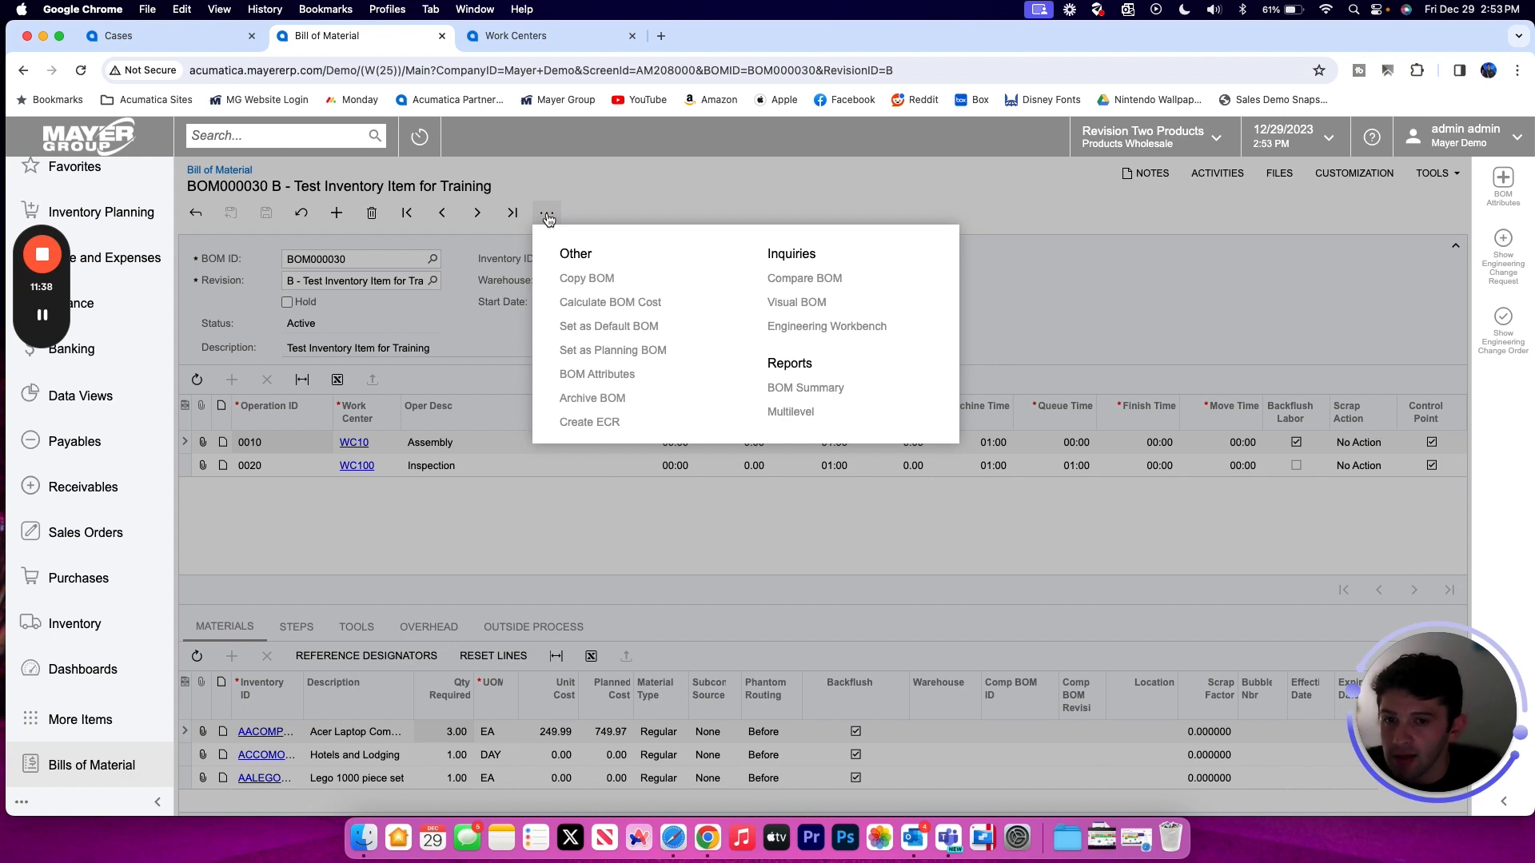
pyautogui.click(847, 279)
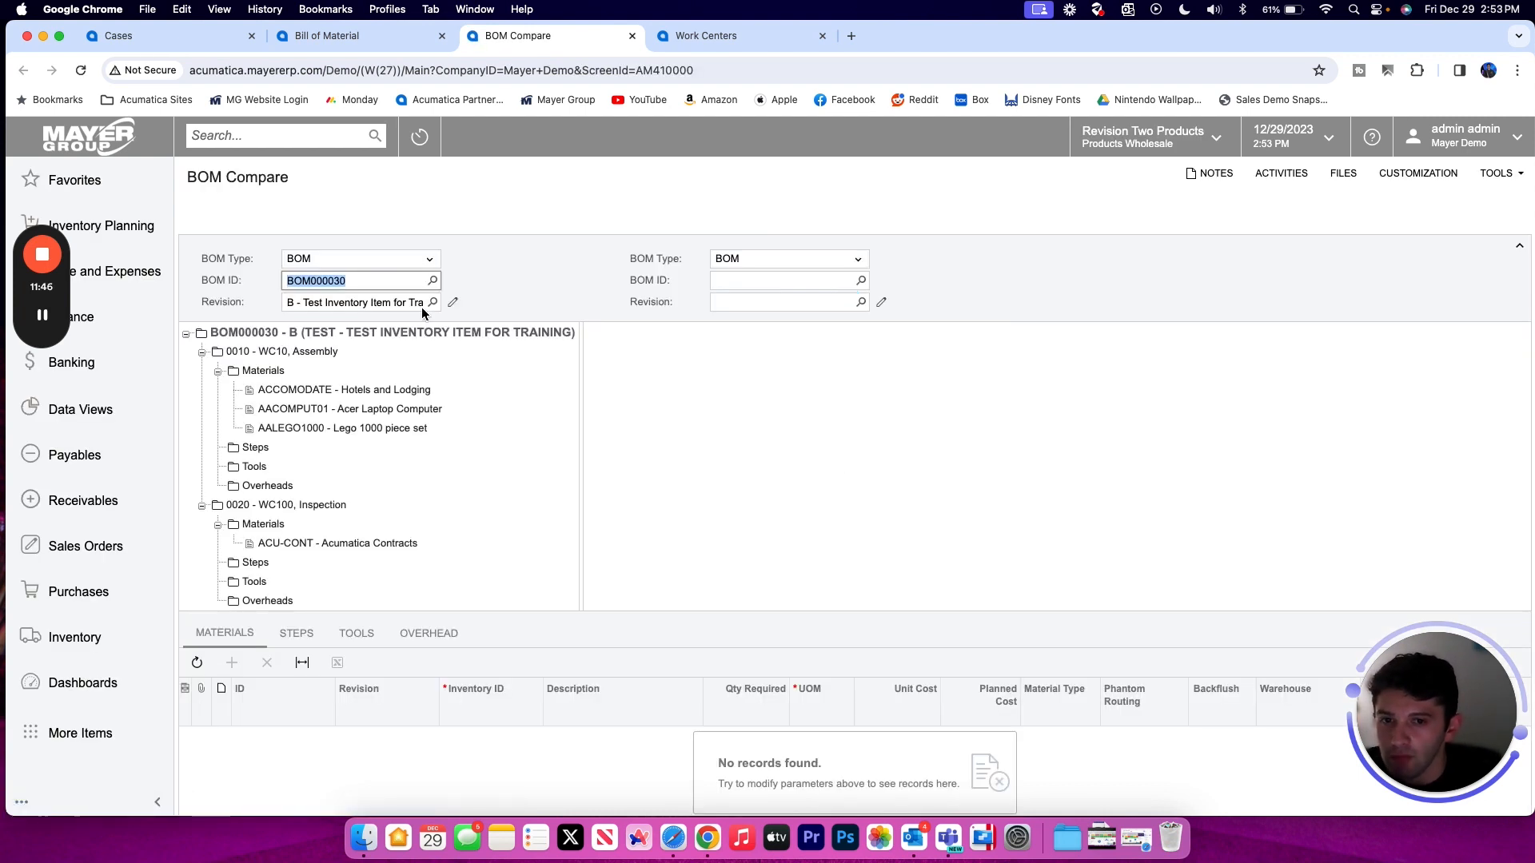
pyautogui.click(432, 302)
pyautogui.click(417, 417)
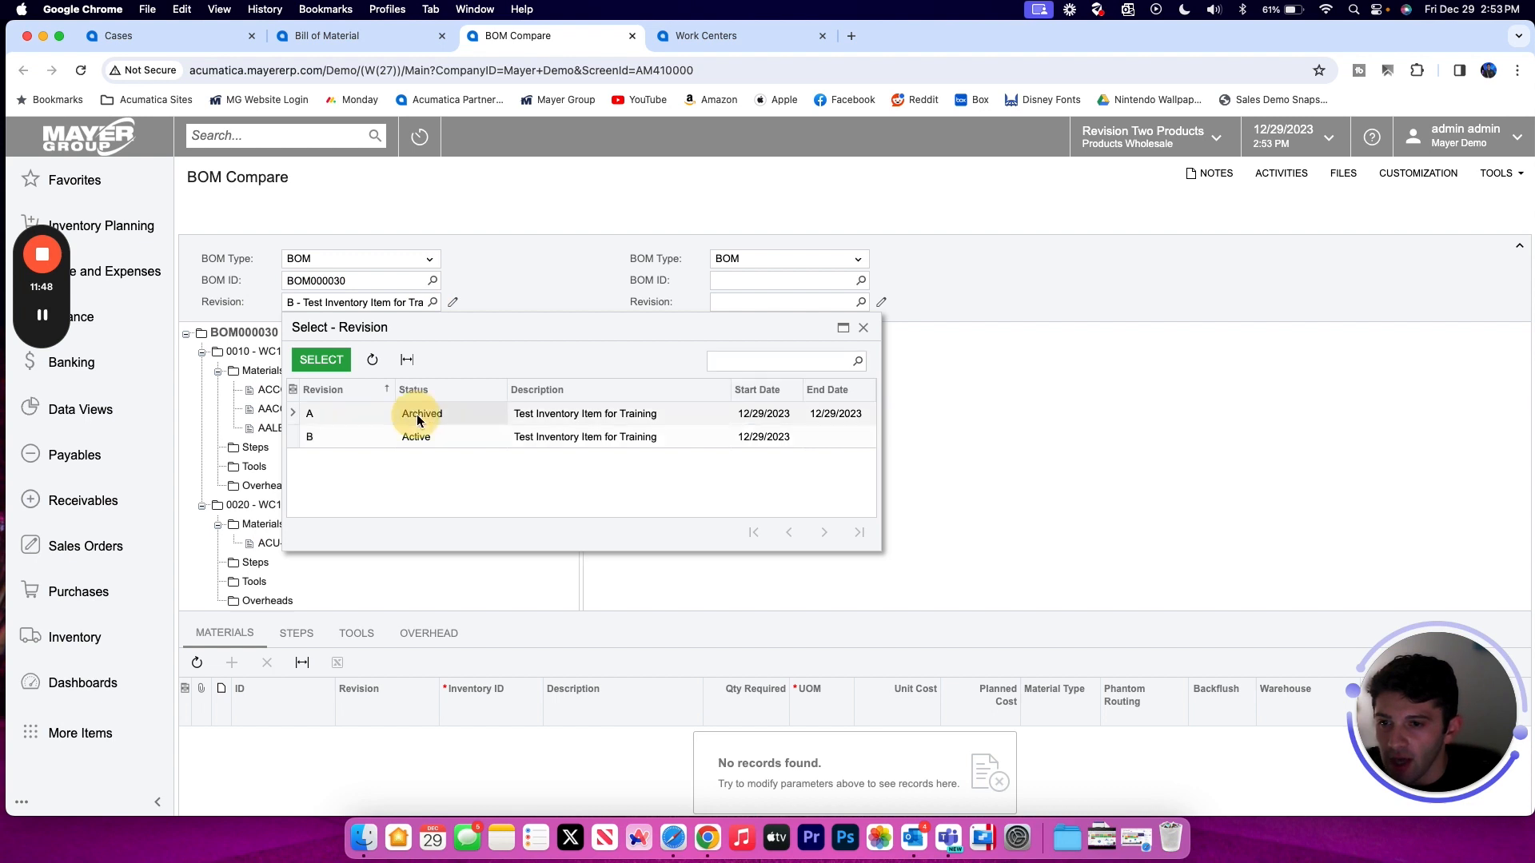
pyautogui.doubleClick(417, 418)
# Choose revision B of BOM000030 as the second BOM and compare the Acer Laptop Computer (AACOMPUT01) material lines of both revisions.
pyautogui.click(380, 280)
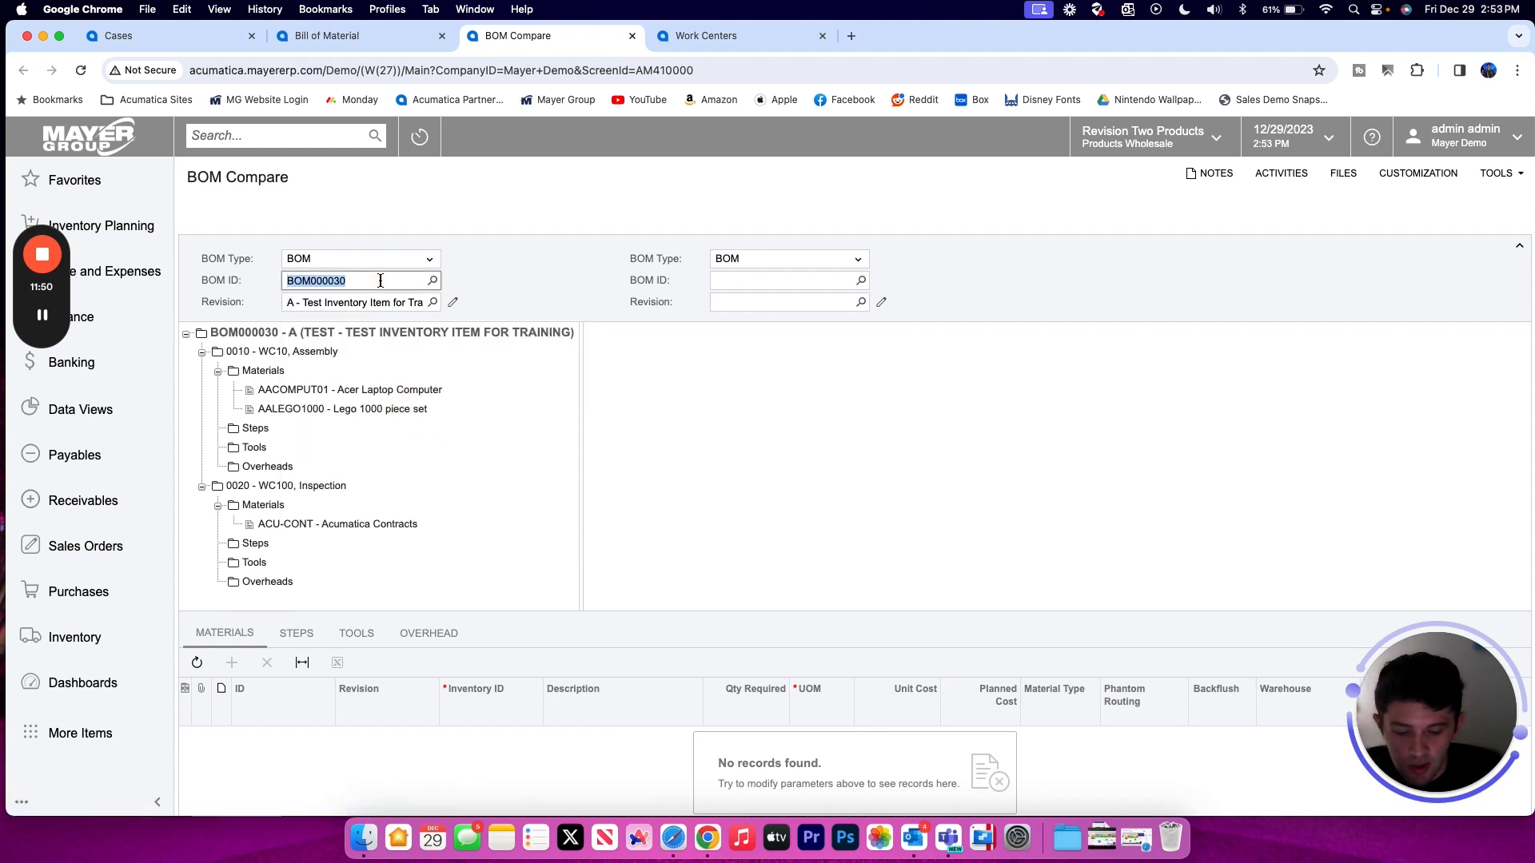
pyautogui.press('super+c')
pyautogui.click(747, 281)
pyautogui.press('super+v')
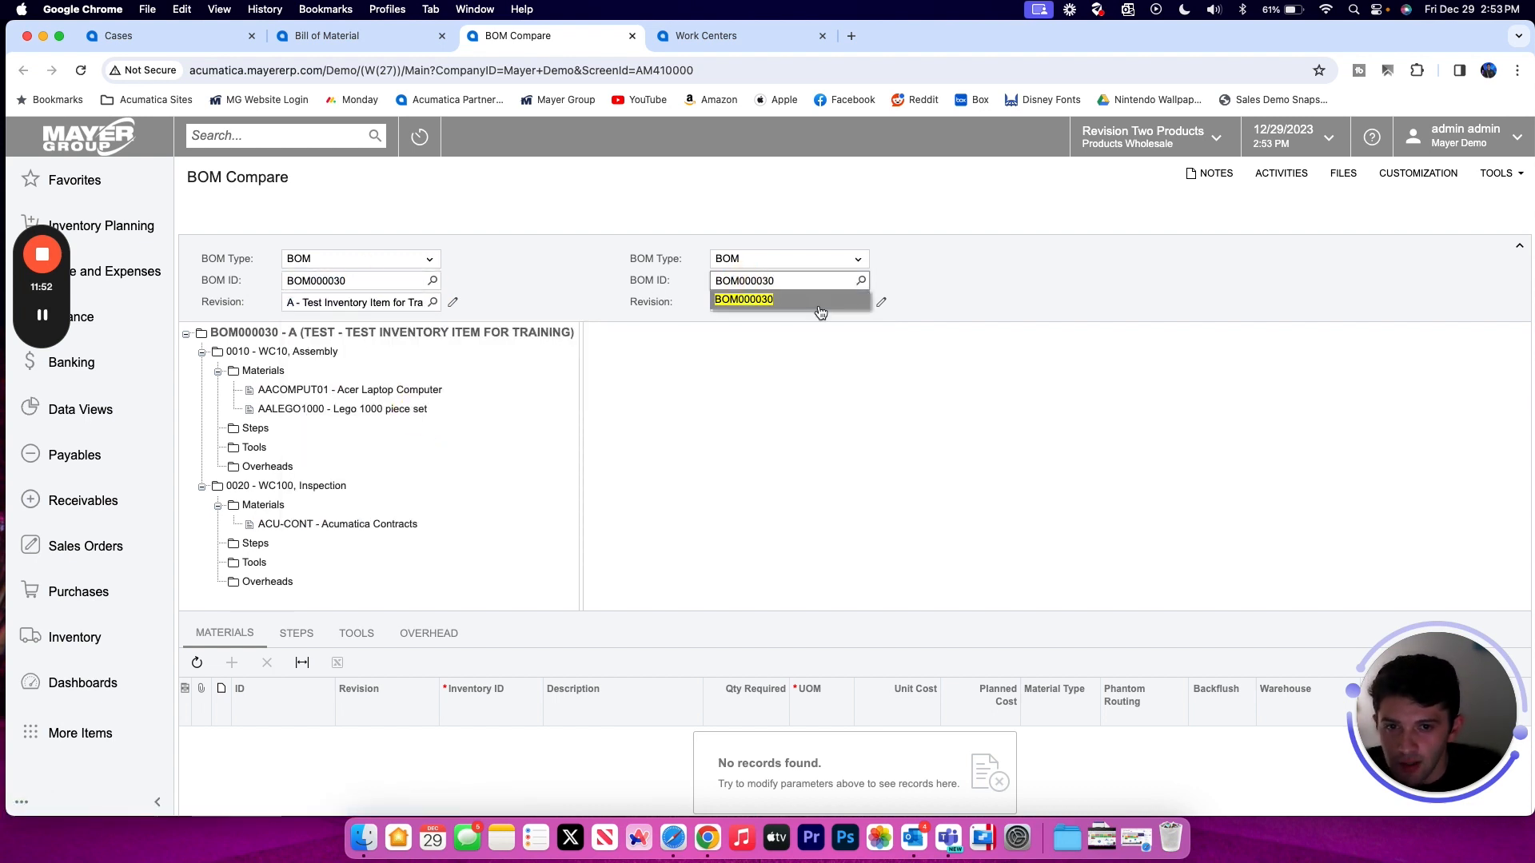
pyautogui.click(819, 304)
pyautogui.click(860, 302)
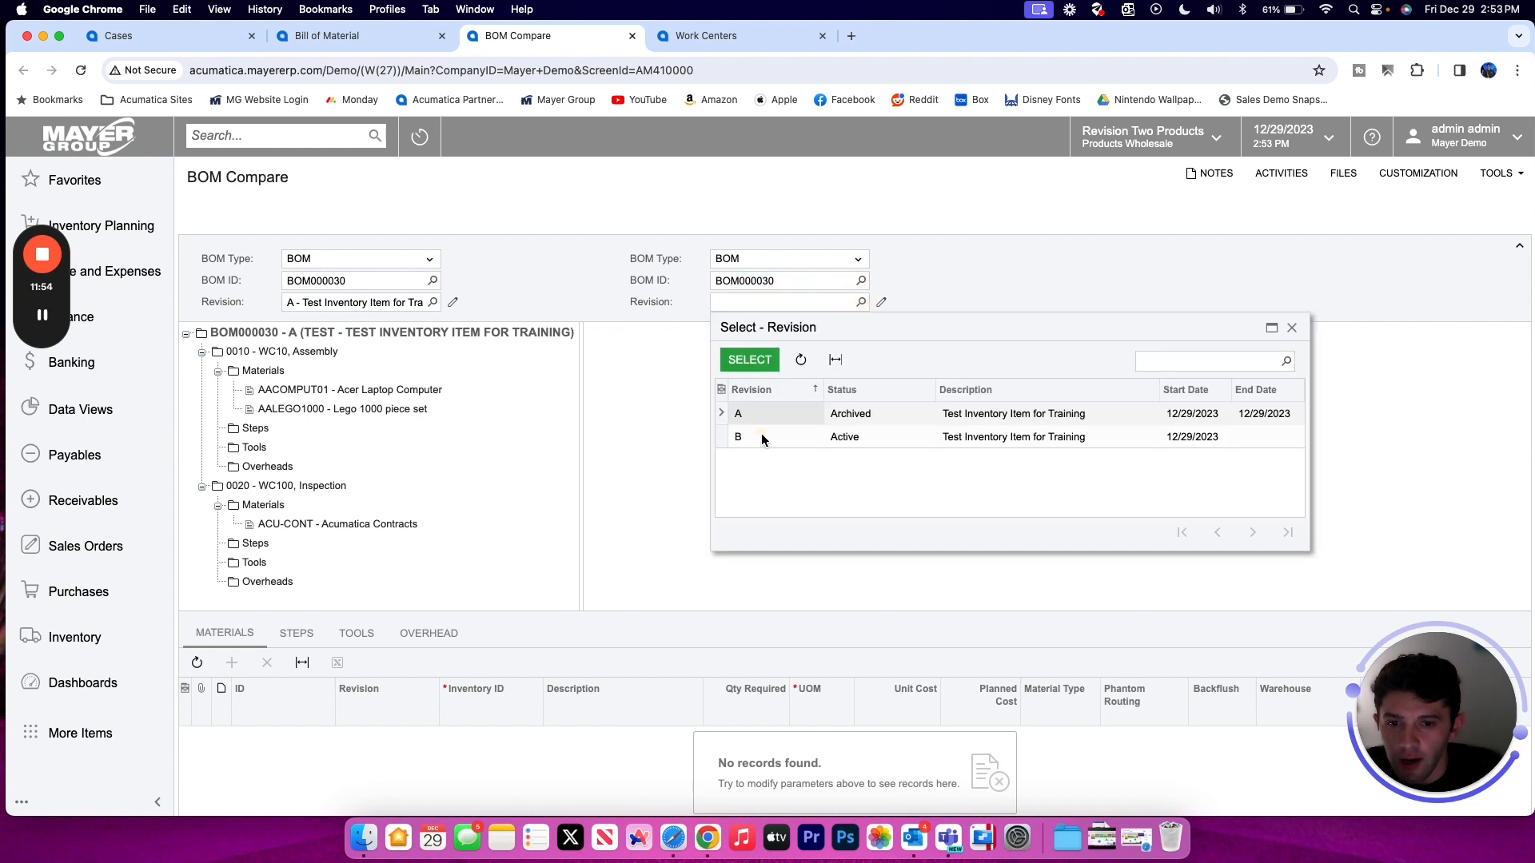
pyautogui.doubleClick(761, 436)
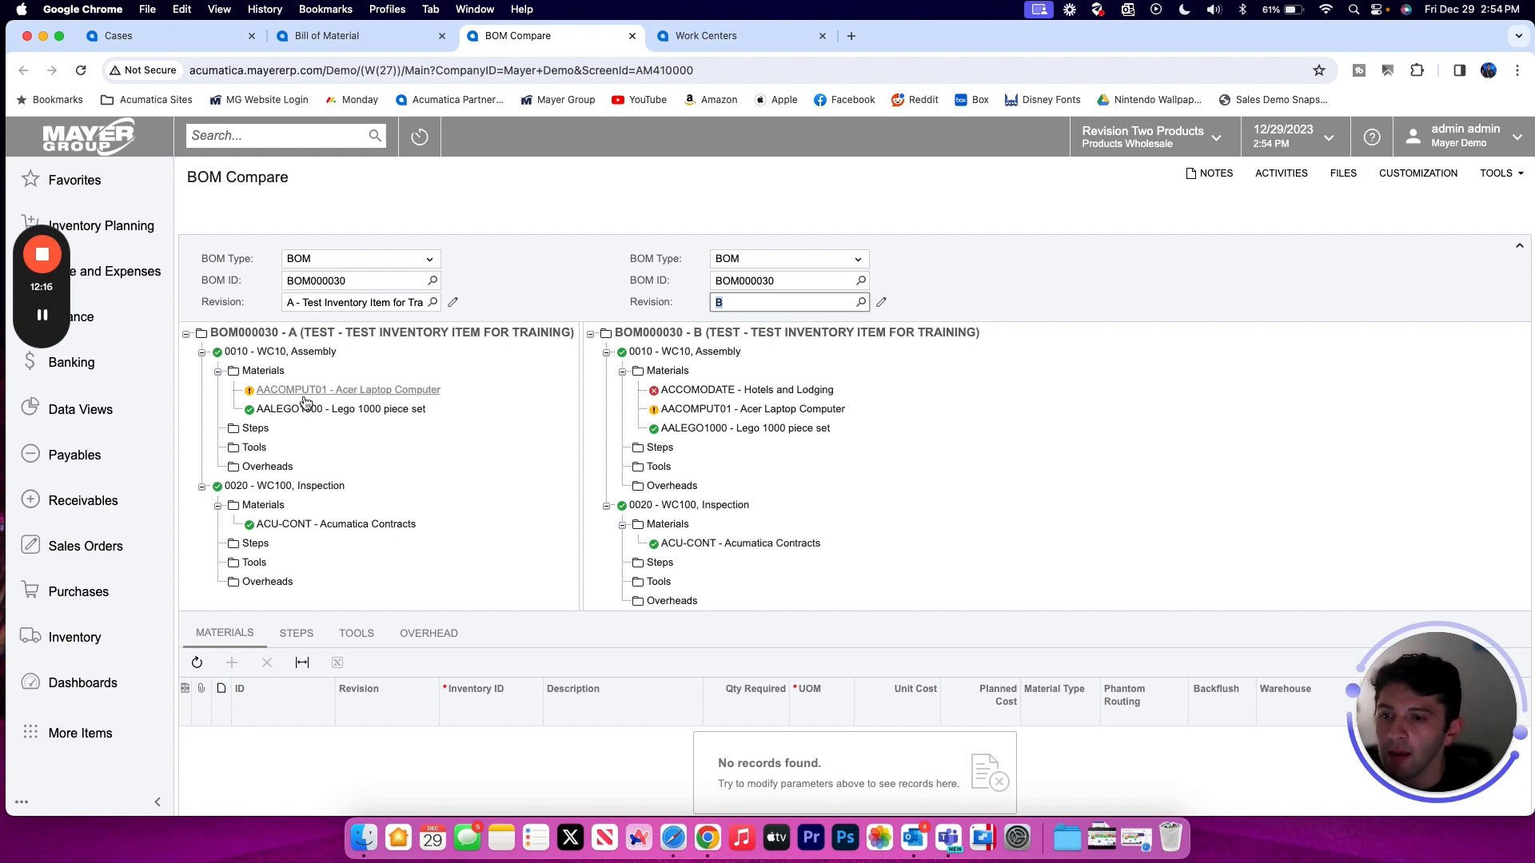
pyautogui.click(672, 410)
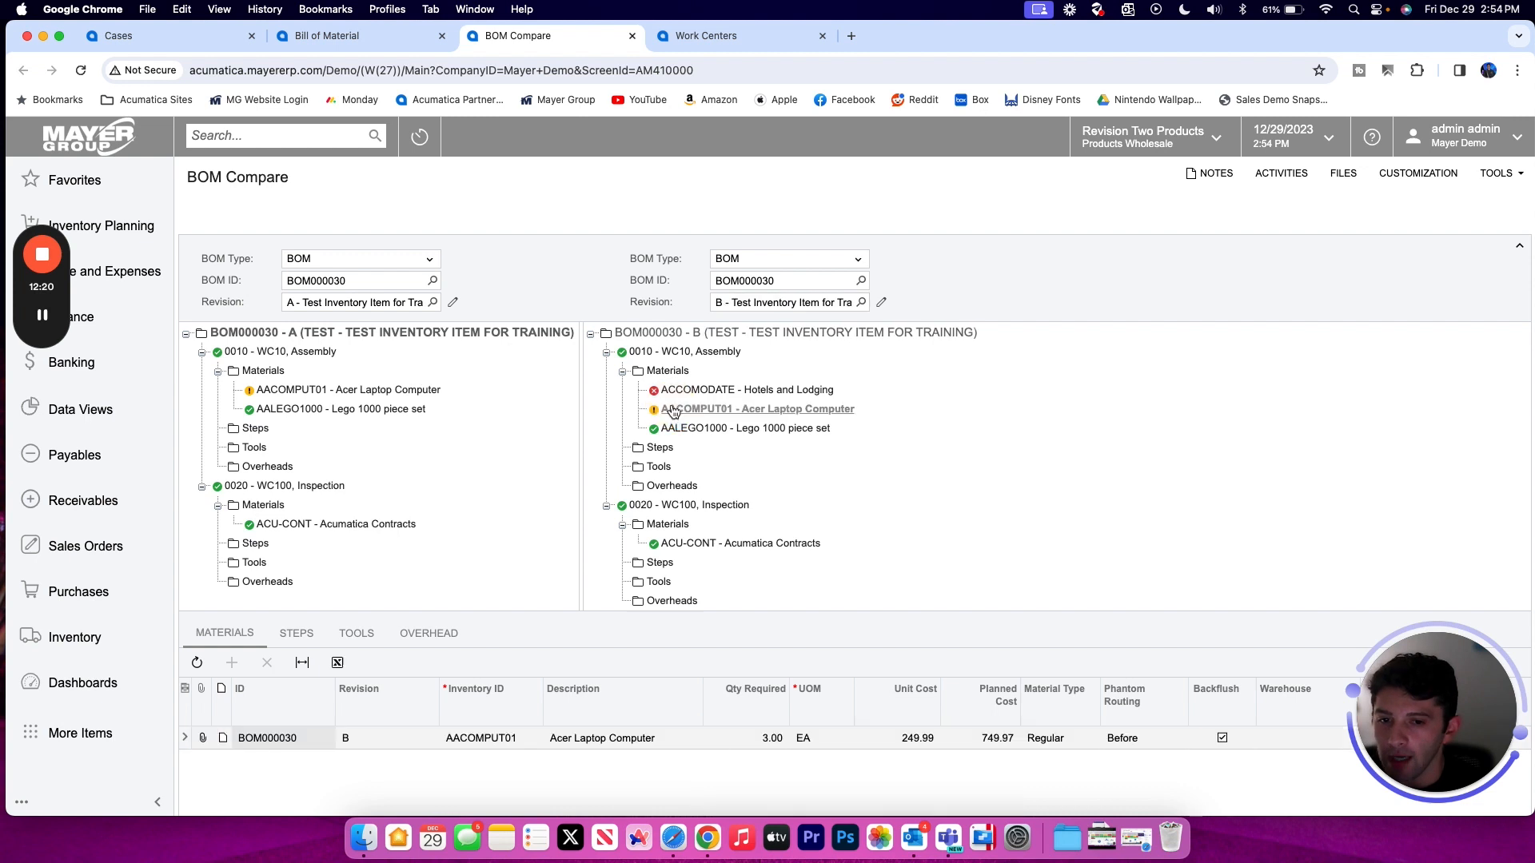
pyautogui.click(382, 398)
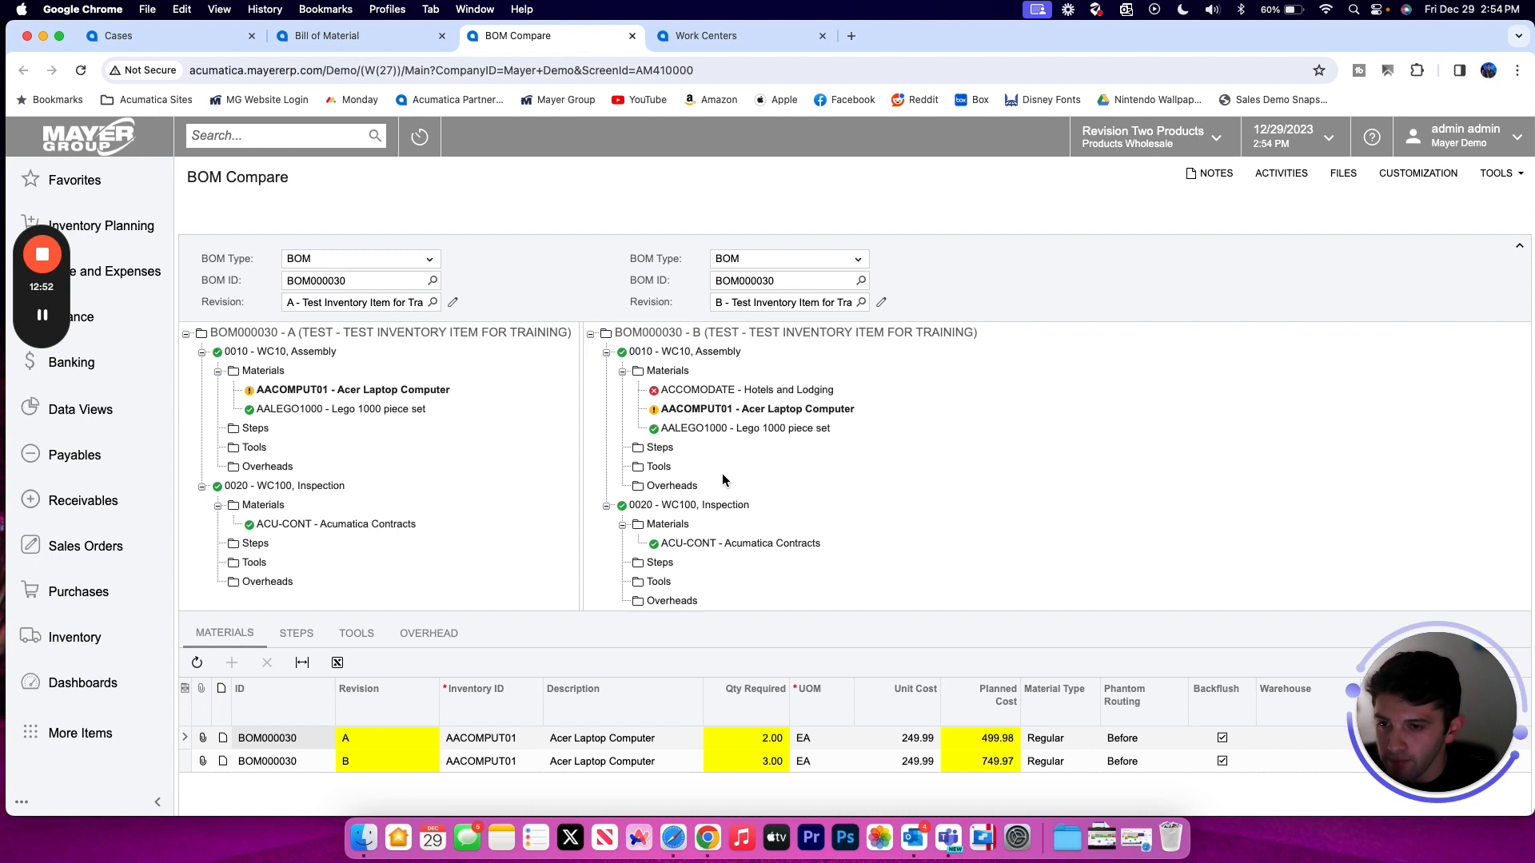
# Go to the list of bills of material and open BOM000030 for the TEST item.
pyautogui.click(116, 725)
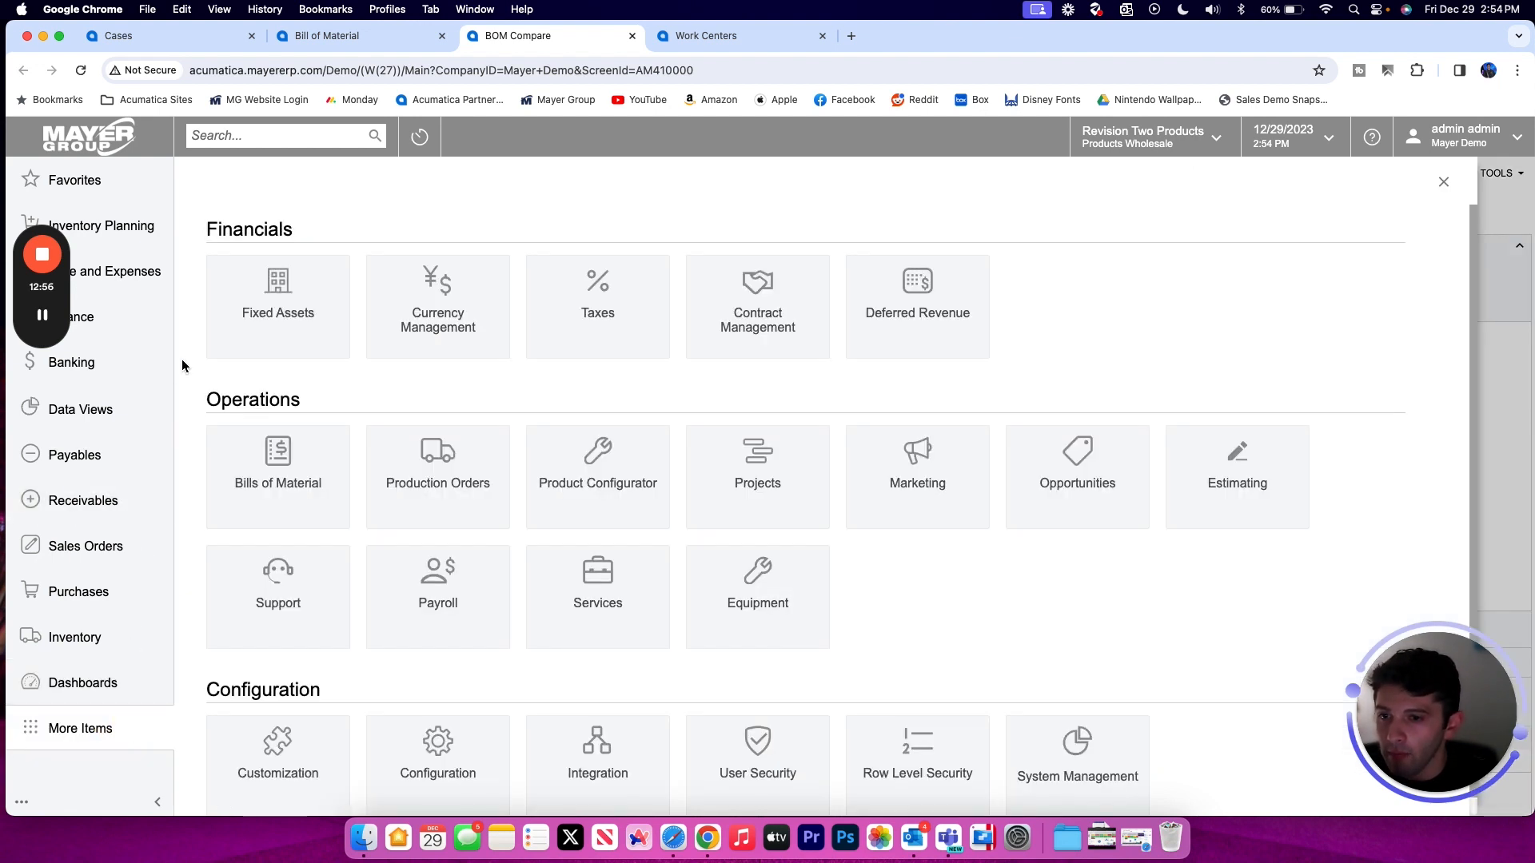
pyautogui.click(278, 476)
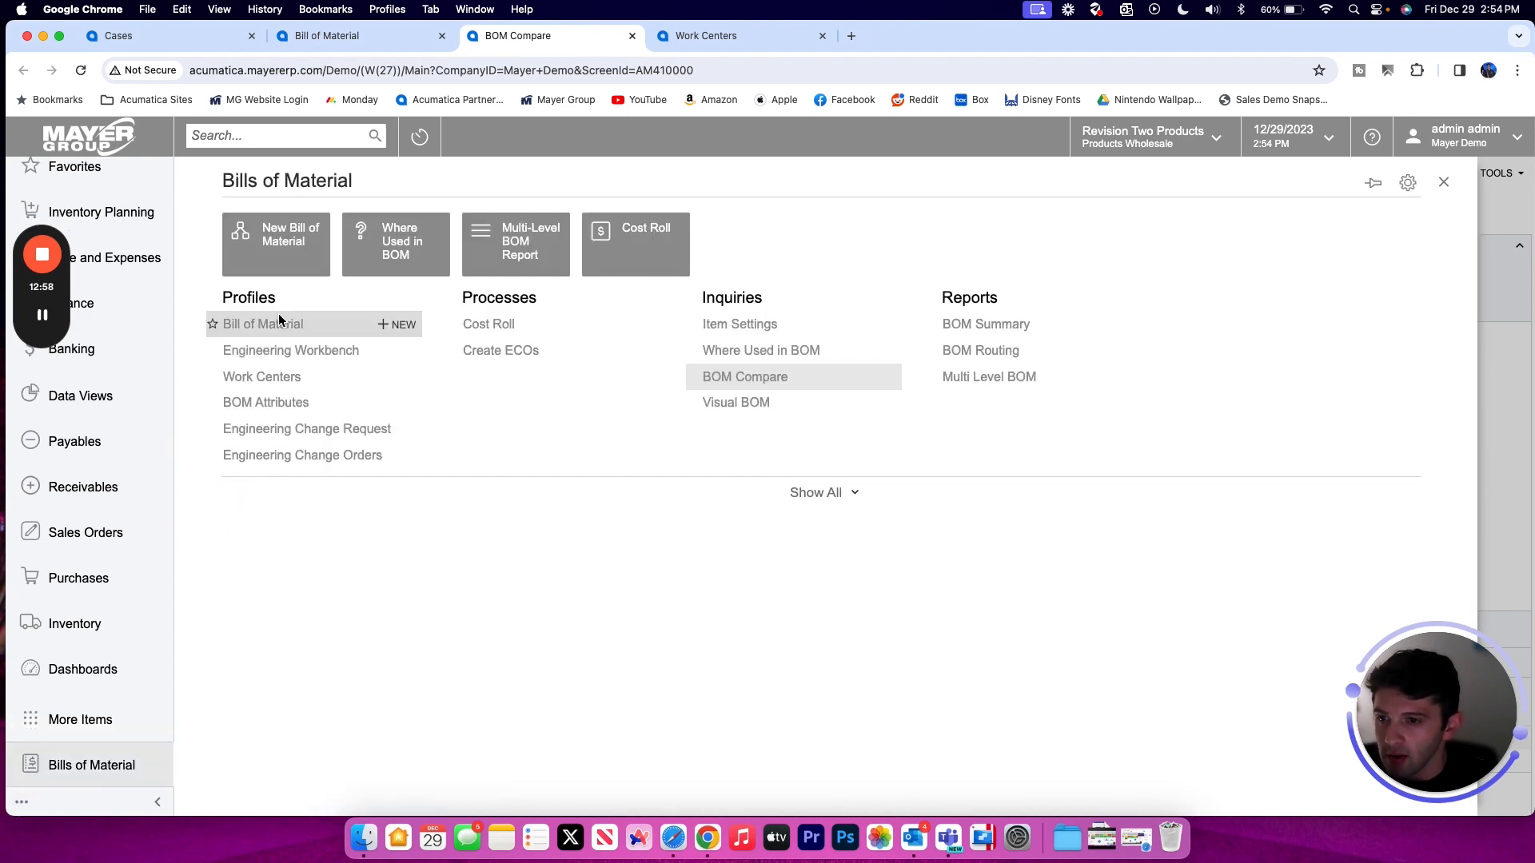
pyautogui.click(279, 314)
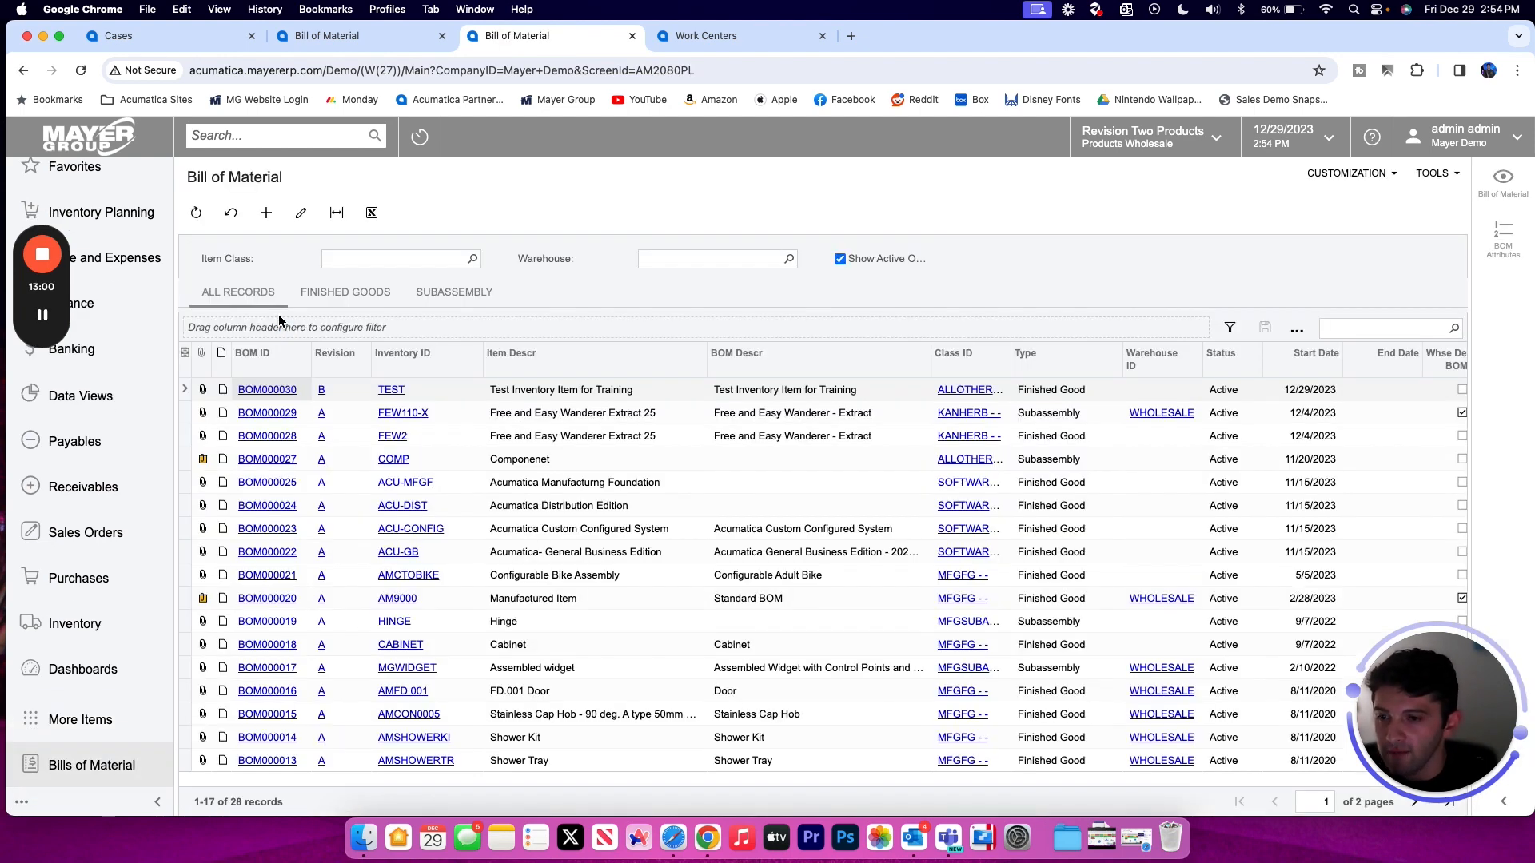
pyautogui.click(276, 390)
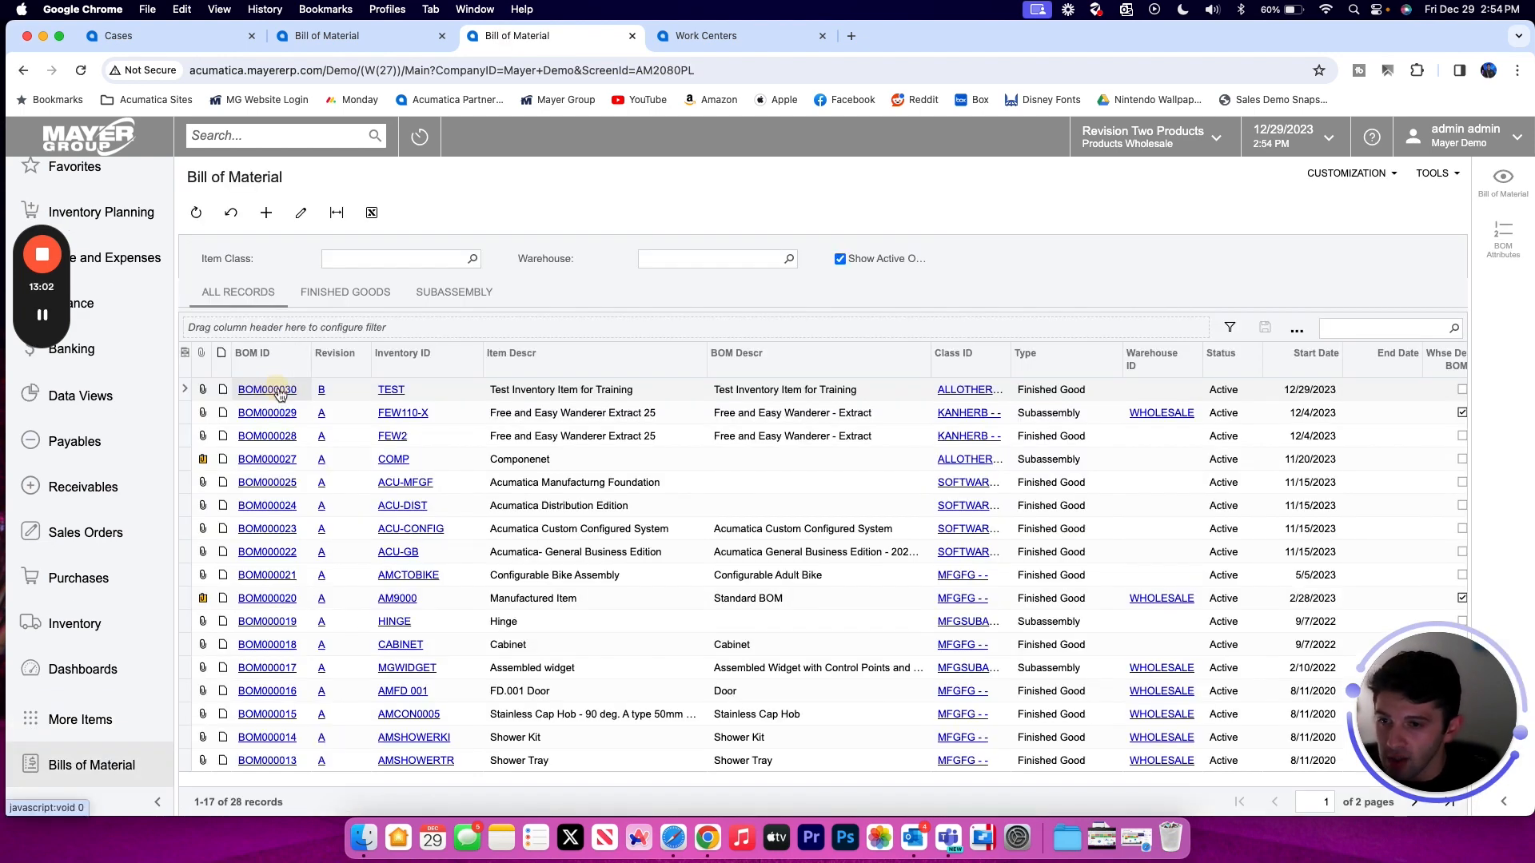